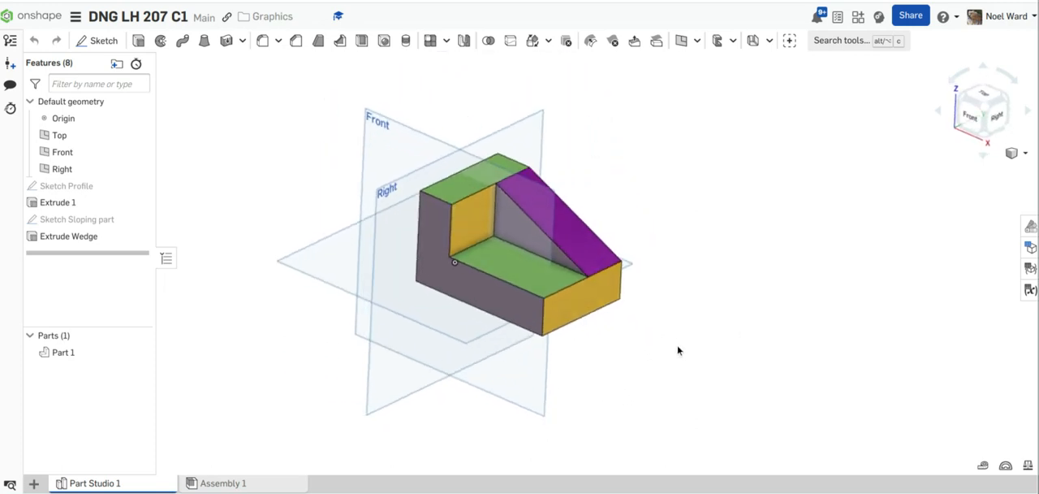
Step: Show the finished coloured wedge part in isometric view at a closer zoom
click(1025, 155)
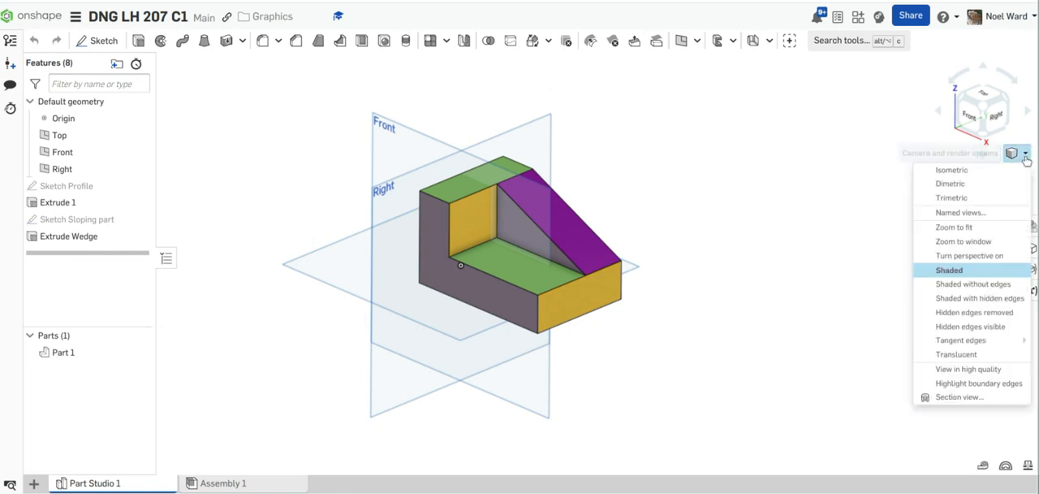
click(972, 172)
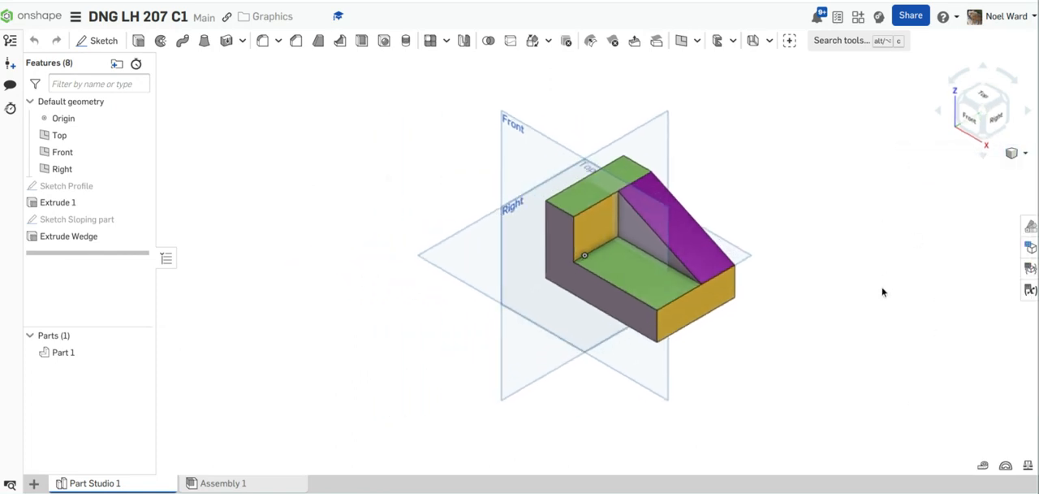
scroll(882, 291, up, 3)
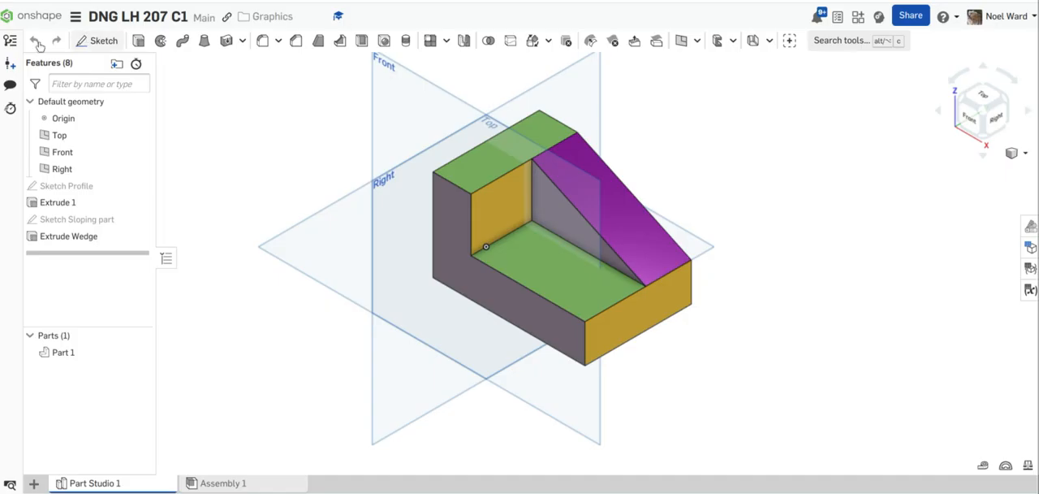
Step: Create a new document named WOGP207Q1 in the Graphics folder
click(50, 16)
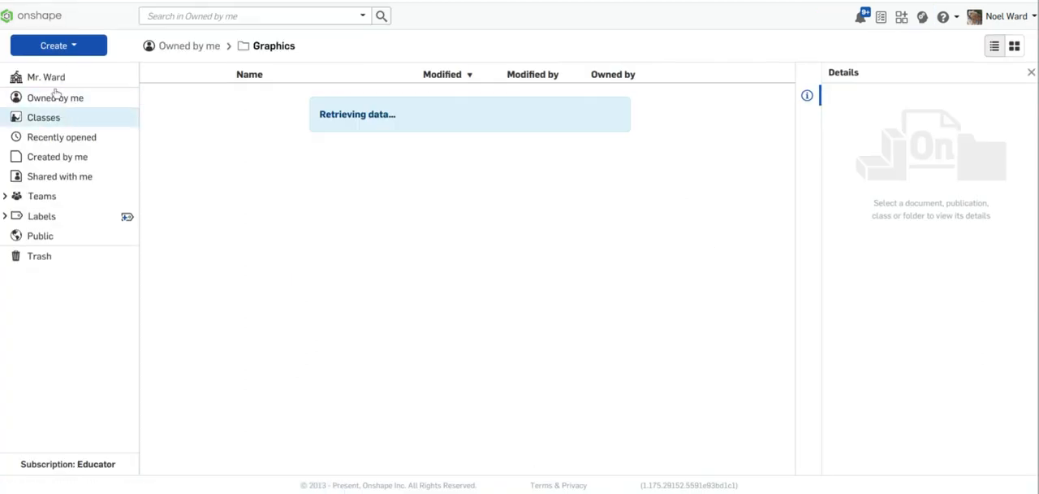
click(68, 47)
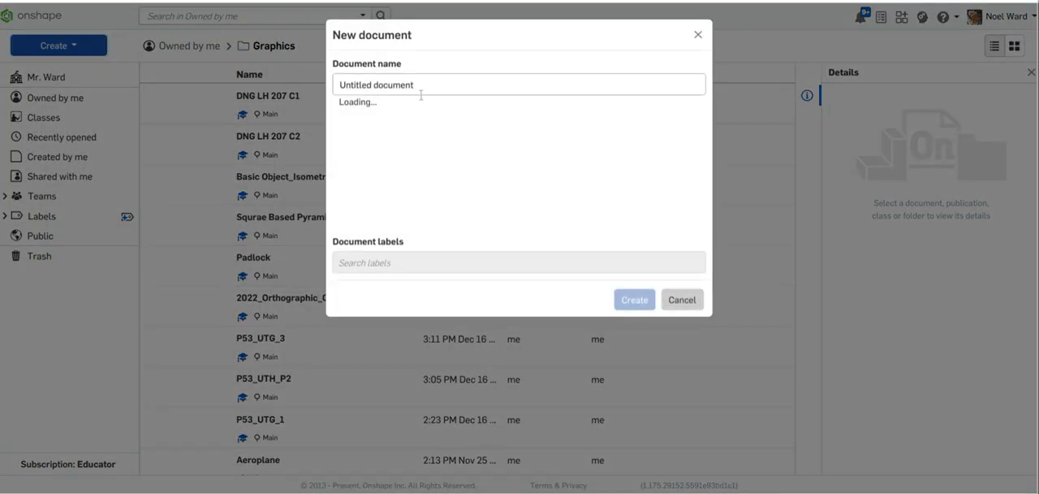
drag(455, 85, 330, 85)
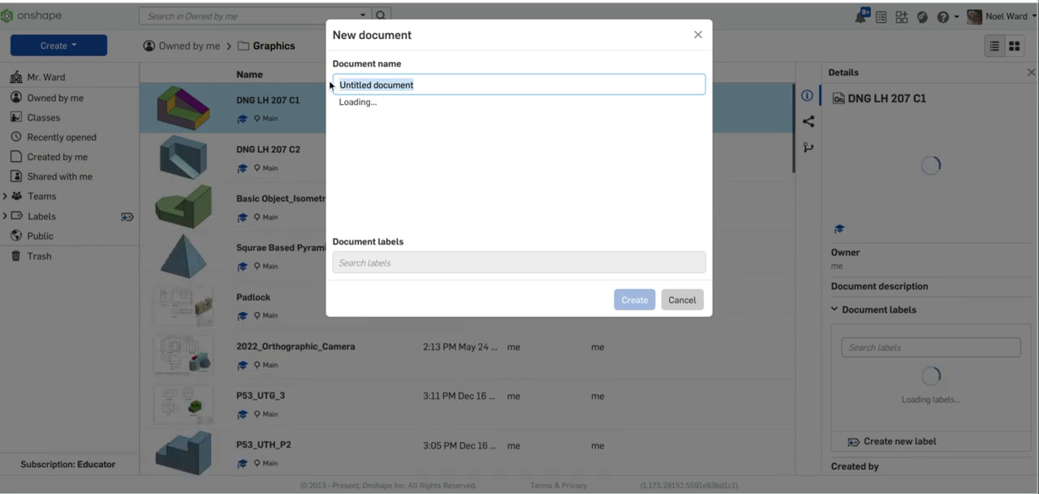
text(WO)
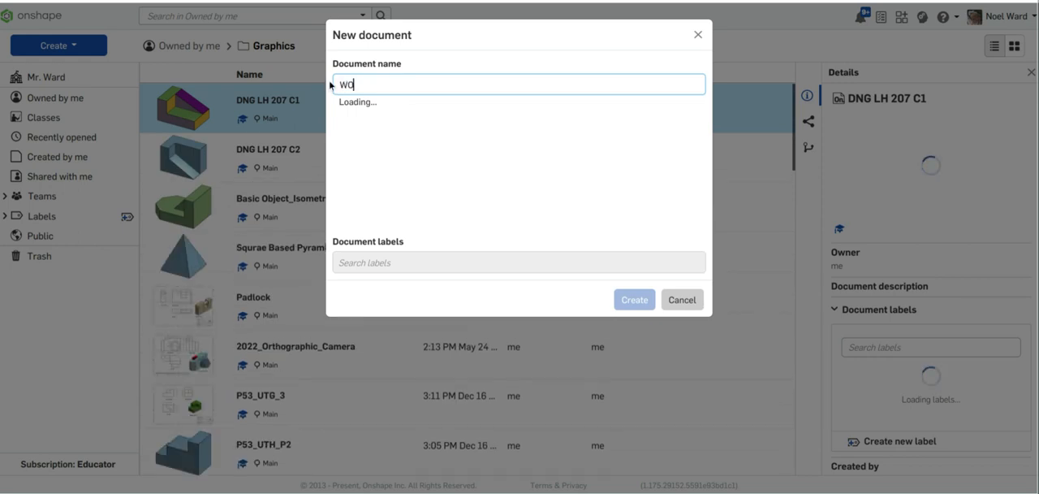
text(GP)
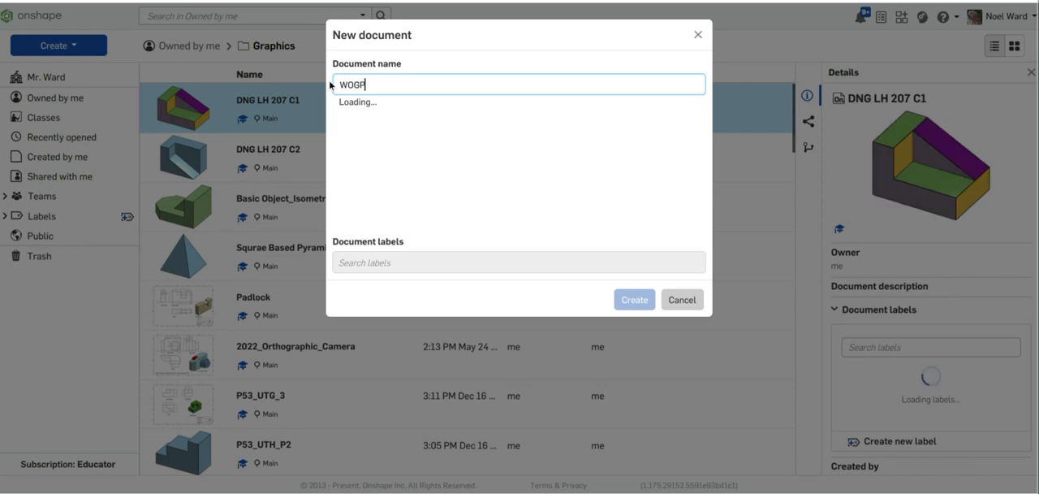
text(207Q1)
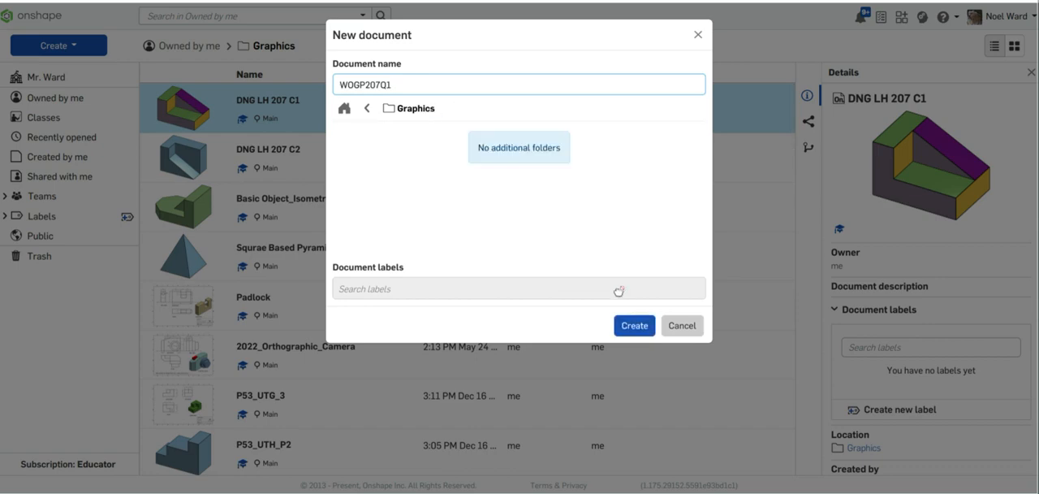
click(633, 328)
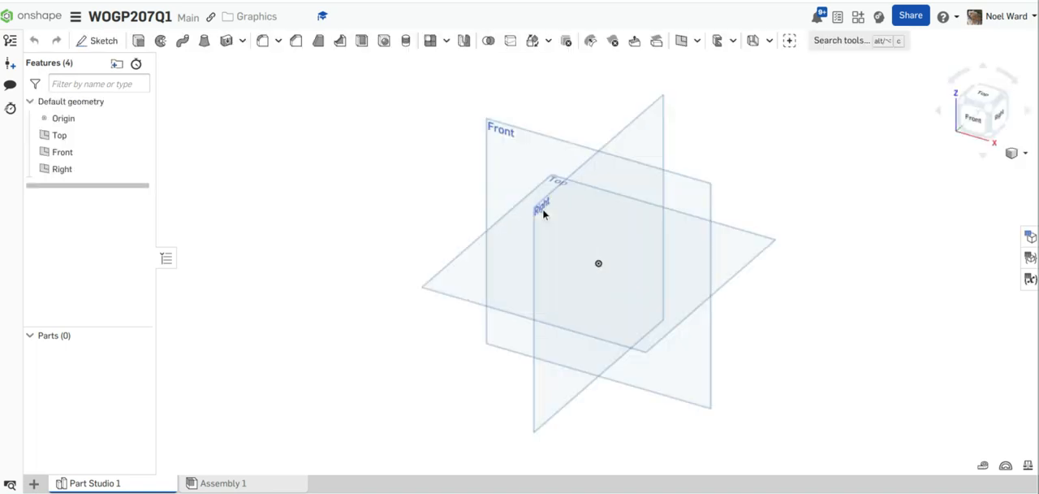
Step: Start a new sketch on the Front plane and view it straight on
click(110, 44)
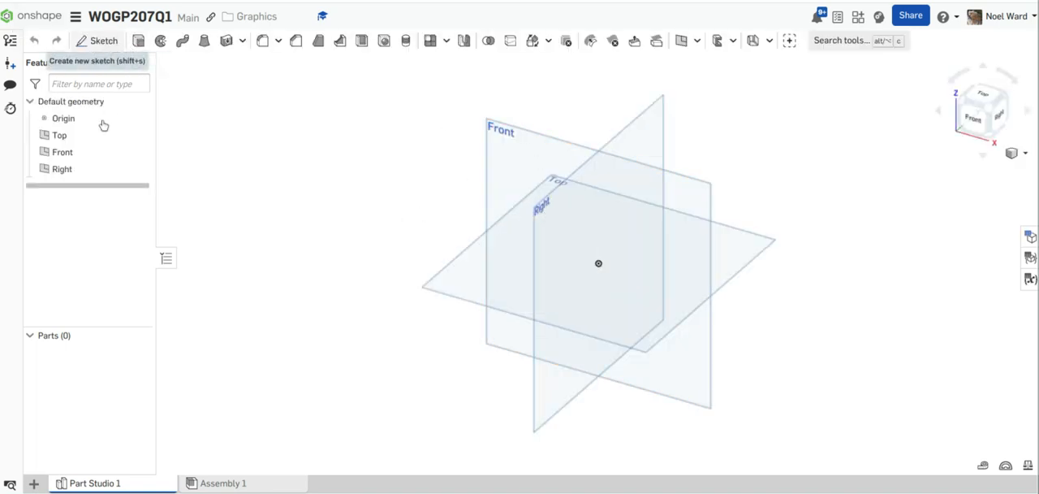
click(63, 155)
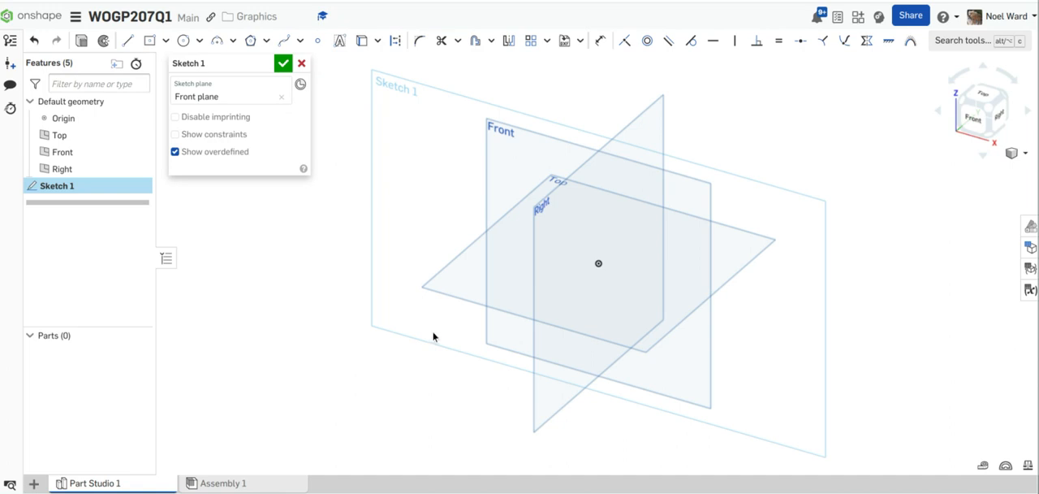
key(n)
scroll(799, 217, up, 3)
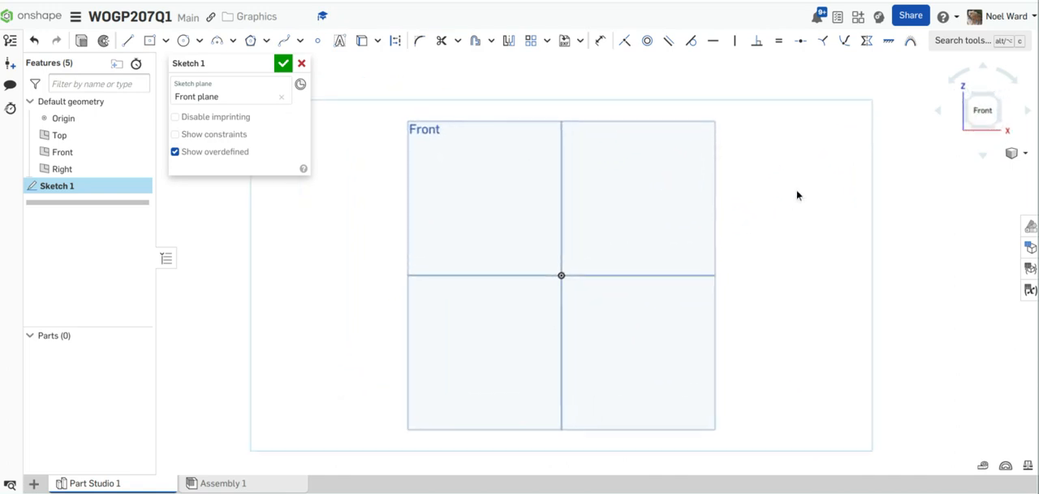
Step: Sketch a closed L-shaped profile through the origin, with a base about 95 mm long, left side about 64 mm and right end about 26 mm
click(132, 46)
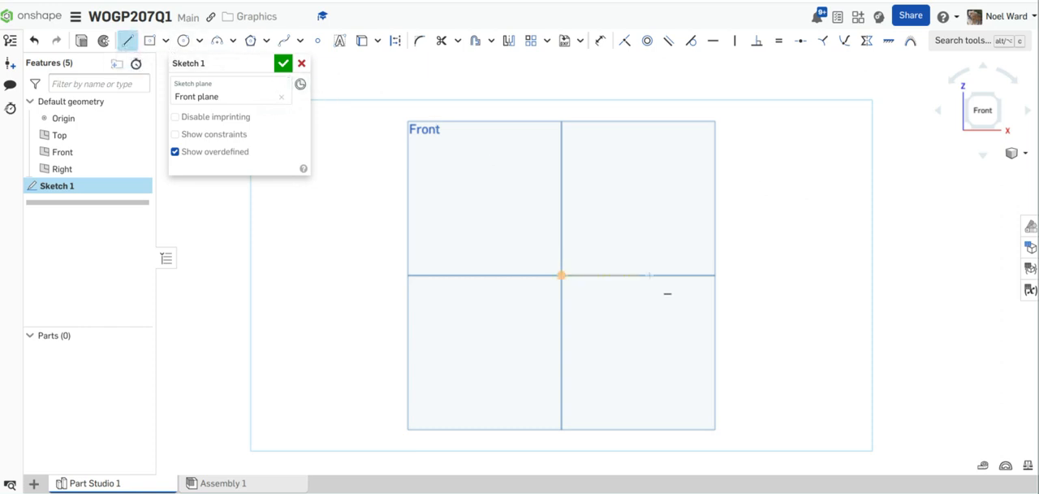
click(648, 275)
click(454, 275)
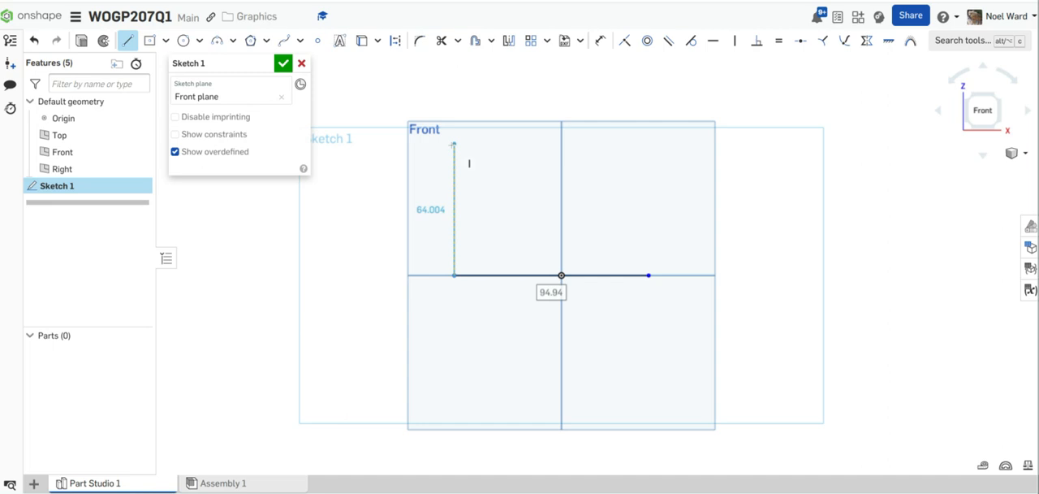
click(454, 143)
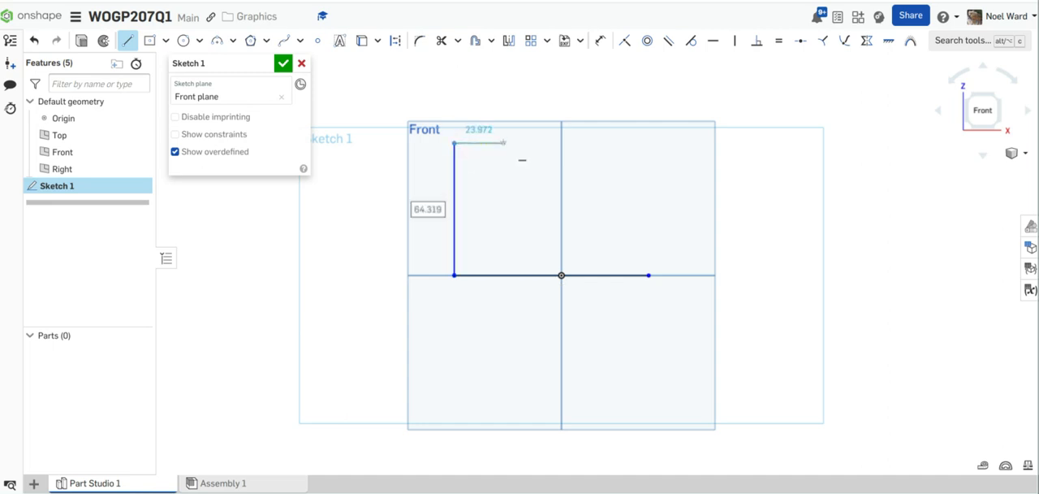
click(504, 143)
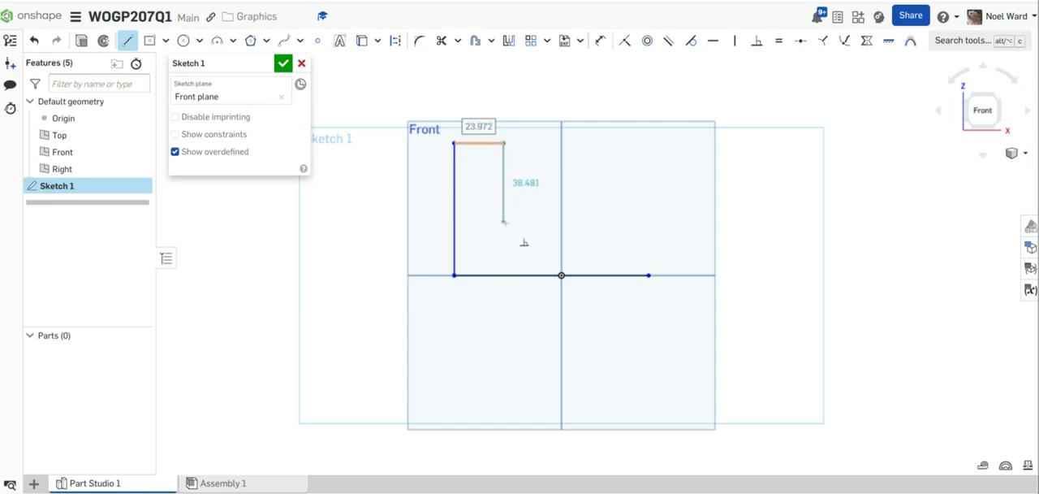
click(504, 222)
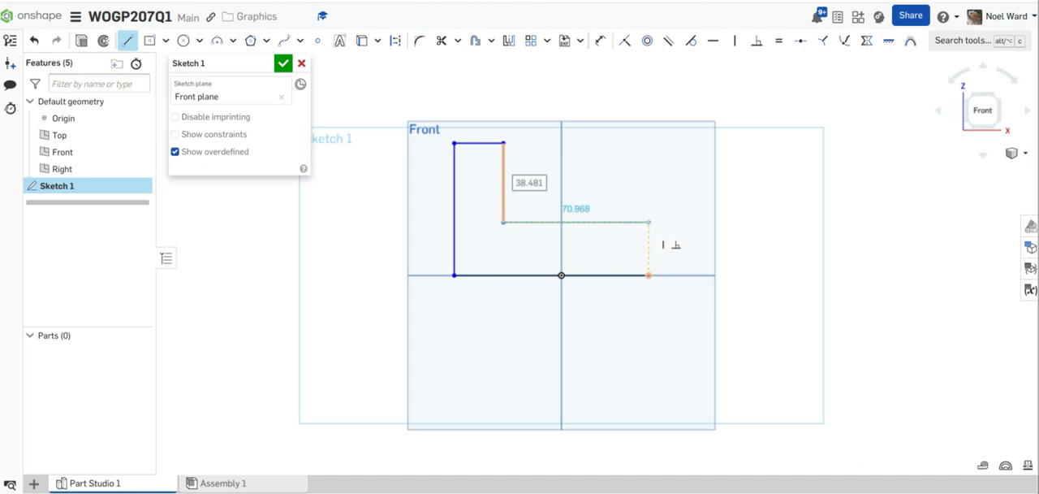
click(648, 222)
click(649, 275)
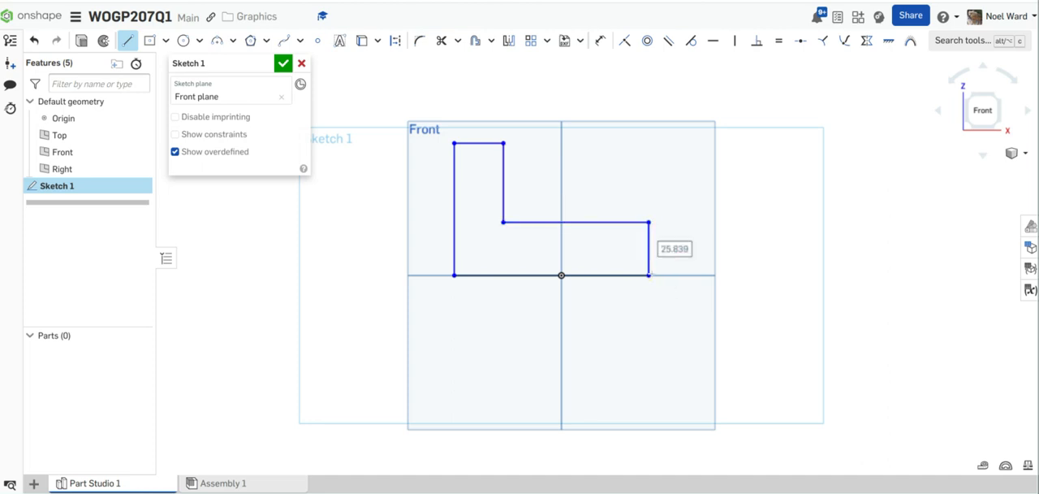
key(Escape)
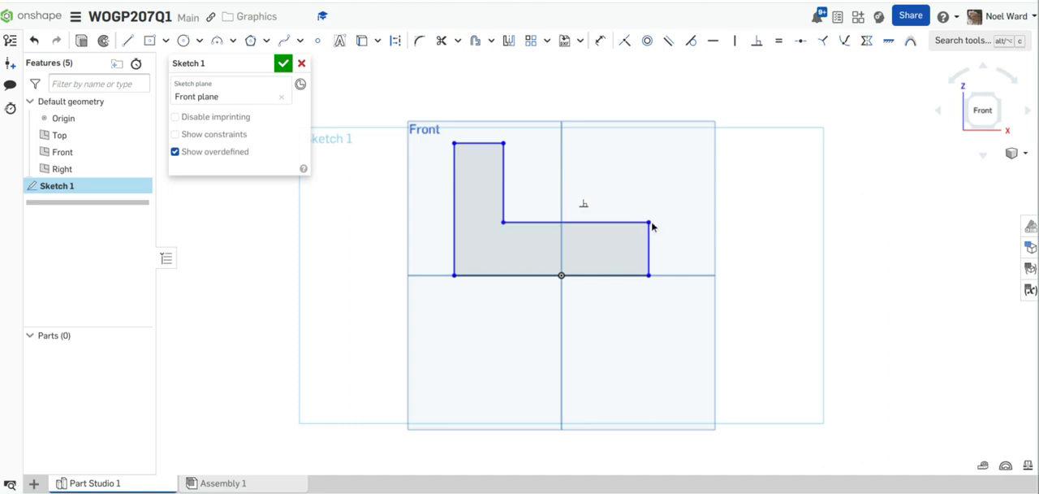
Step: Stretch the L-profile's right end outward and delete its right vertical edge and the horizontal step edge
mouse_move(652, 225)
mouse_down()
mouse_move(691, 219)
mouse_move(652, 219)
mouse_up()
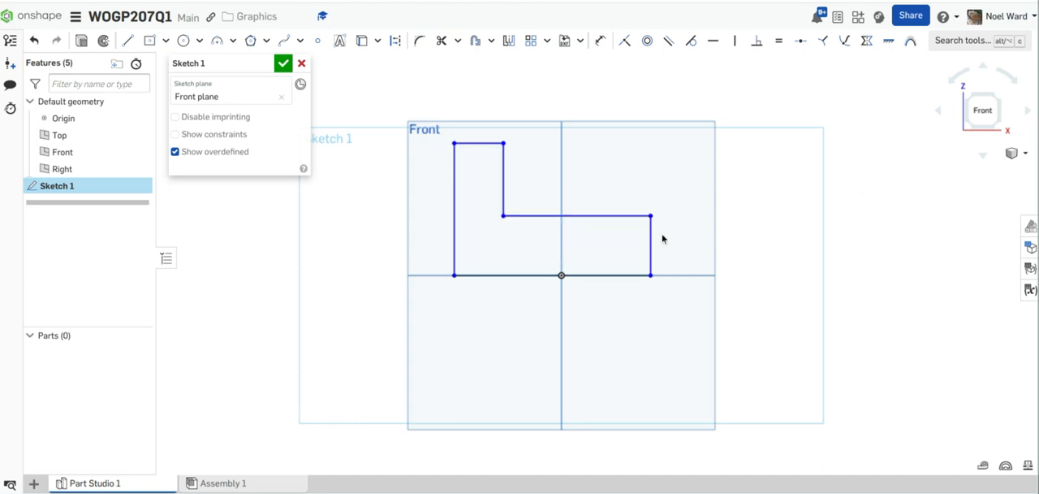
click(651, 242)
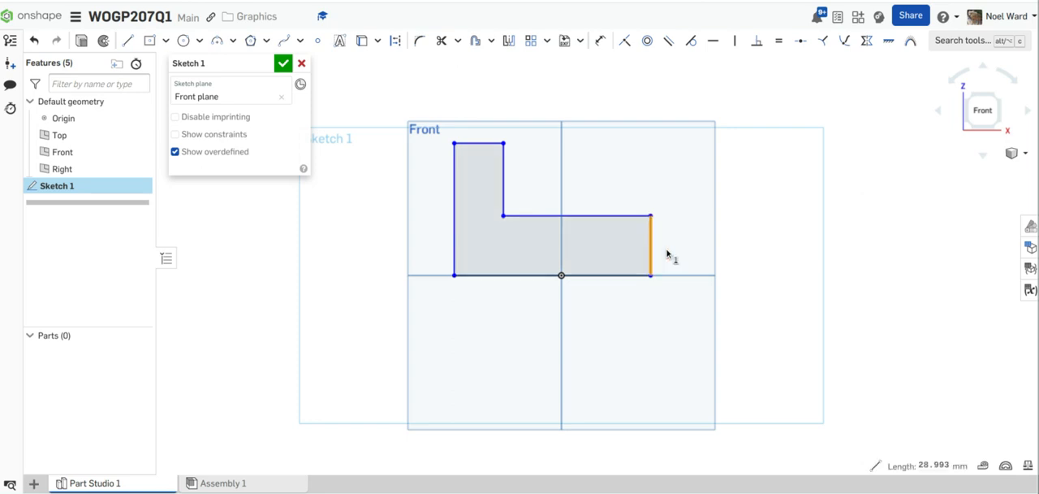
key(Delete)
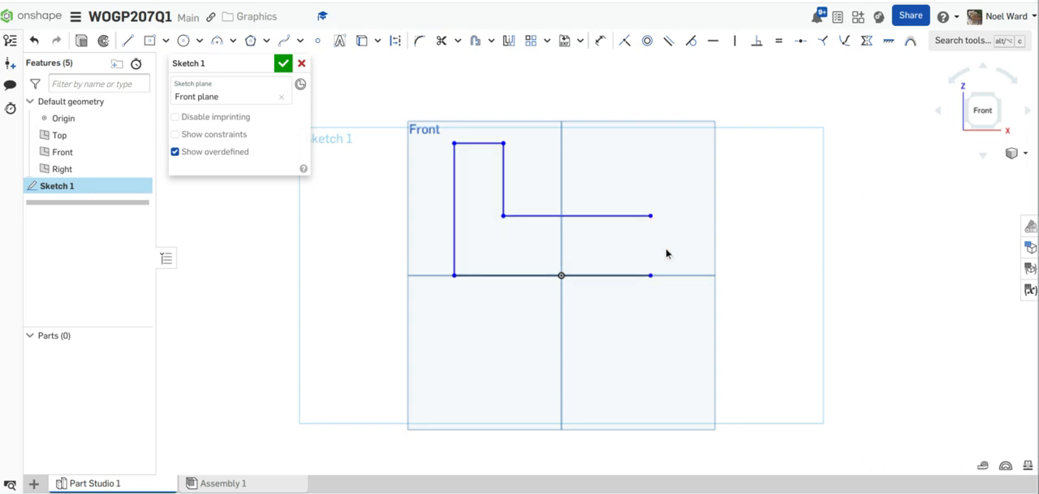
drag(652, 217, 680, 216)
click(631, 216)
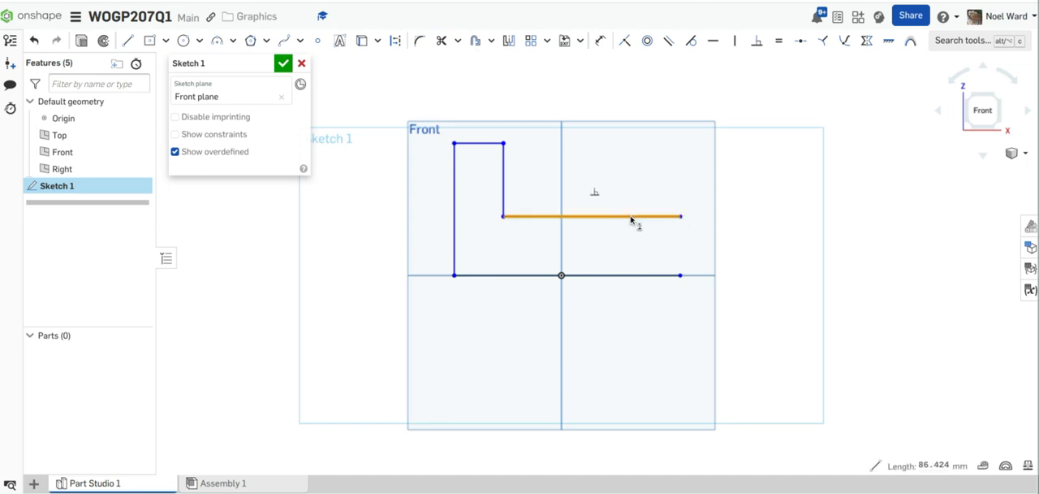
key(Delete)
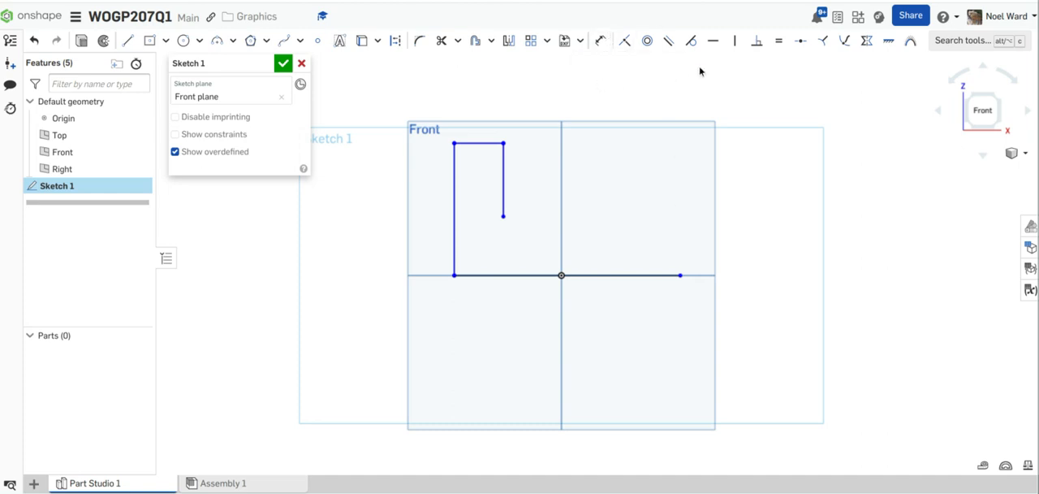
Step: Redraw the step edge as a horizontal line about 95 mm long starting just off the inner corner, and join it to the base's right end with a slanted line
click(128, 41)
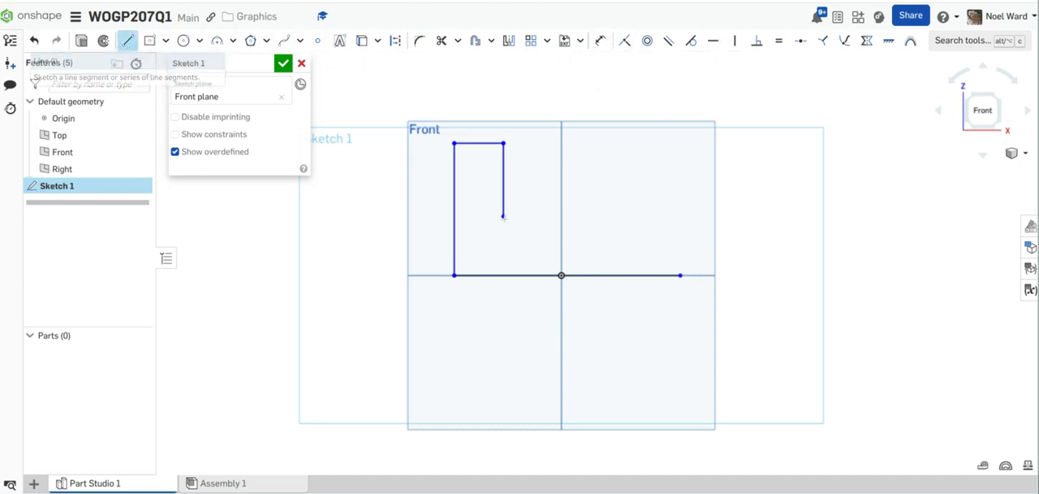
click(505, 216)
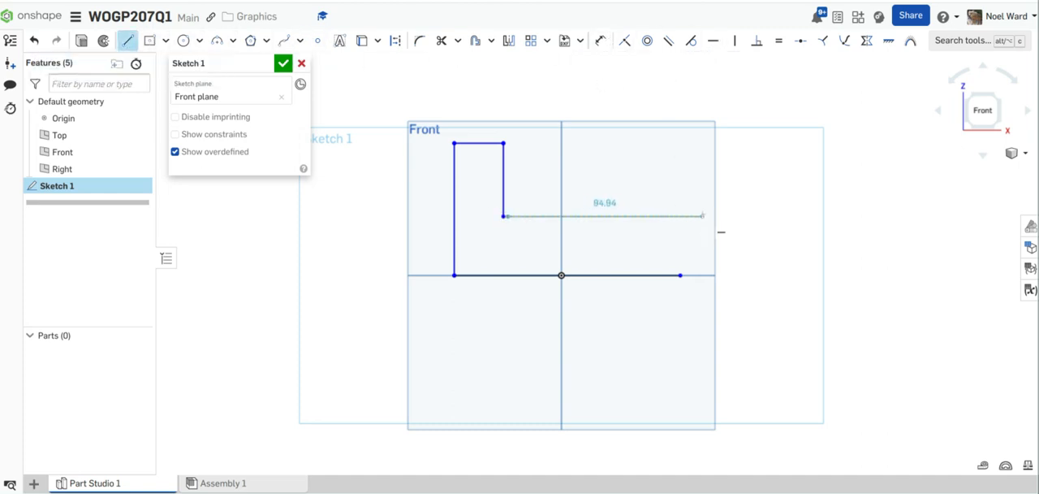
click(702, 216)
click(680, 275)
key(Escape)
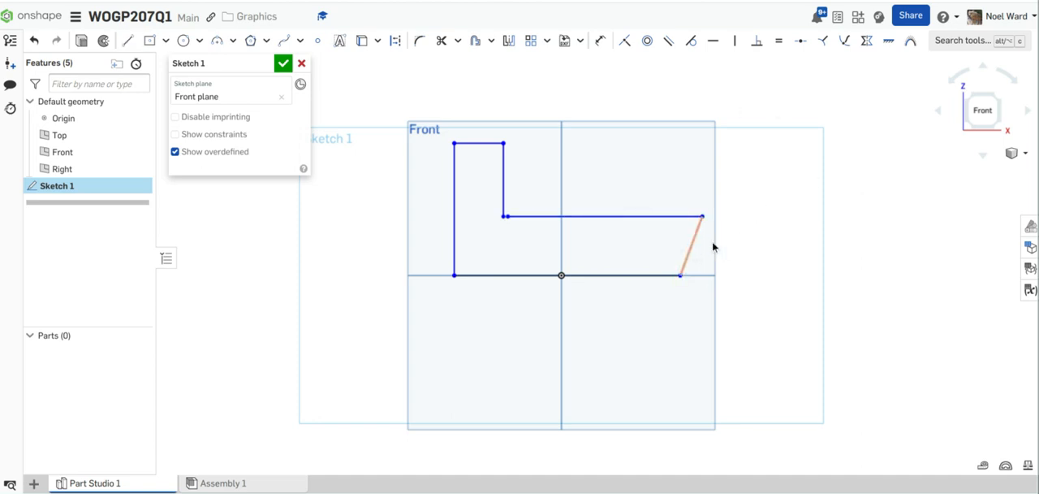
Step: Constrain the slanted end line to vertical and make the two separate endpoints at the inner corner coincident
click(711, 246)
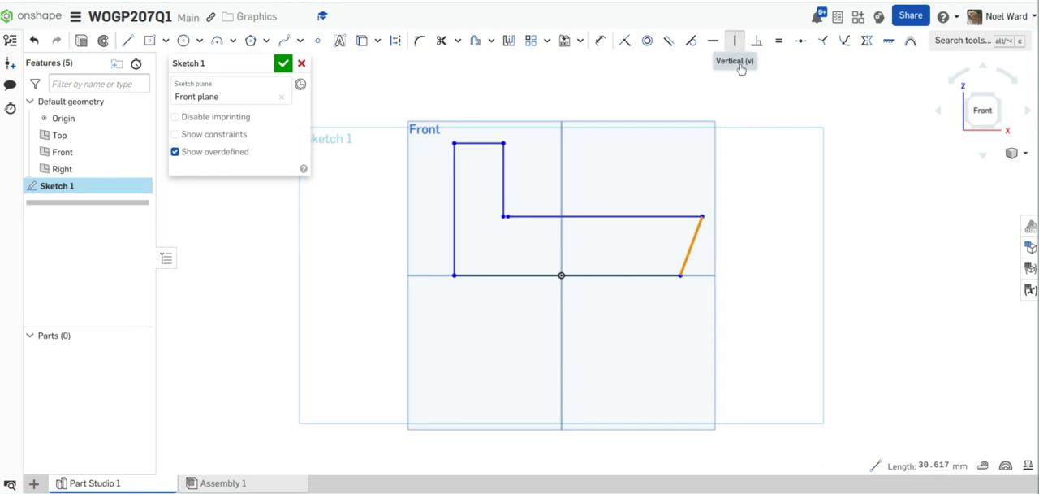
click(735, 40)
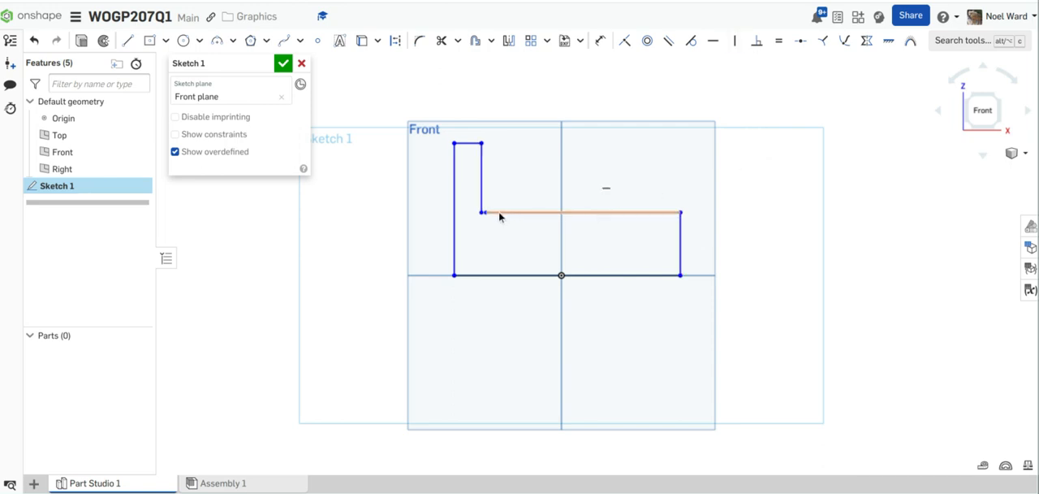
scroll(493, 214, up, 5)
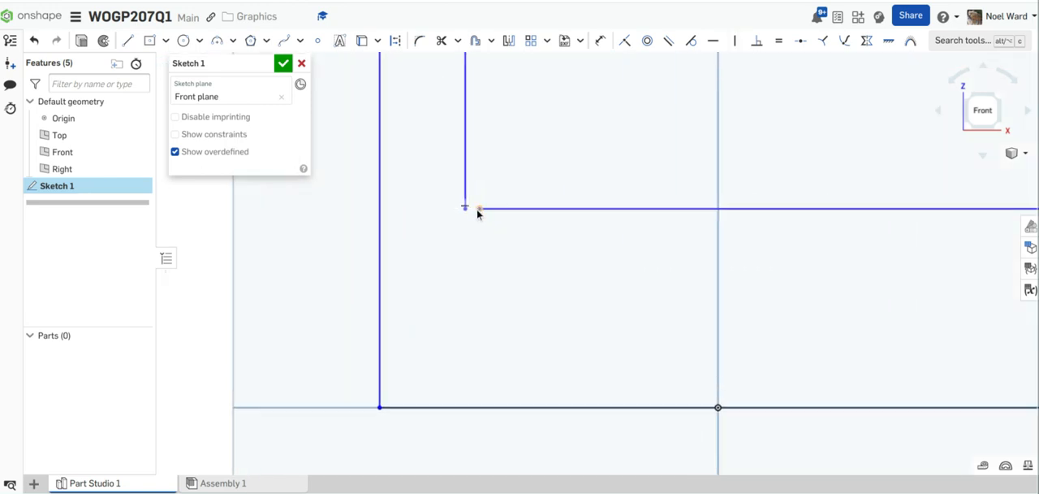
click(465, 208)
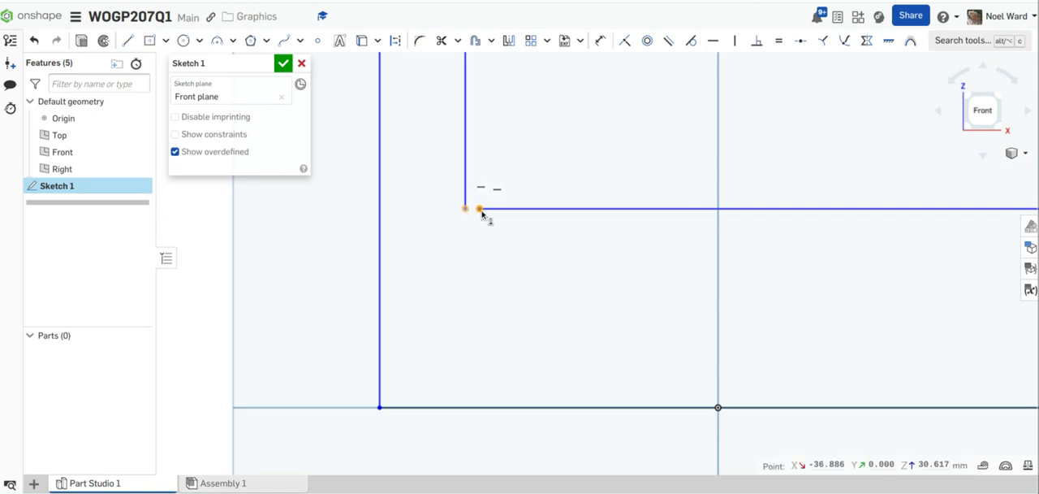
click(478, 209)
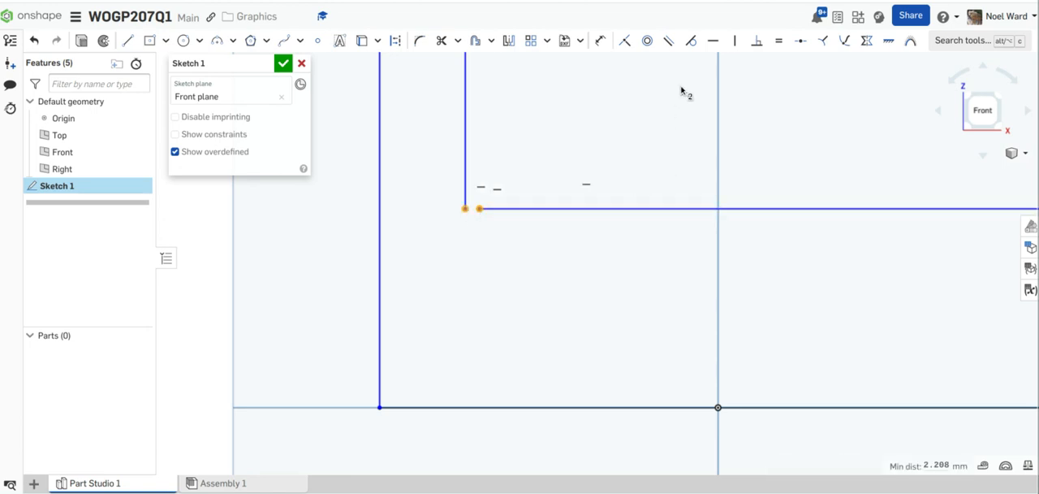
click(626, 41)
scroll(607, 246, down, 3)
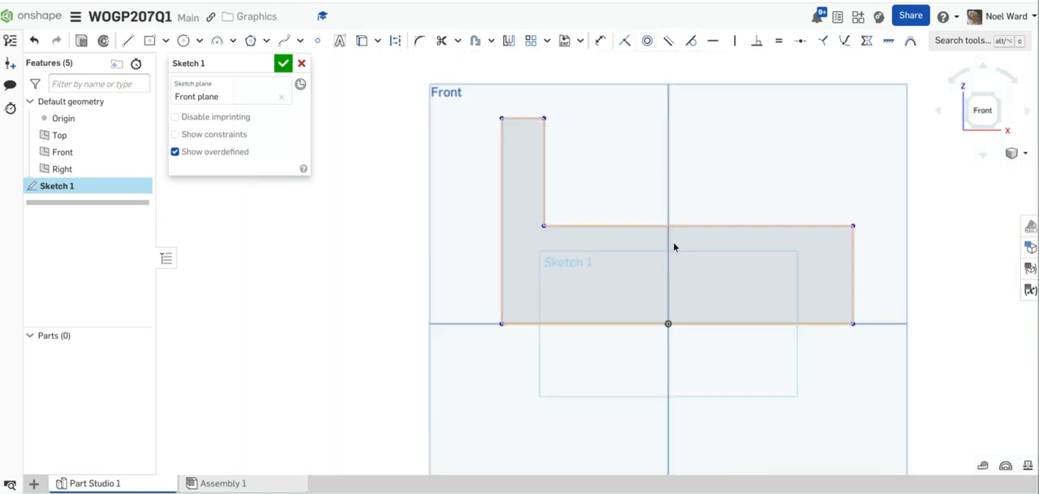
mouse_move(673, 246)
middle_down()
mouse_move(539, 233)
mouse_move(606, 246)
middle_up()
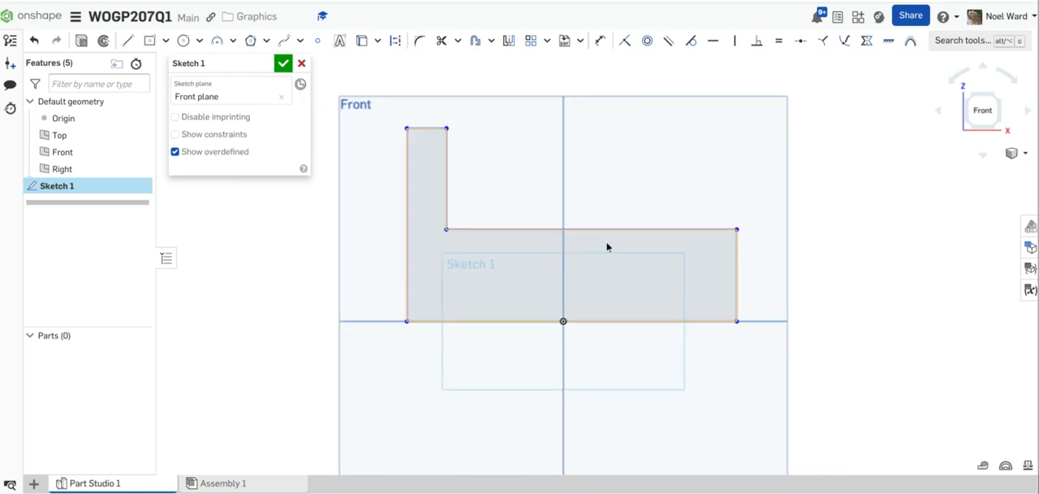
Step: Dimension the L-profile's base to 100 mm and its left side to 60 mm
click(600, 40)
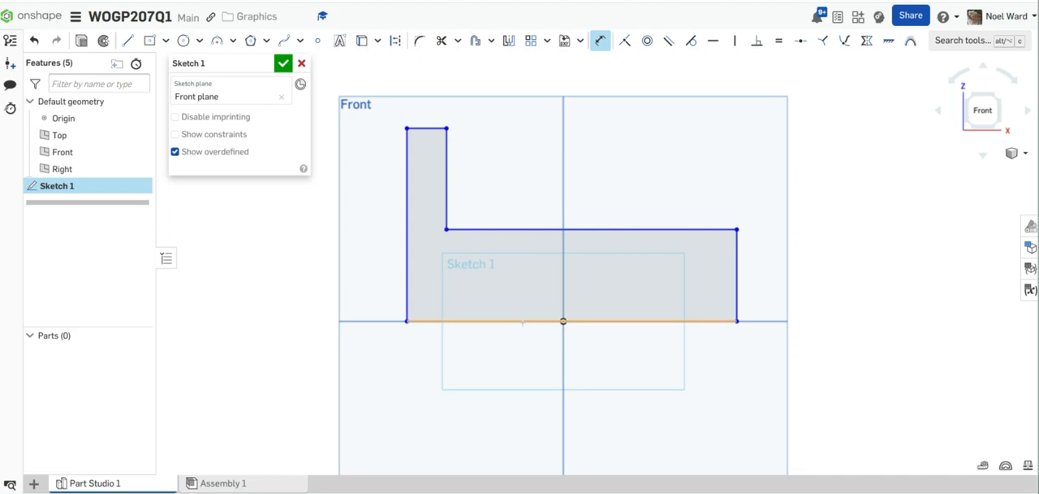
click(522, 322)
click(526, 380)
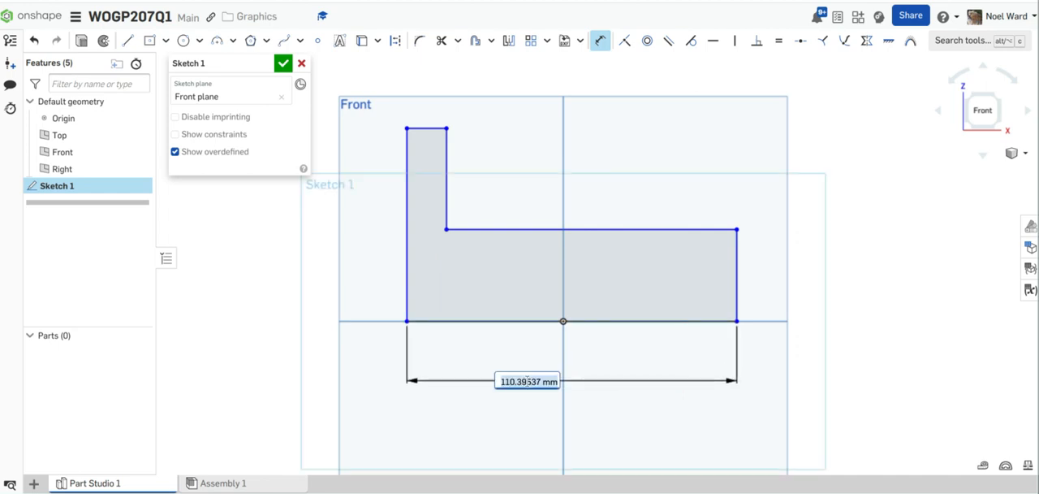
text(100)
key(Return)
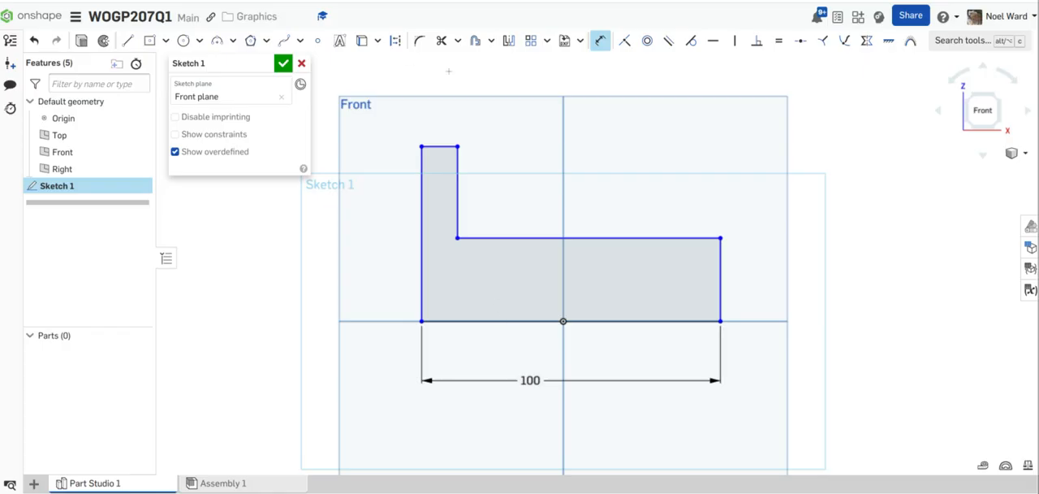
click(421, 231)
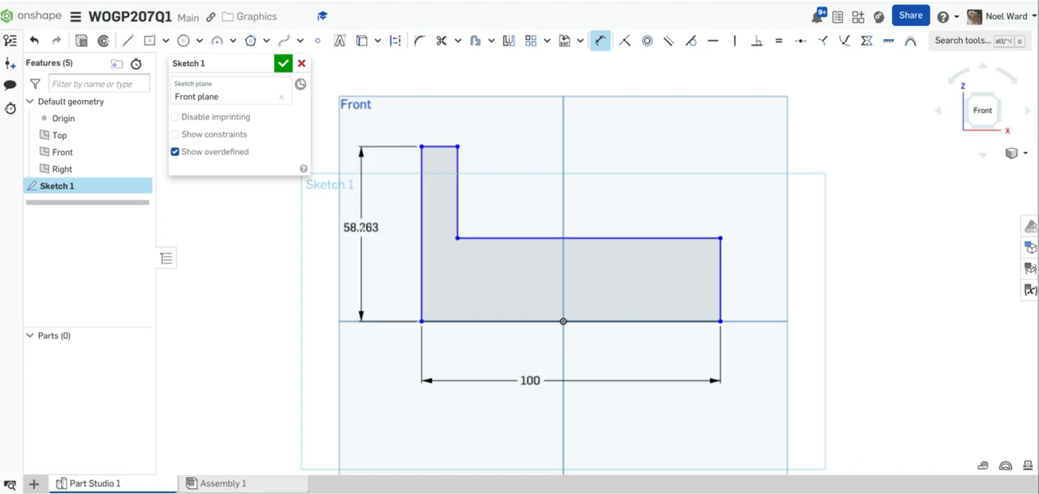
click(367, 224)
text(60)
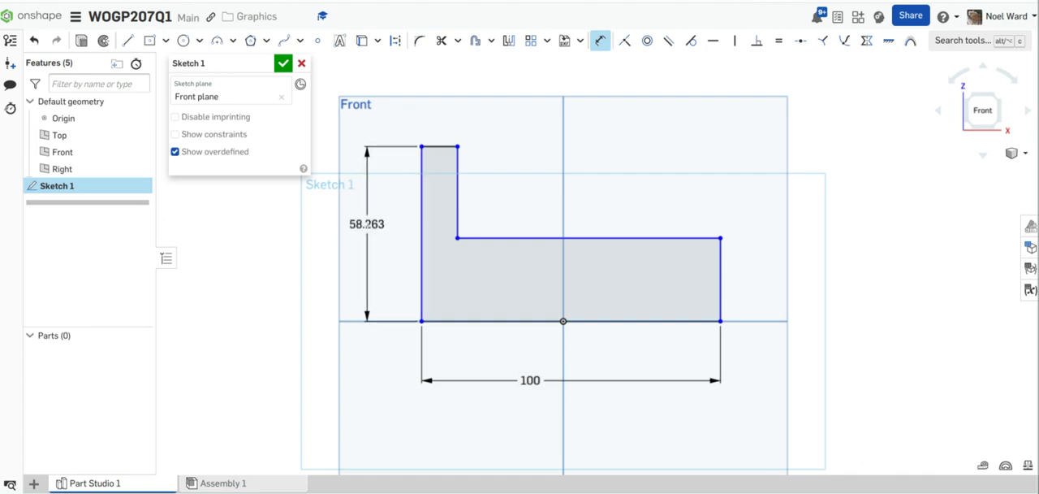
key(Return)
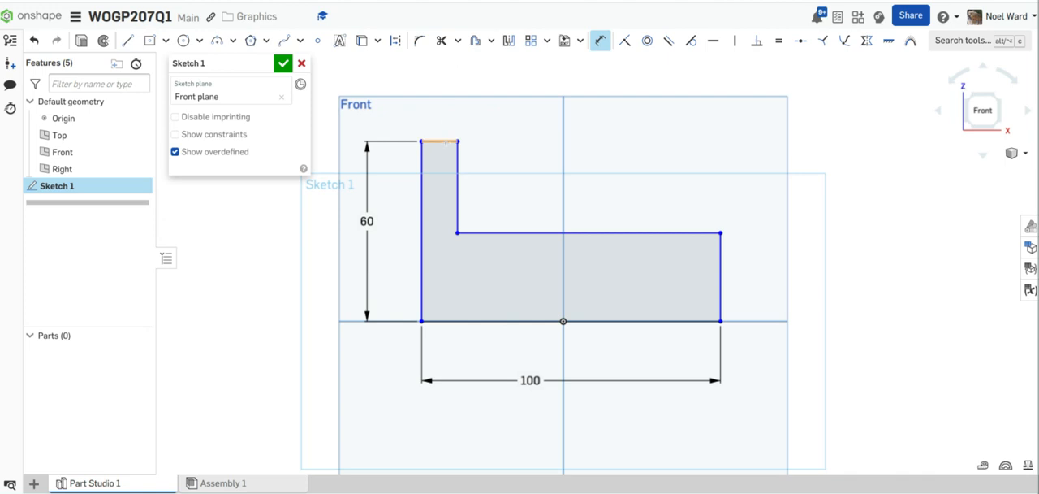
Step: Dimension the upright's top edge to 25 mm and the profile's right end edge to 5 mm
click(443, 141)
click(443, 111)
text(25)
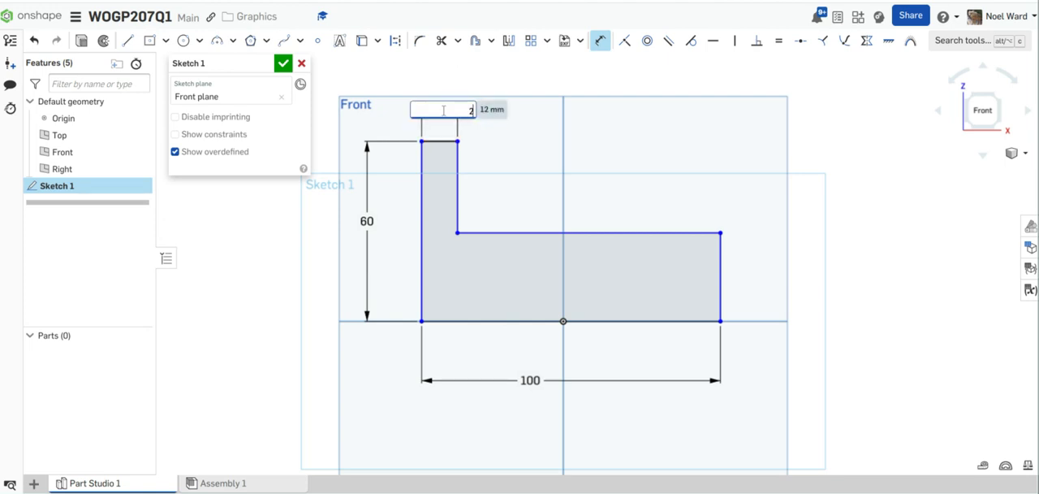
key(Return)
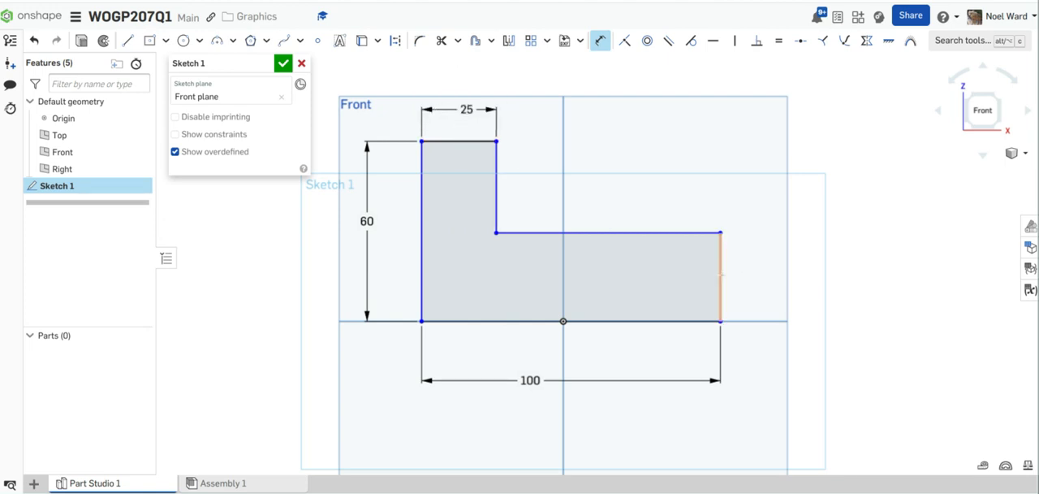
click(720, 276)
click(758, 273)
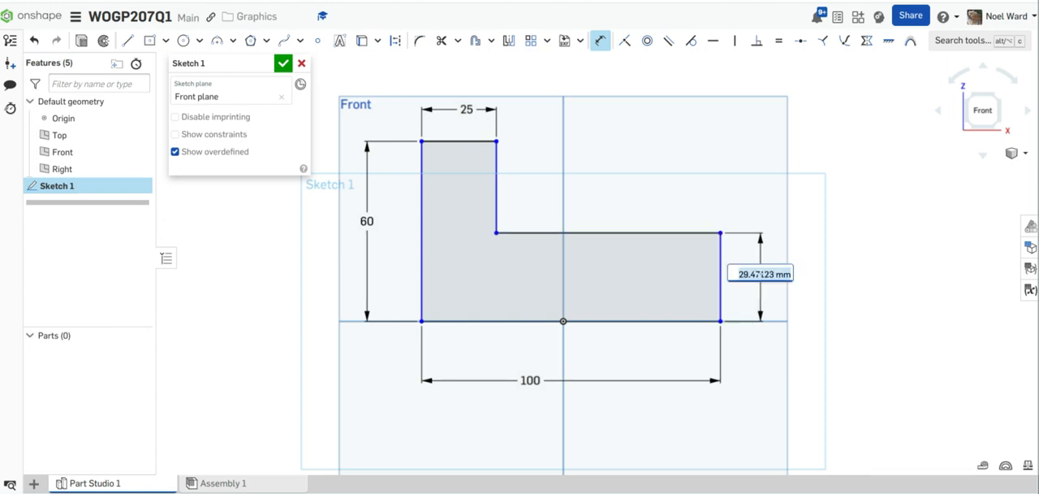
key(Return)
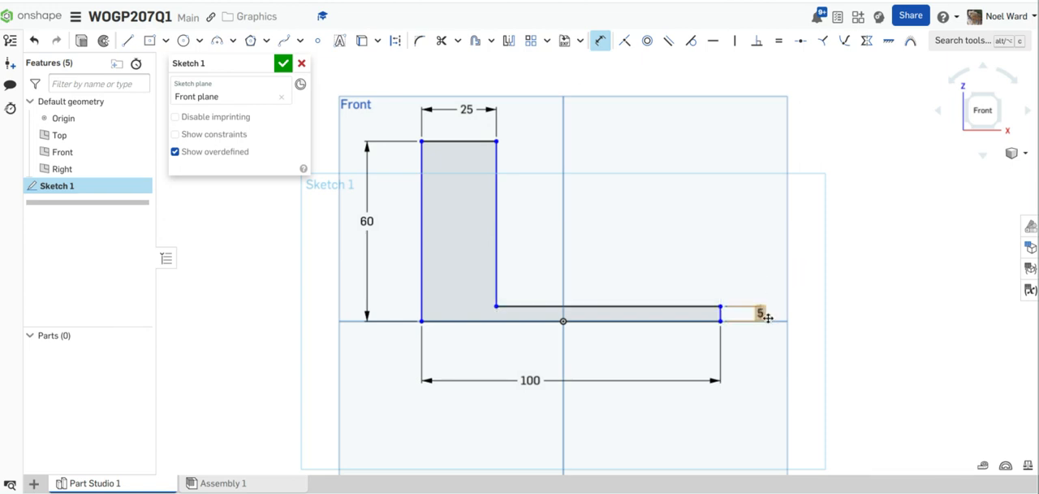
Step: Set the height dimension of the profile's right end to 25 mm
scroll(760, 311, up, 4)
double_click(756, 313)
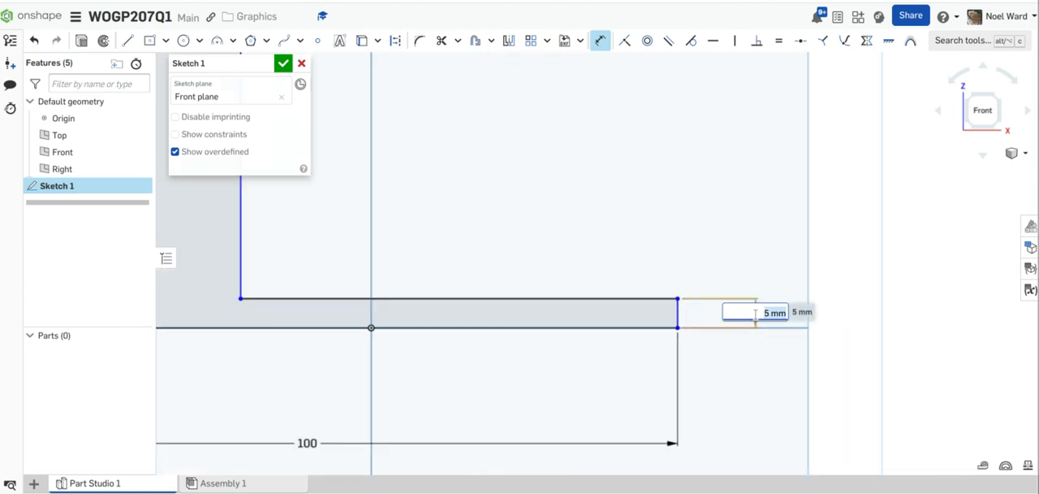
text(25)
key(Return)
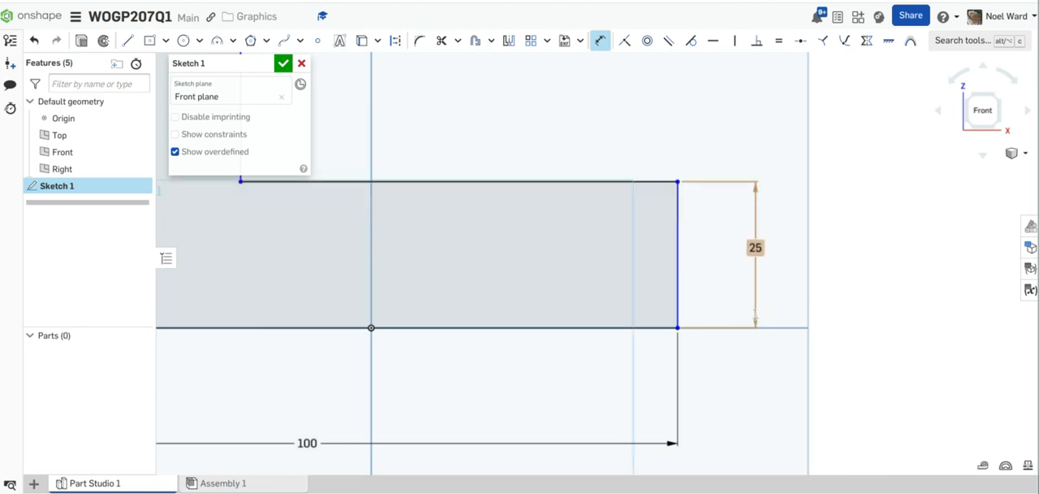
scroll(669, 351, down, 3)
scroll(661, 345, down, 1)
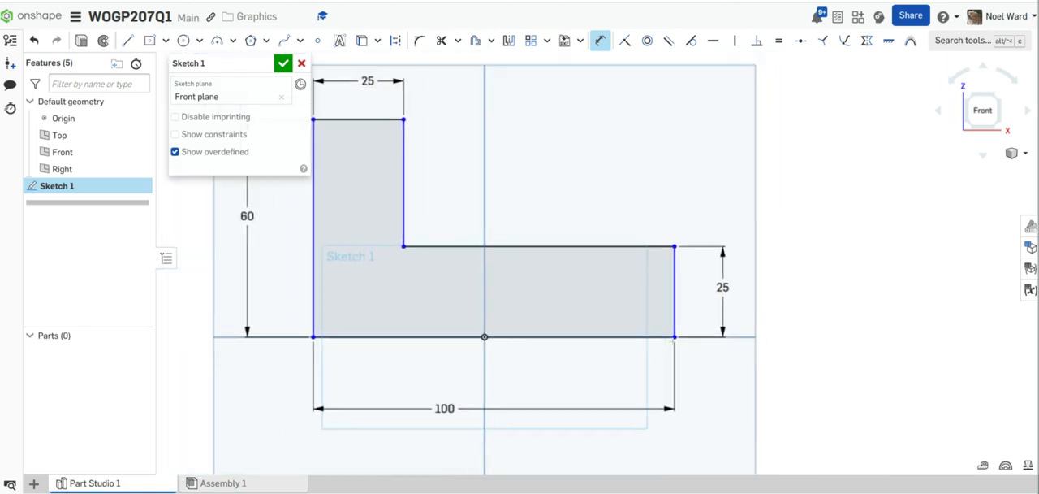
middle_drag(661, 345, 755, 295)
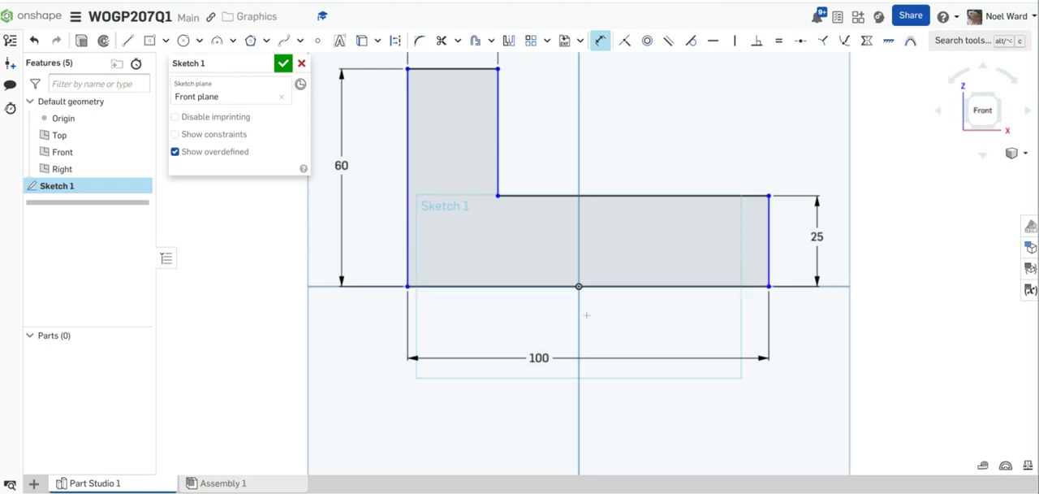
scroll(579, 286, up, 2)
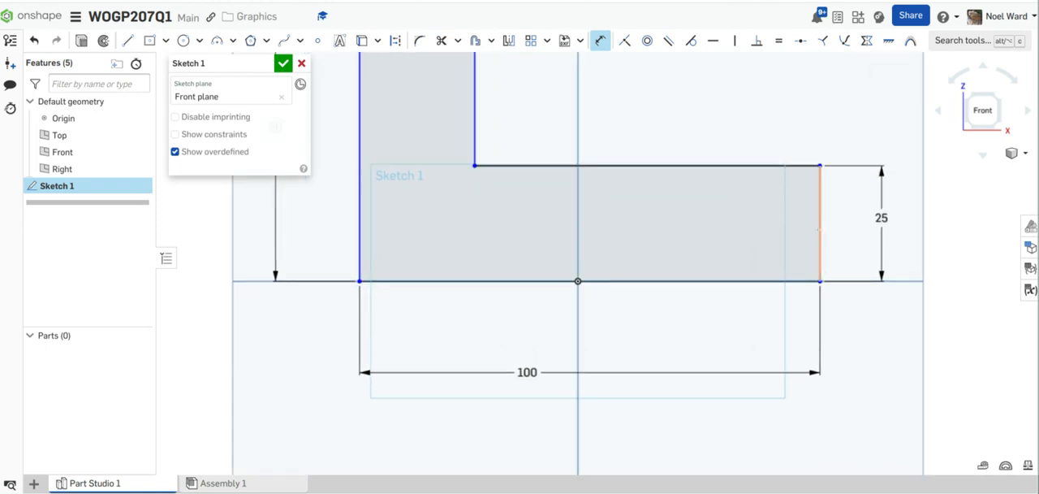
click(818, 229)
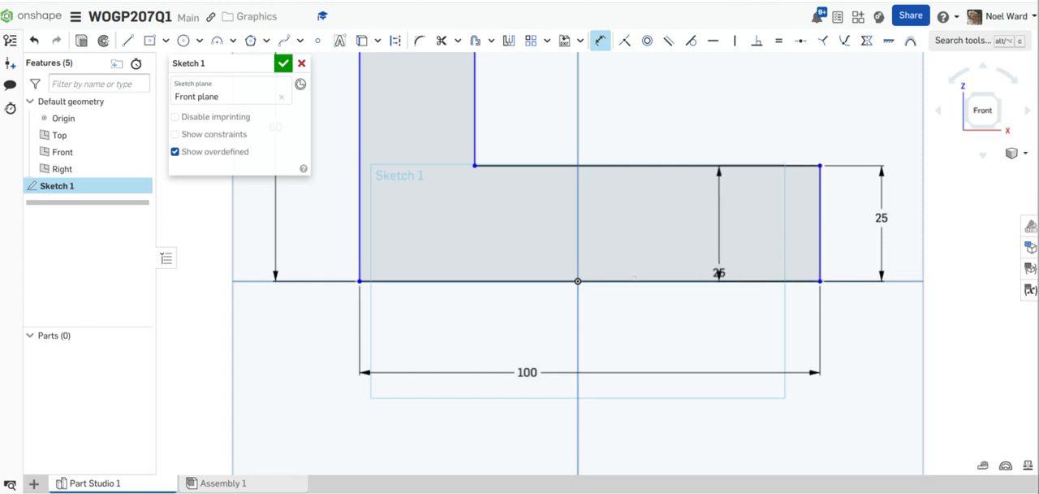
click(578, 281)
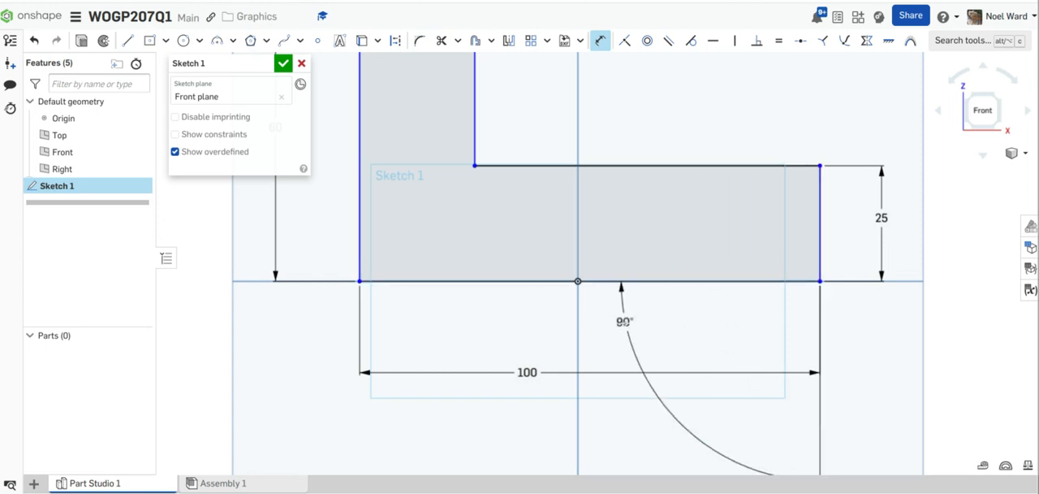
key(Escape)
scroll(669, 307, down, 2)
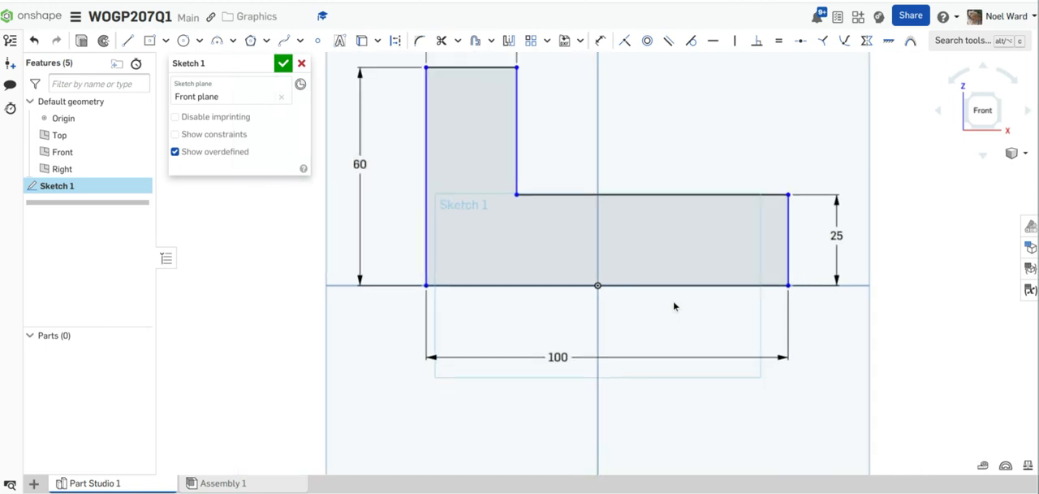
click(600, 40)
click(428, 242)
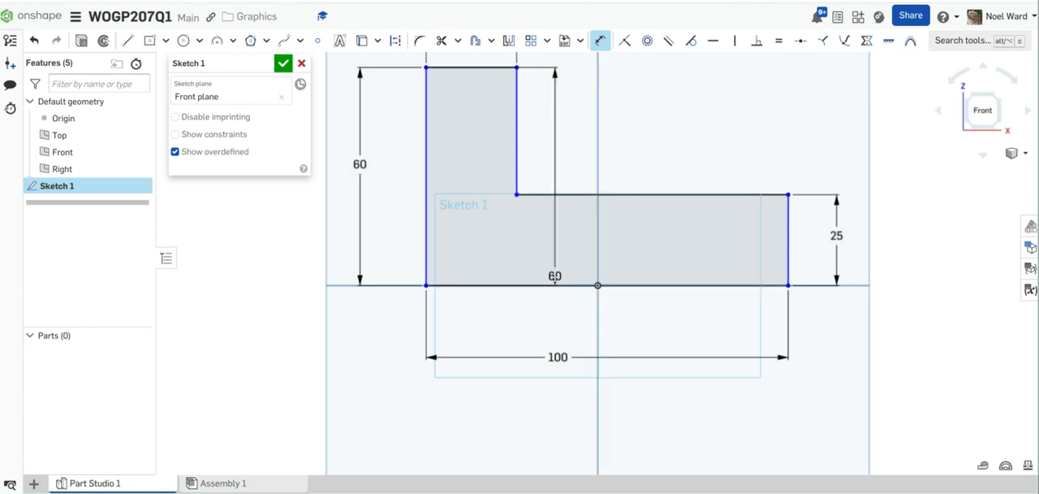
scroll(593, 279, up, 1)
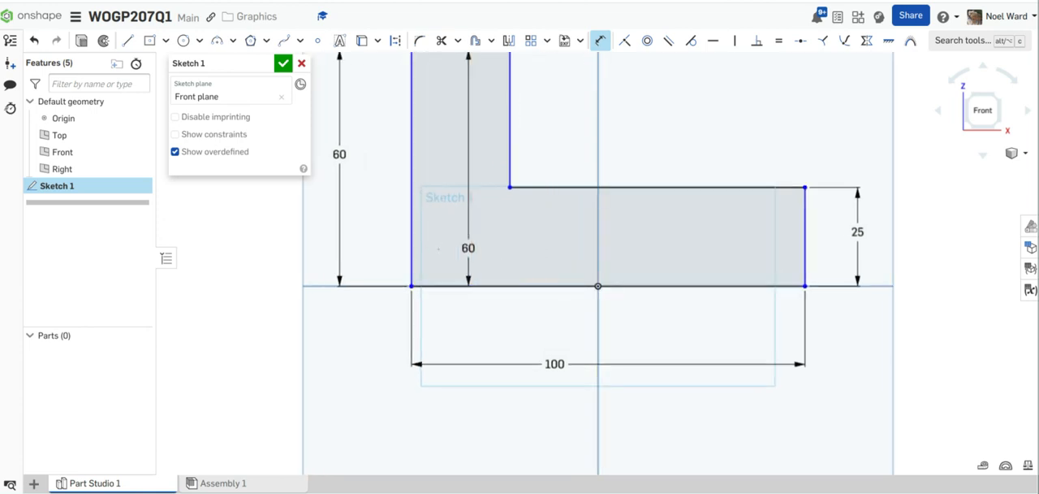
key(Escape)
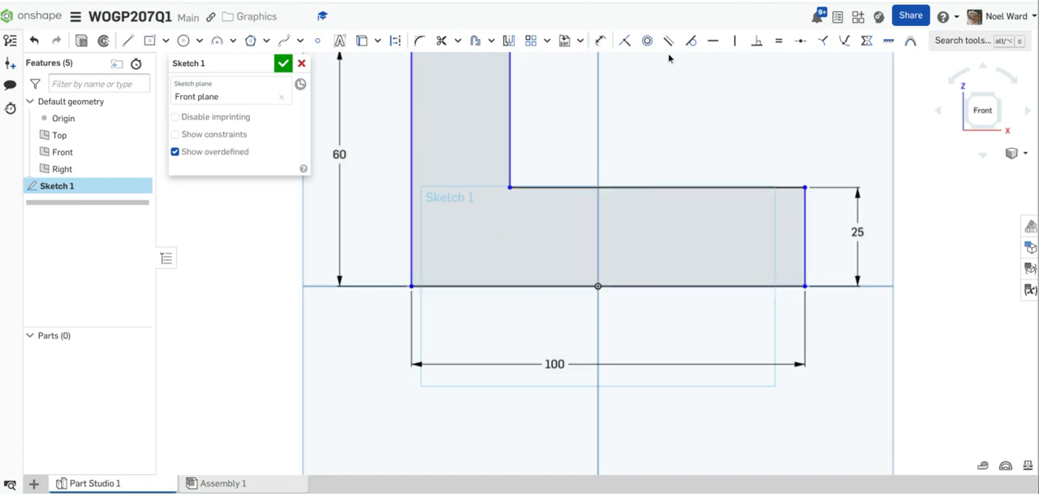
Step: Dimension the horizontal distance from the profile's left side to the origin as 50 mm
click(600, 39)
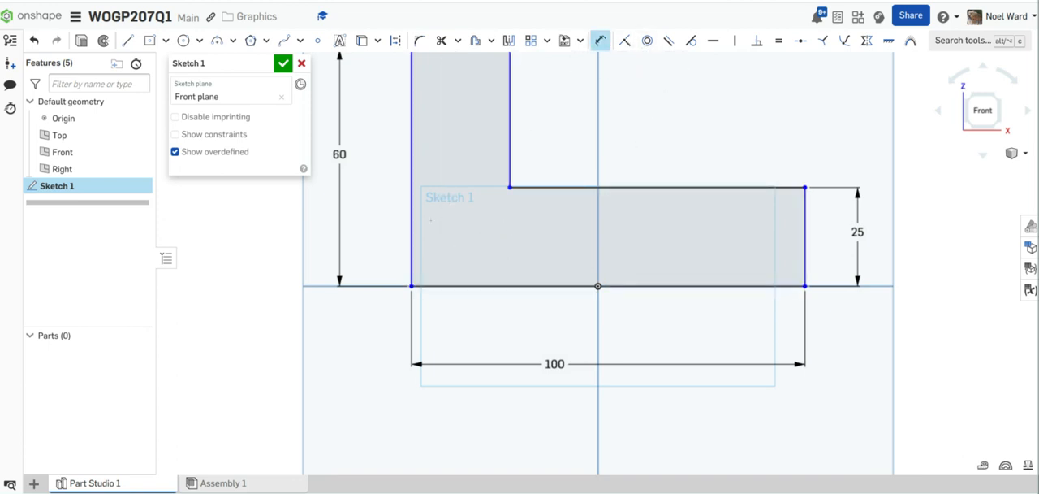
click(411, 233)
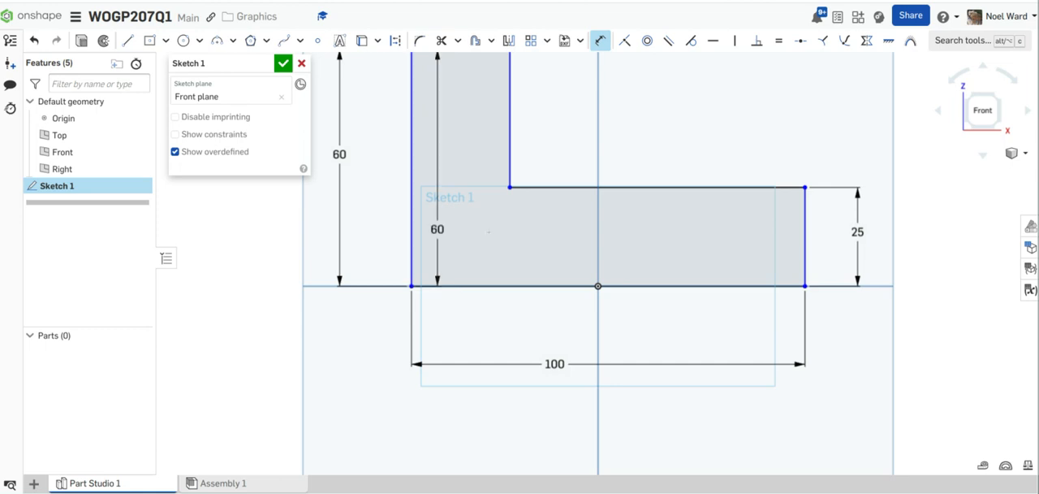
click(597, 282)
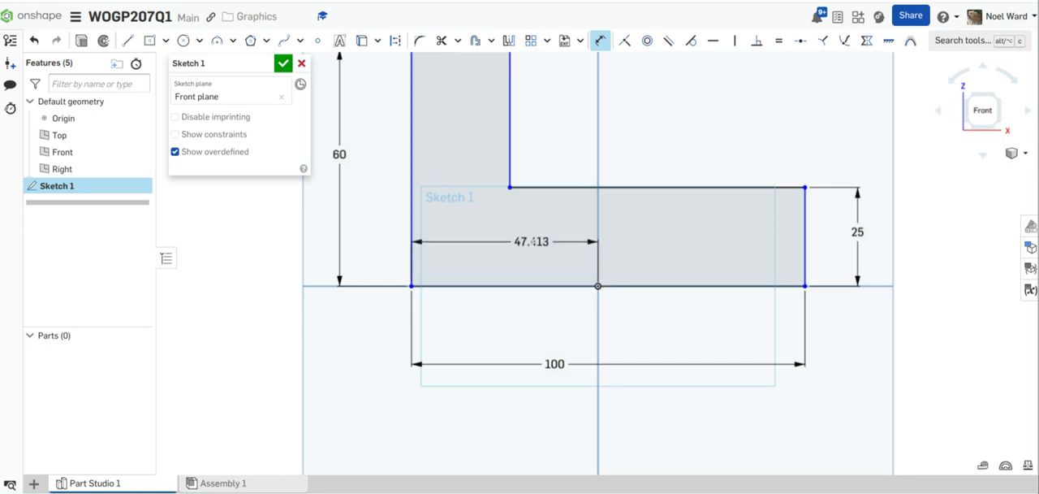
click(532, 241)
text(50)
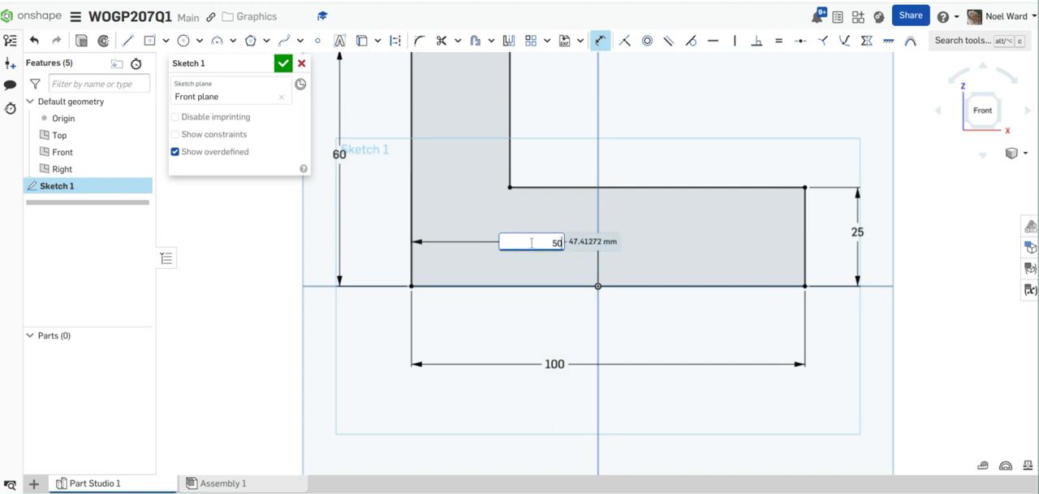
key(Return)
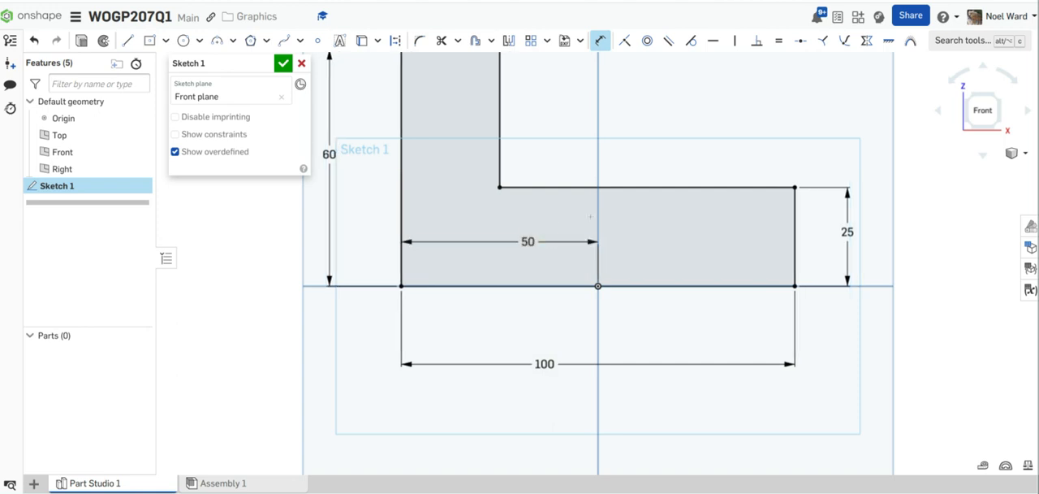
Step: Rename the profile sketch as Sketch L and finish the sketch
scroll(625, 212, down, 3)
middle_drag(638, 206, 619, 205)
mouse_move(619, 205)
right_down()
mouse_move(601, 214)
mouse_move(600, 229)
right_up()
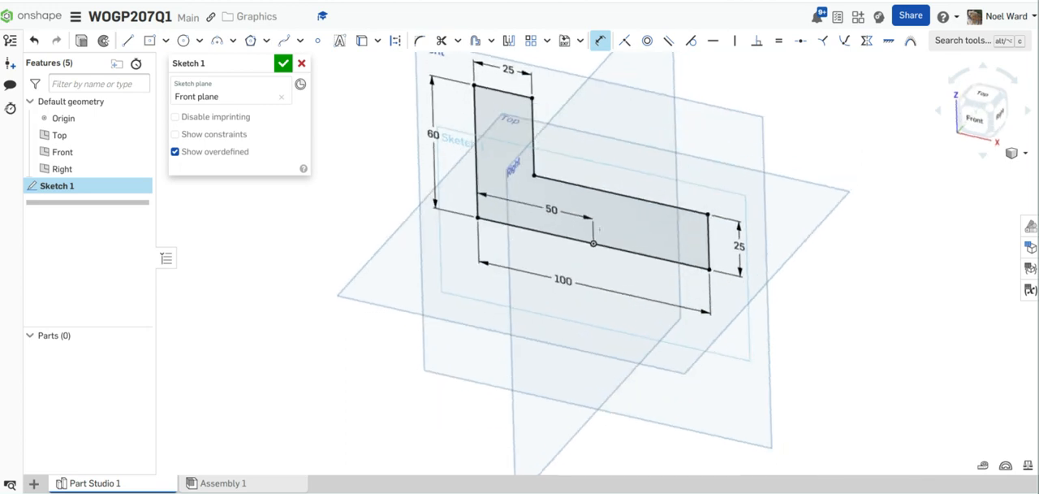
click(266, 67)
click(208, 64)
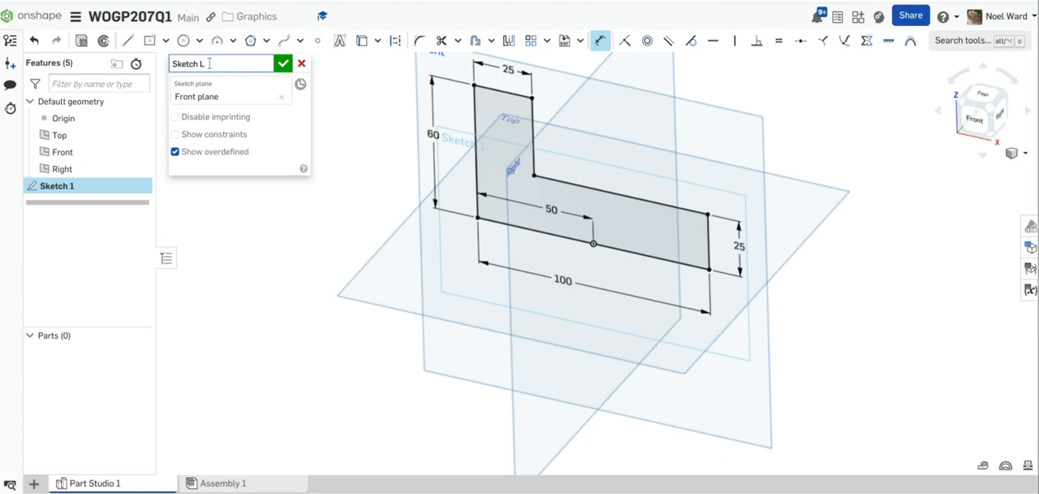
text(L)
click(283, 64)
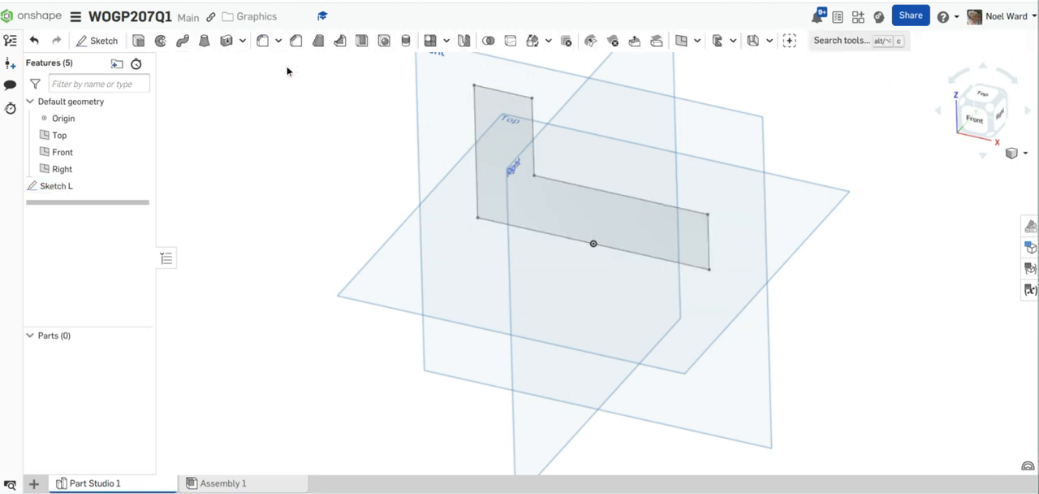
Step: Set up a new solid extrude named Extrude L from the L-profile region, with a blind depth of 70 mm
scroll(671, 217, down, 1)
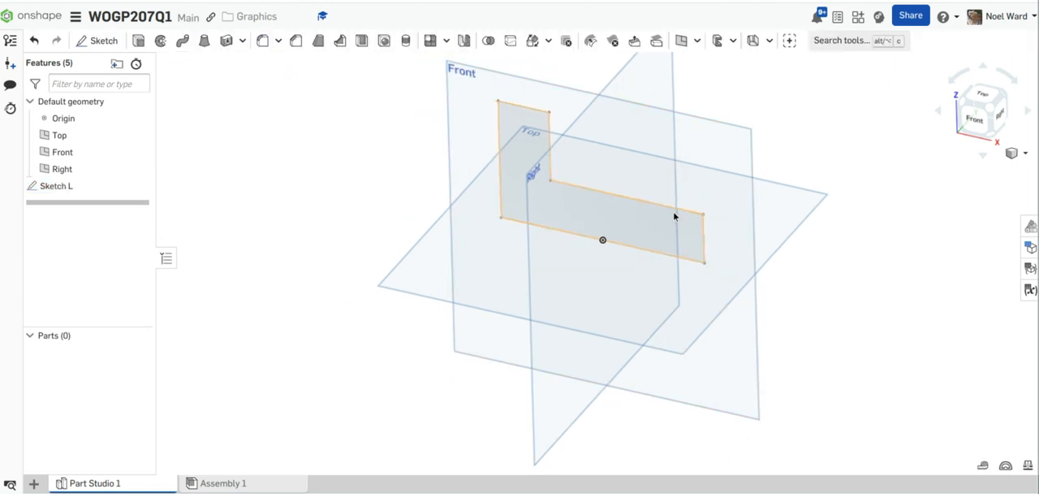
click(140, 42)
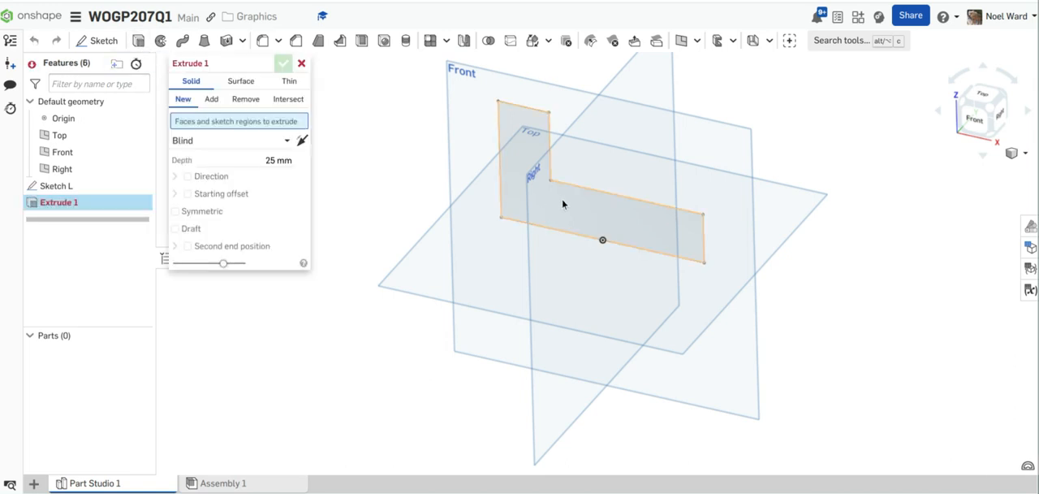
click(214, 63)
click(214, 63)
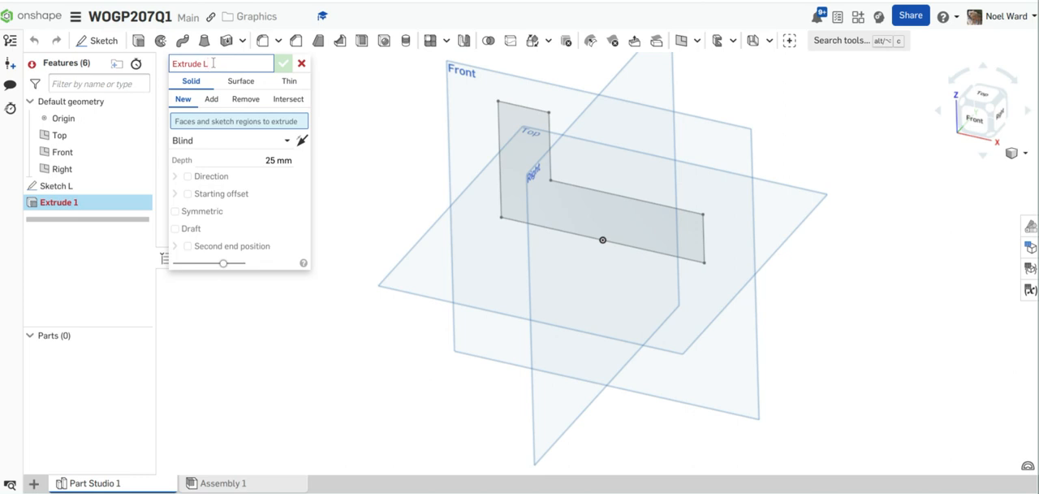
click(563, 199)
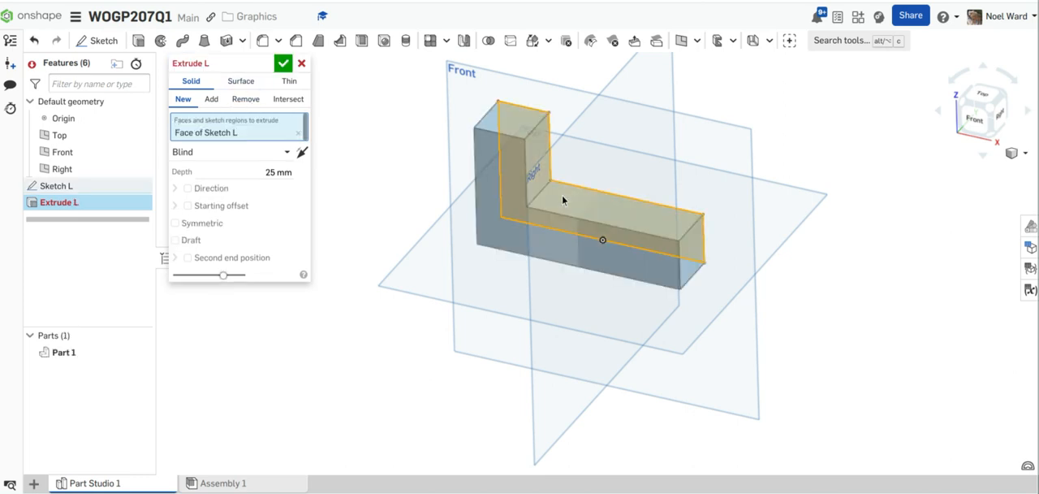
click(288, 173)
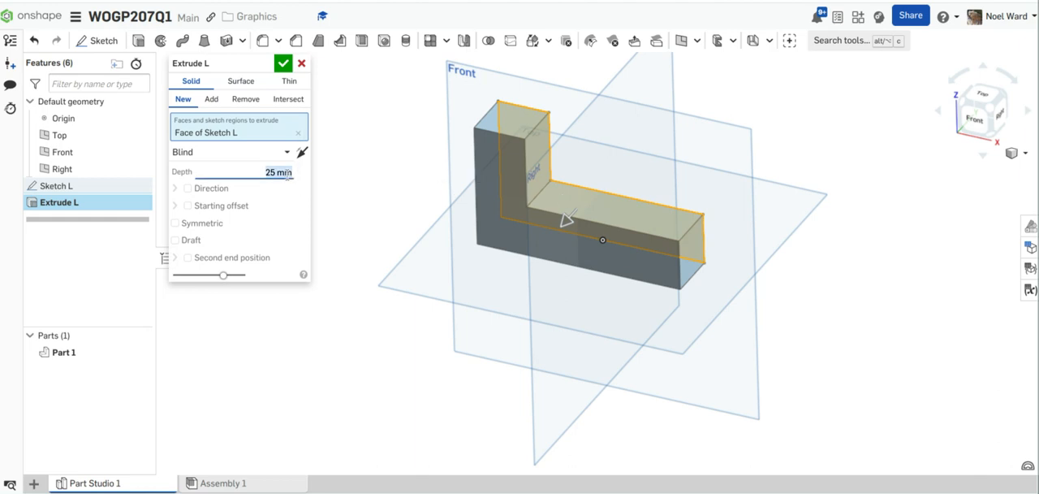
text(70)
key(Return)
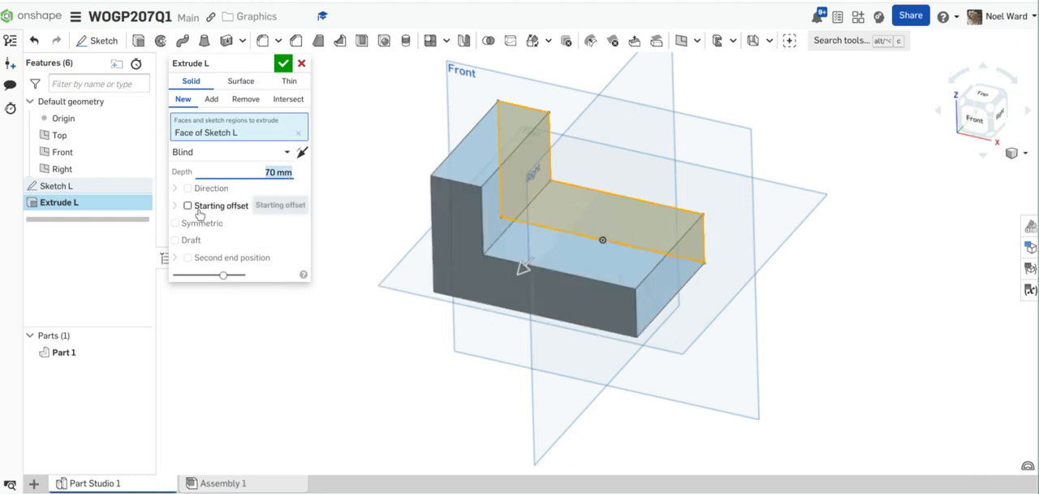
Step: Make the L-block extrusion symmetric about the Front plane and finish the feature
click(175, 222)
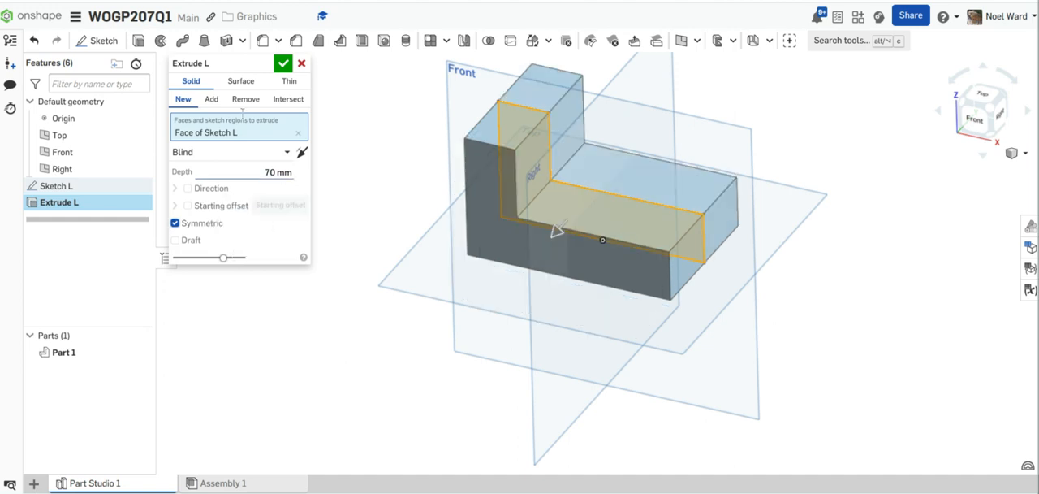
click(283, 63)
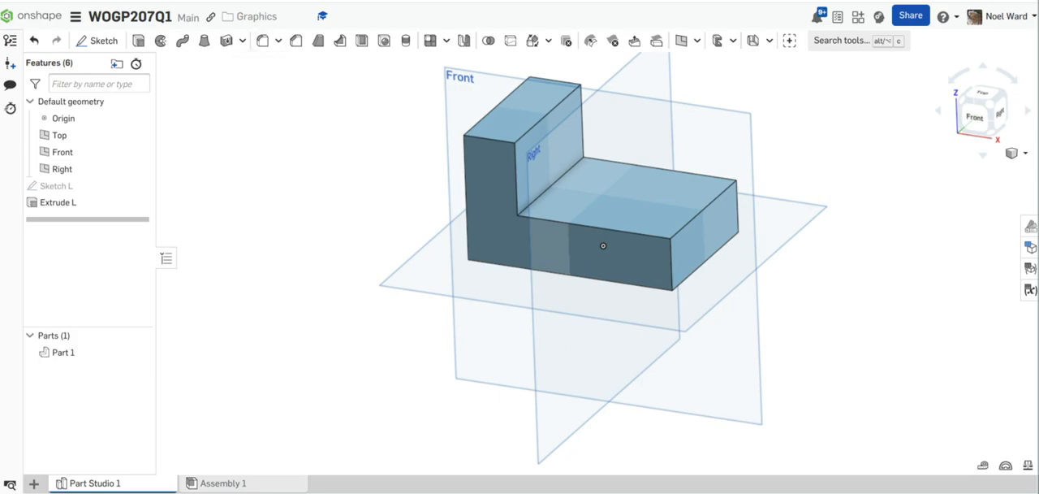
Step: Consult the orthographic and pictorial views in DNG_page207.pdf for the sloping wedge, and return to the Onshape model
click(409, 1)
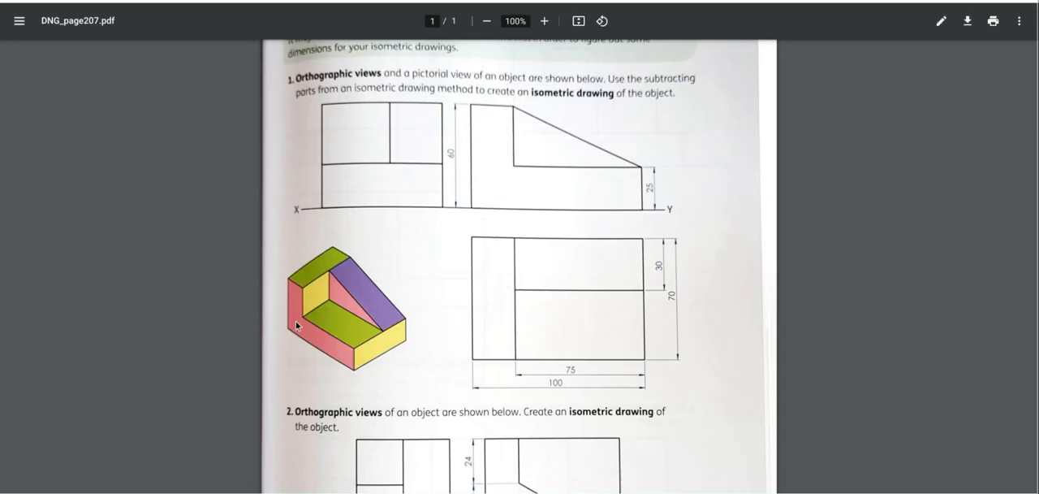
click(546, 1)
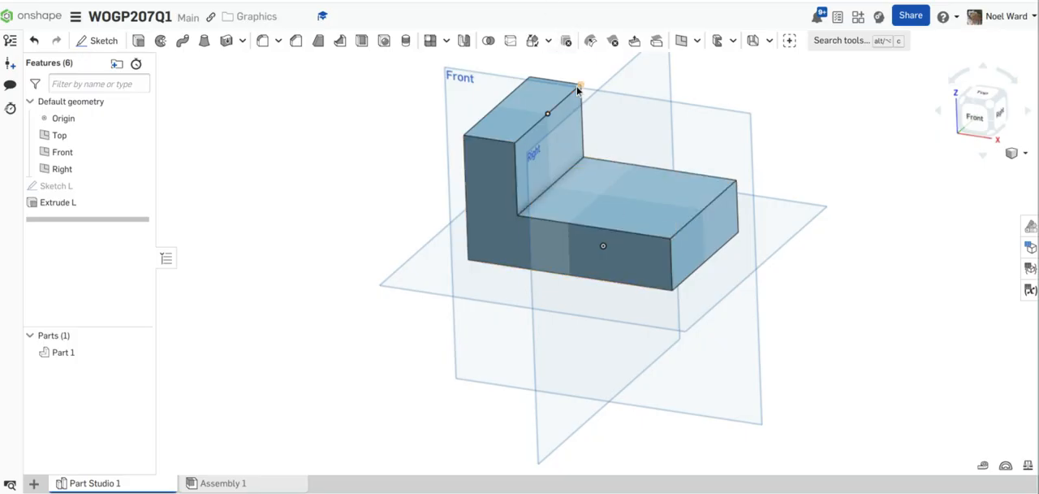
click(410, 1)
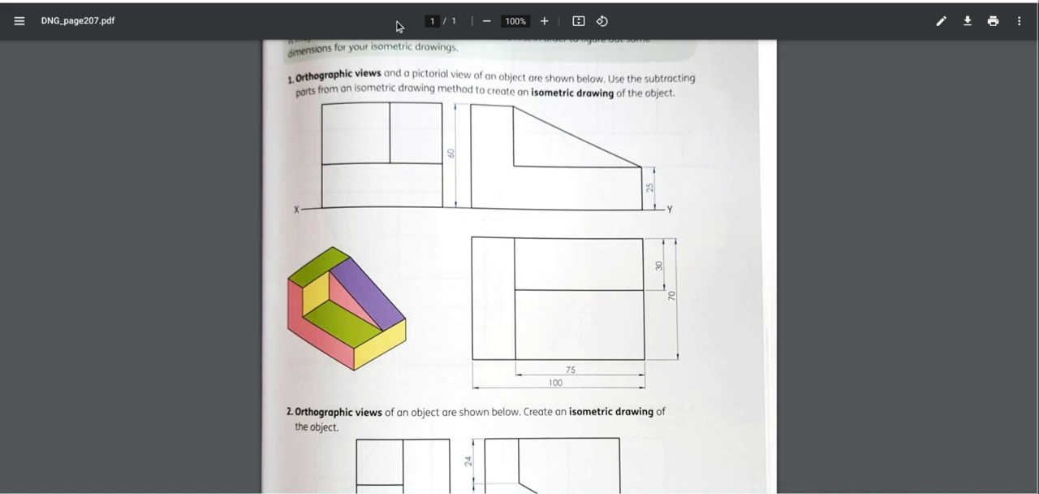
click(547, 0)
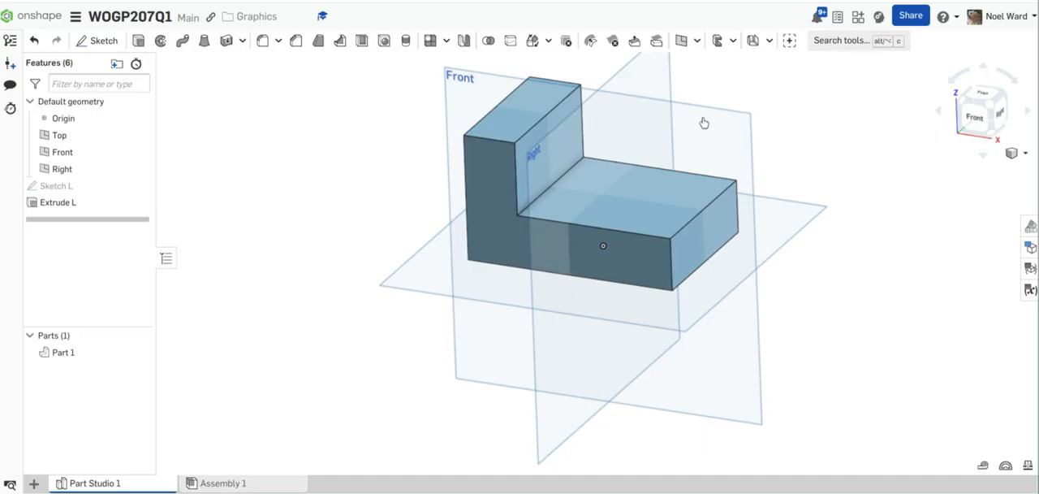
Step: Try to set up a new Mid plane reference plane from the back face of the L-block
right_drag(707, 155, 684, 94)
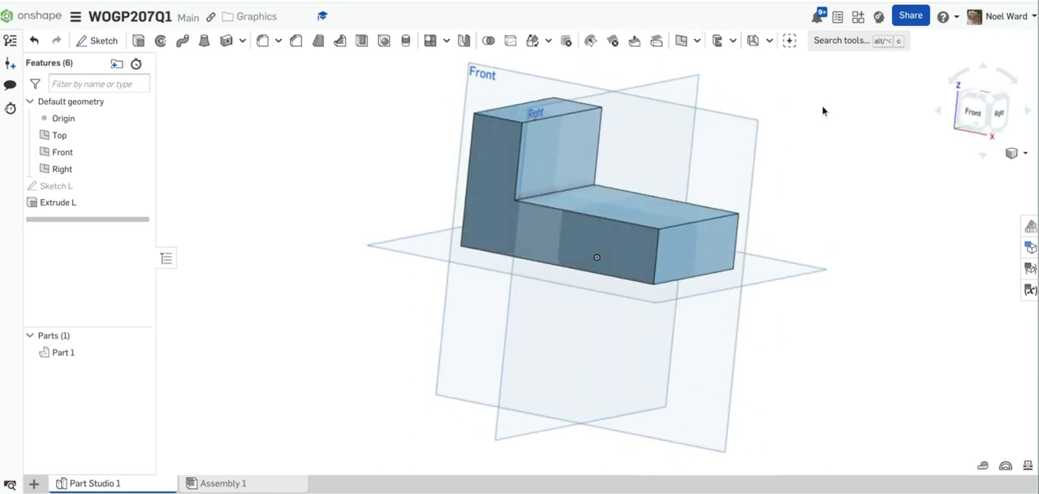
right_drag(828, 115, 721, 135)
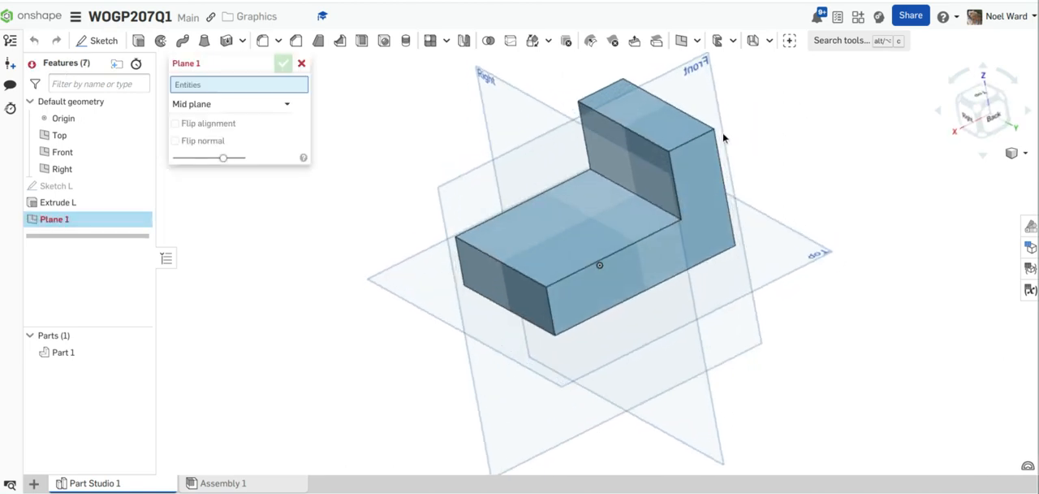
click(696, 166)
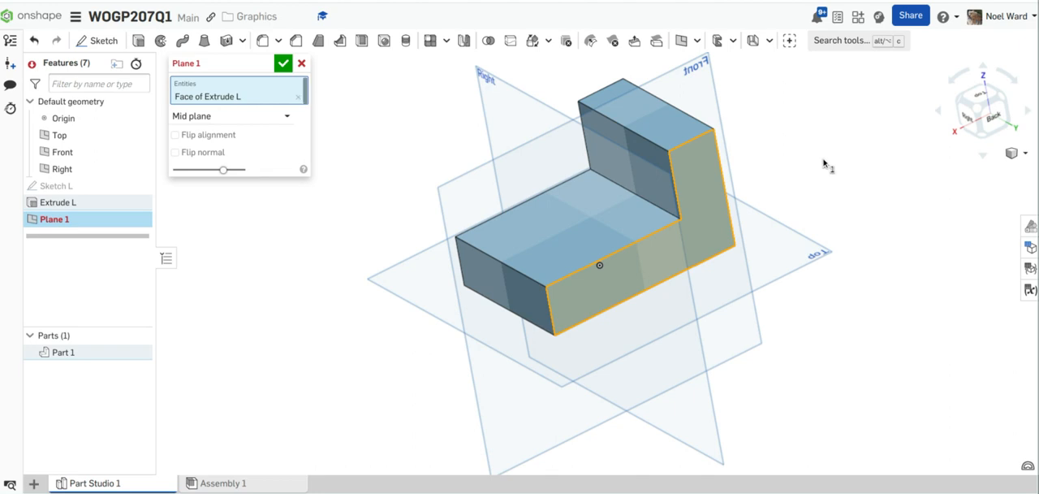
key(shift+4)
right_drag(891, 133, 924, 139)
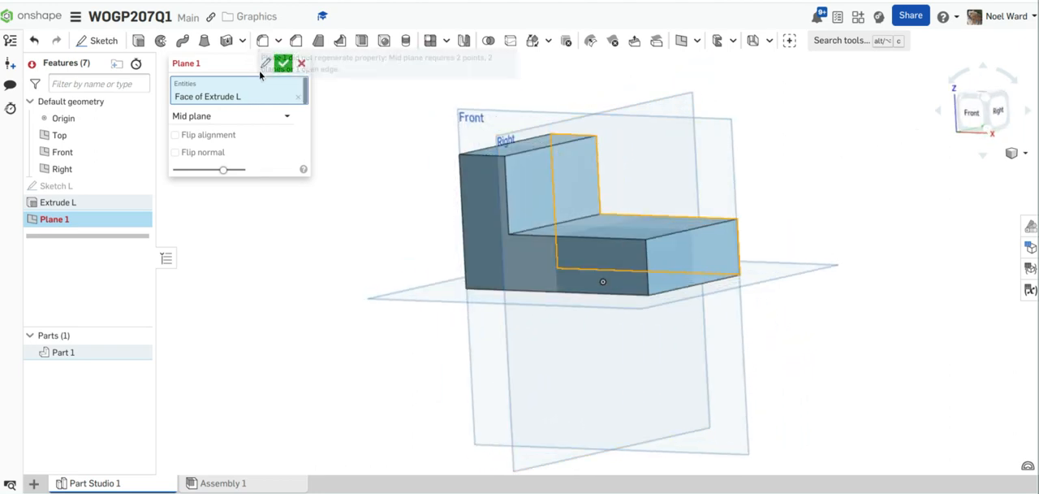
Step: Rename the new reference plane as Slope and accept it
click(220, 63)
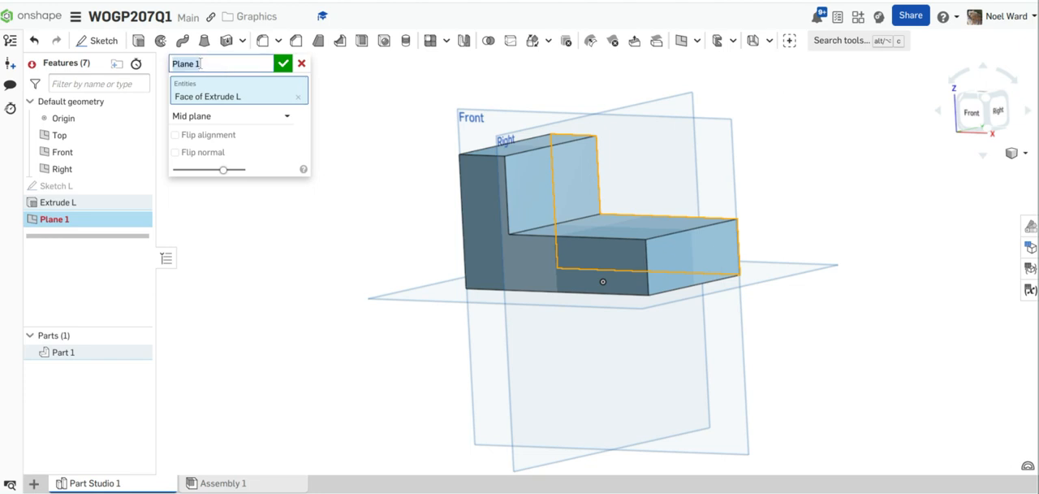
key(BackSpace)
key(Return)
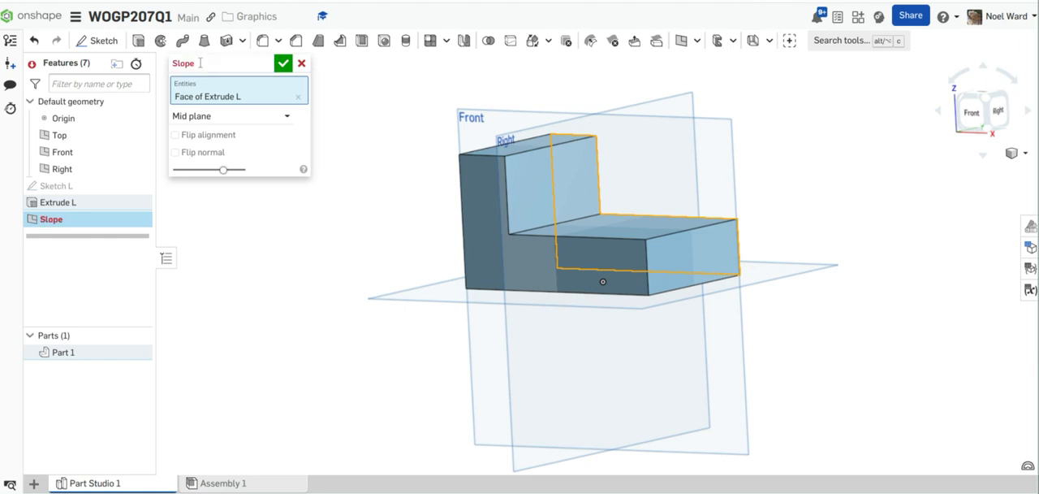
click(282, 63)
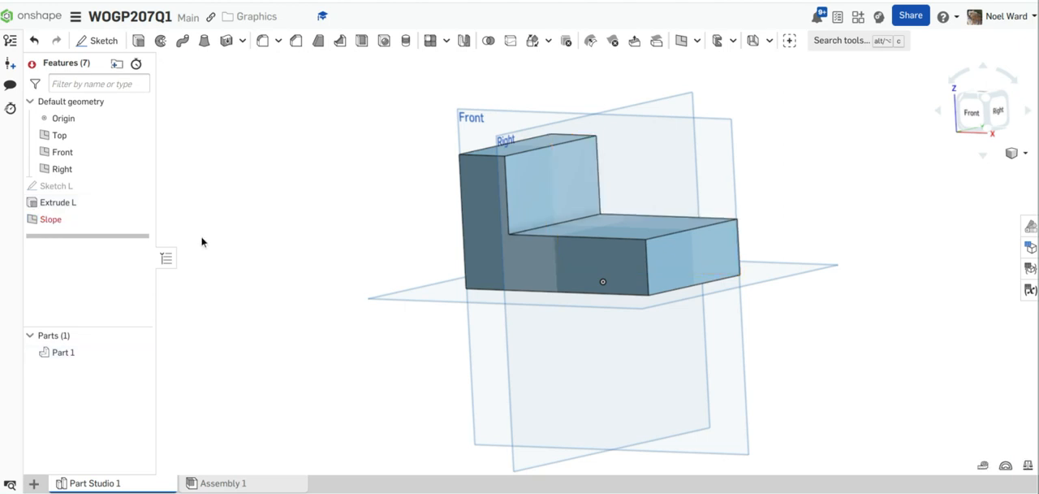
click(63, 226)
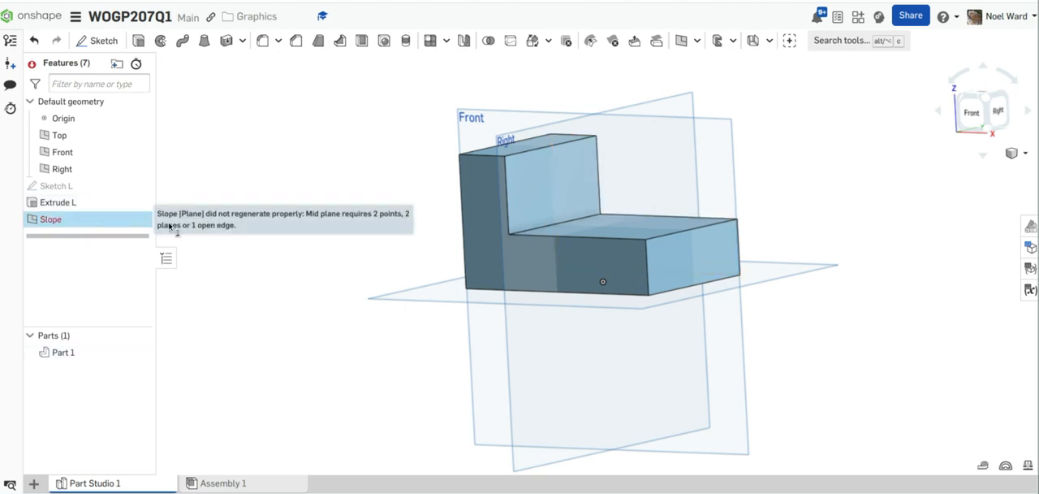
key(shift+1)
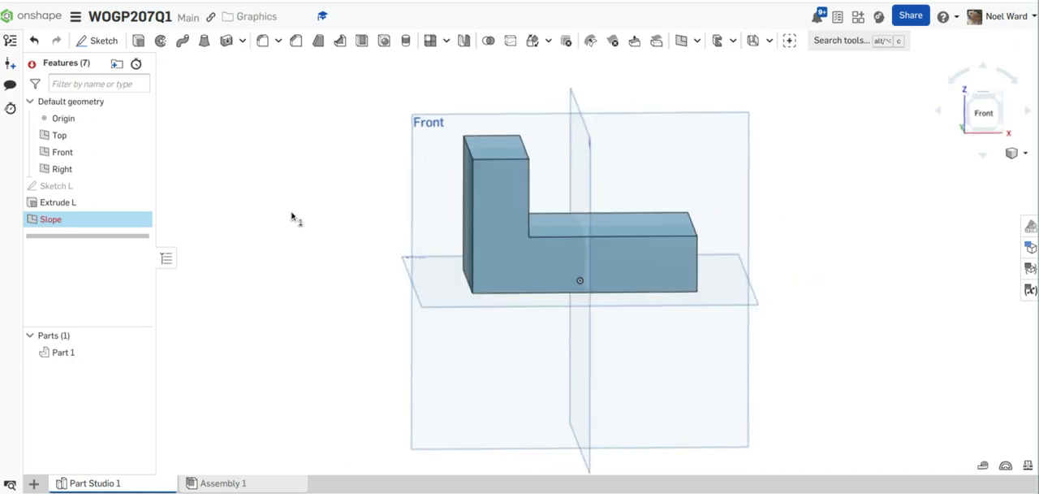
right_drag(291, 213, 281, 211)
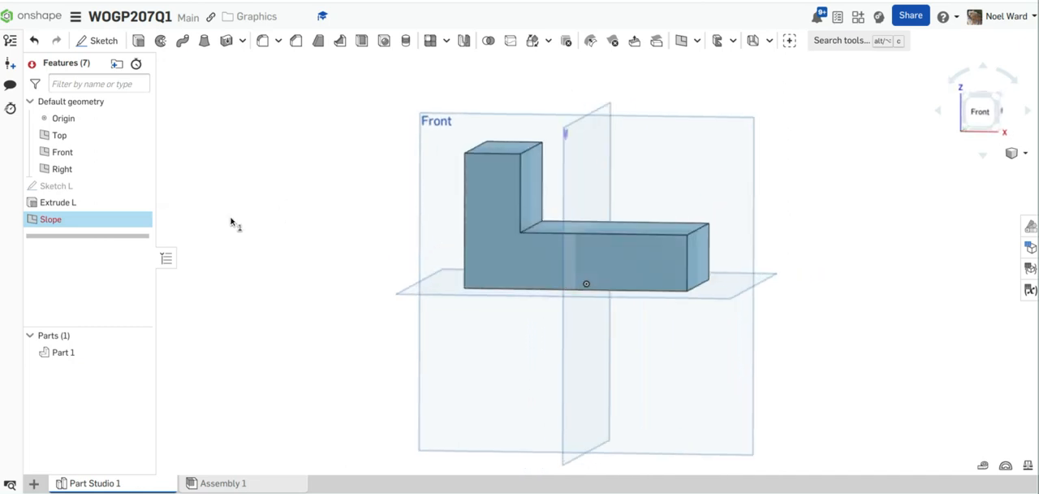
right_click(84, 228)
click(123, 253)
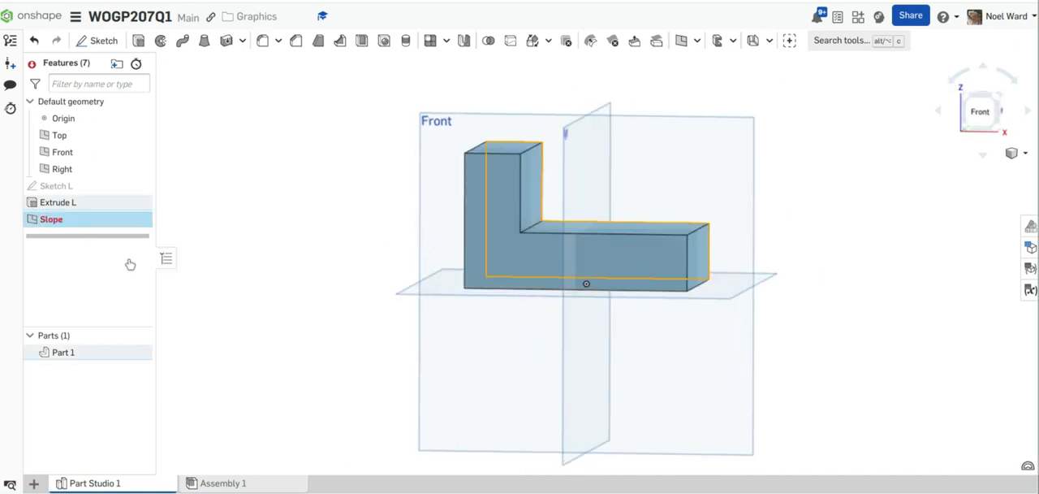
right_drag(262, 262, 240, 264)
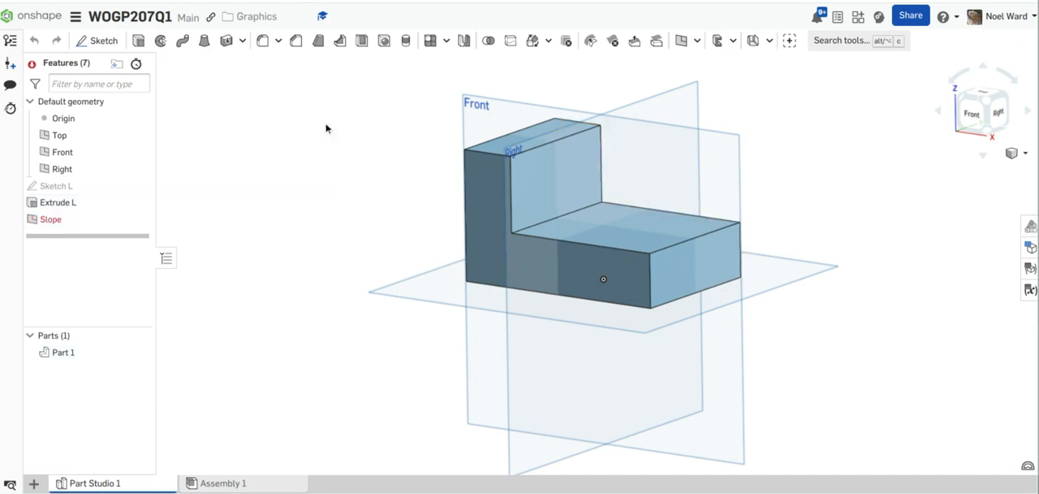
click(302, 63)
Step: Delete the Slope plane from the feature list
click(51, 222)
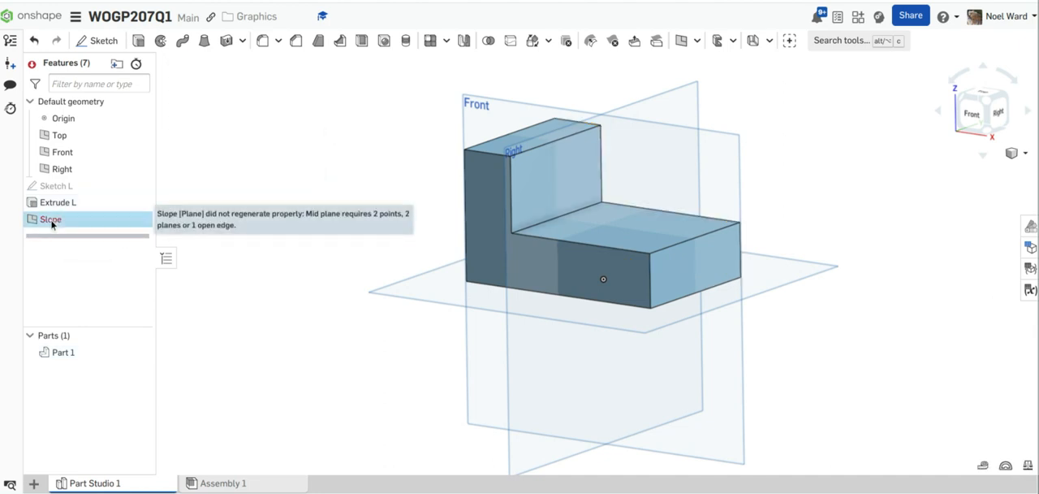
right_click(51, 225)
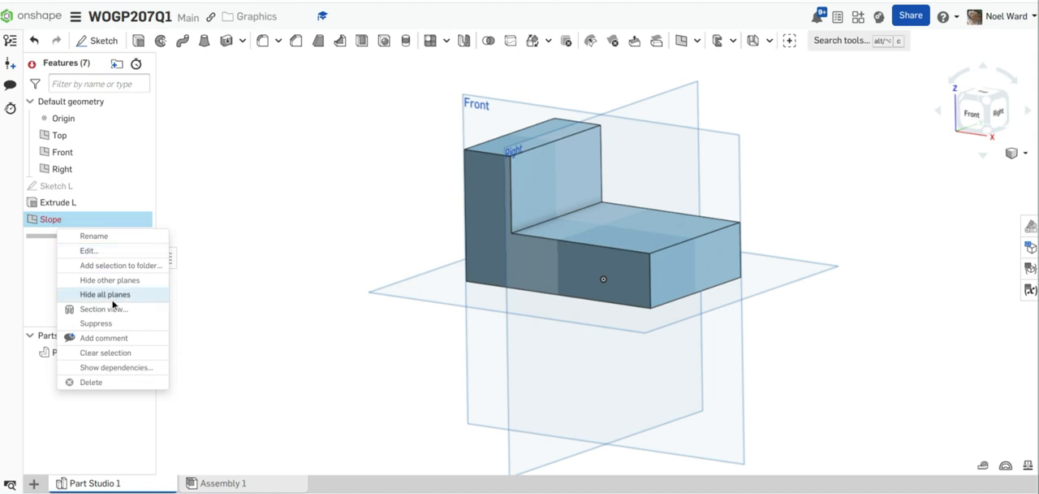
click(102, 383)
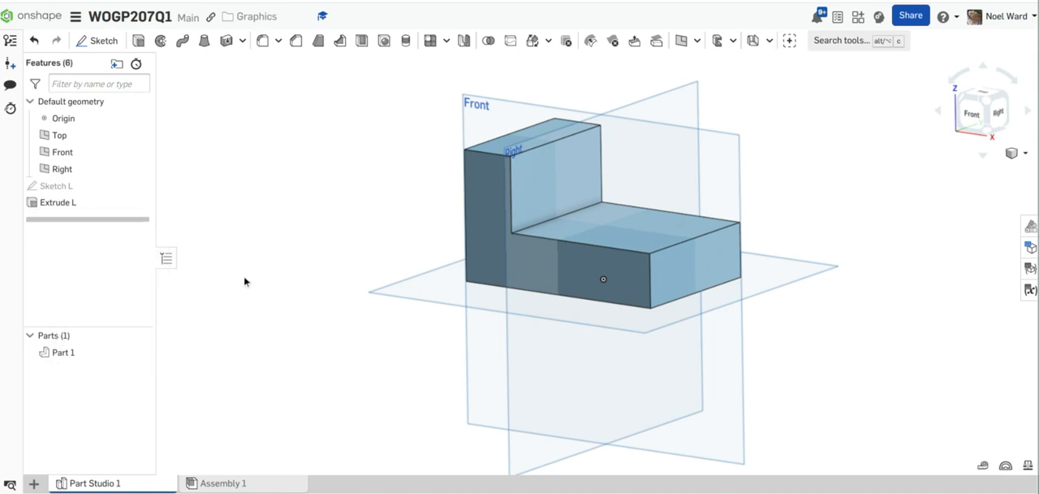
Step: Create a reference plane offset 25 mm from the back face of the L-block
key(shift+4)
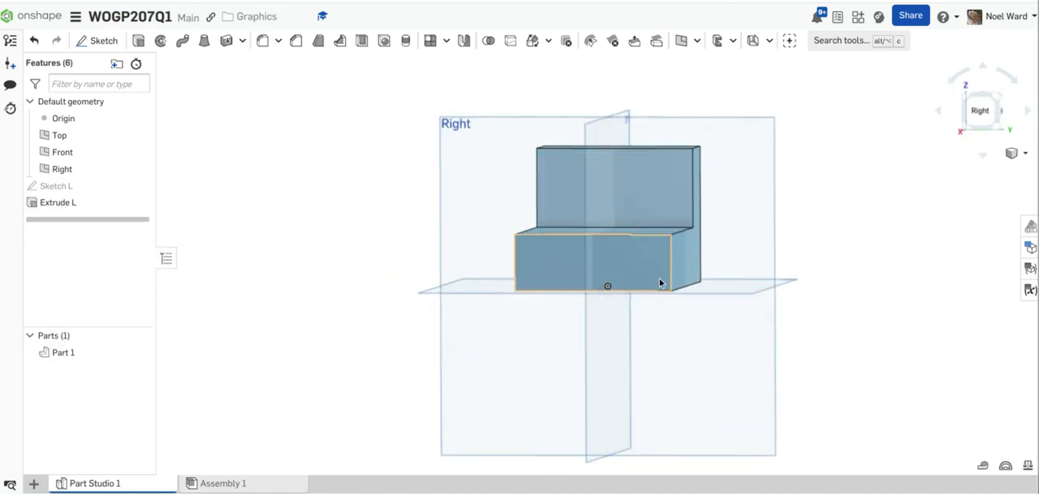
click(686, 261)
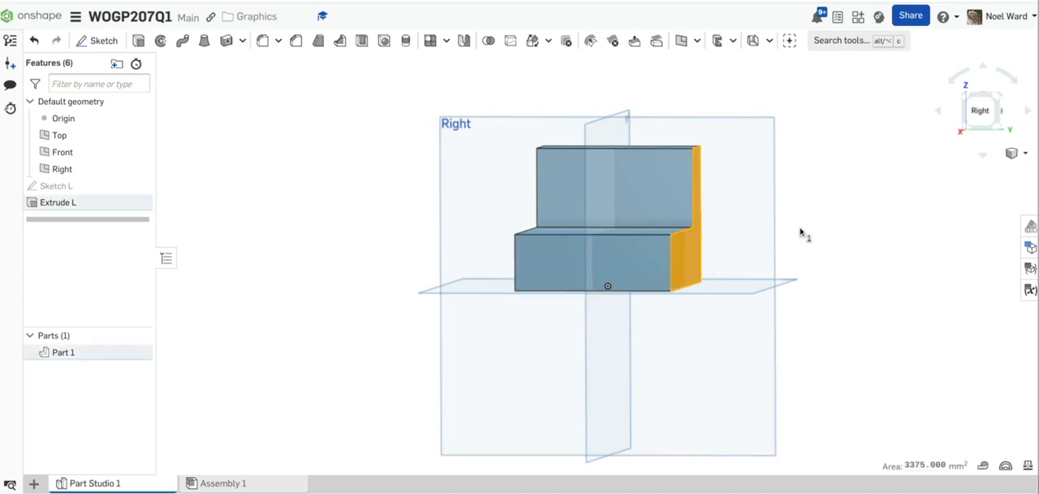
click(681, 40)
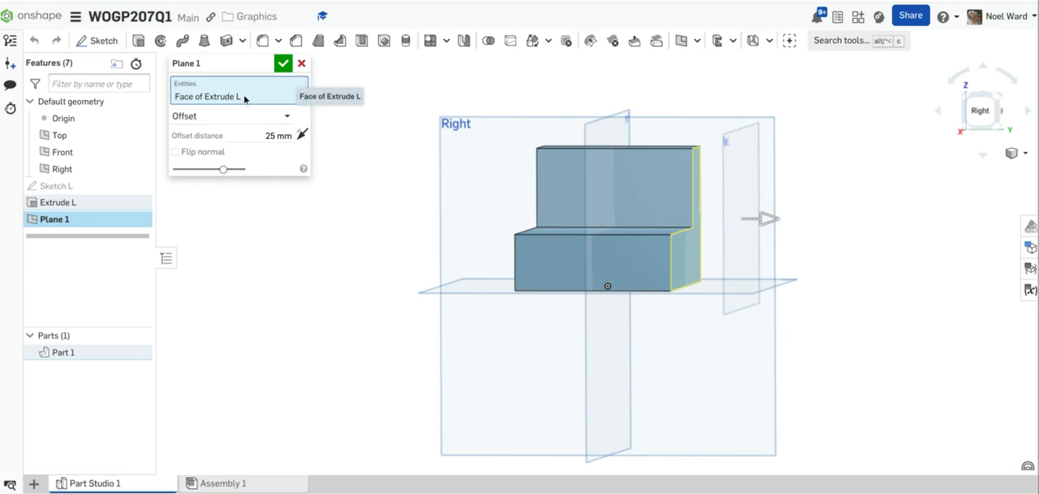
click(282, 65)
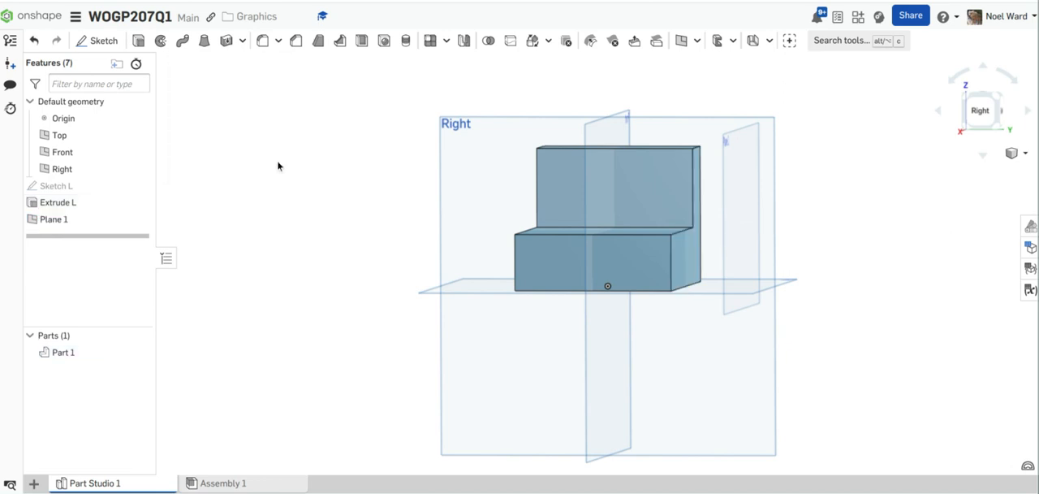
Step: Edit Plane 1 and change its plane type from Offset to Plane point
right_drag(292, 160, 509, 184)
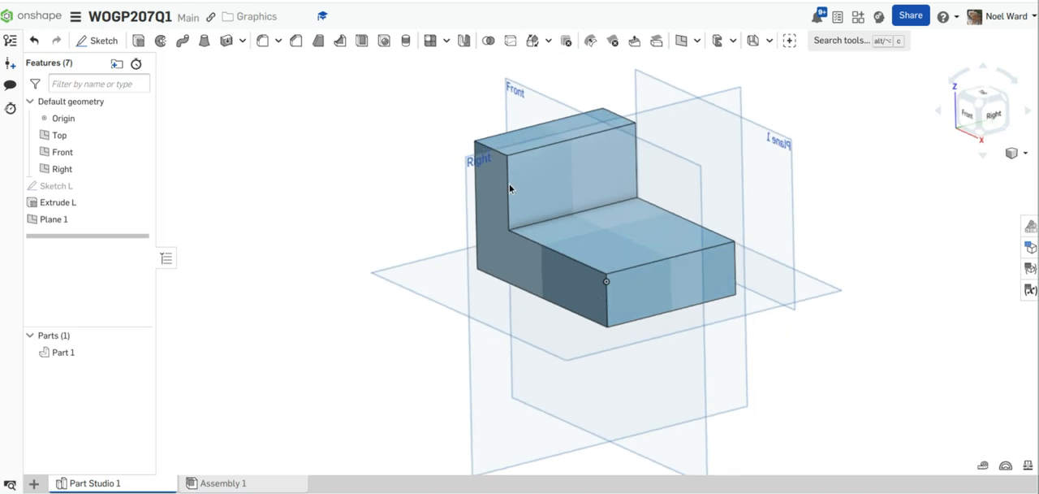
right_click(106, 218)
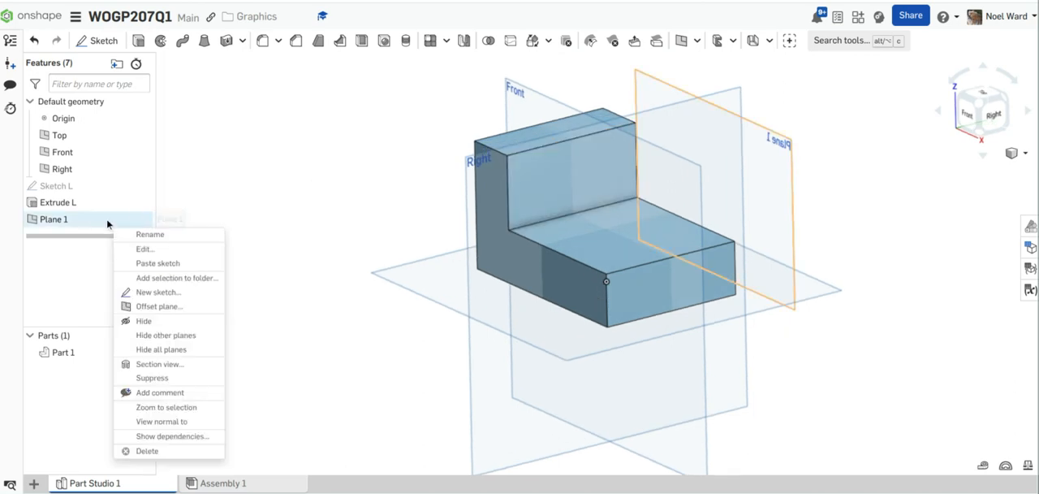
click(142, 250)
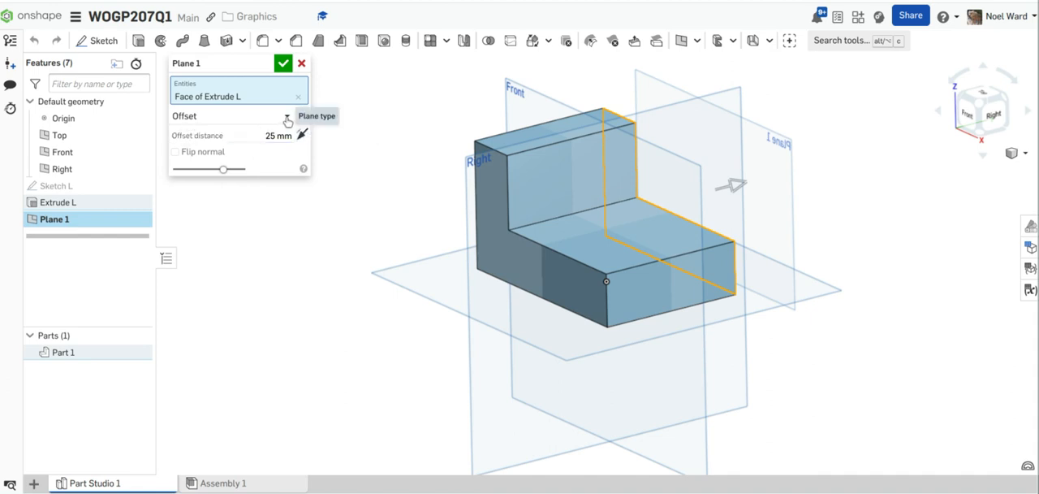
click(287, 120)
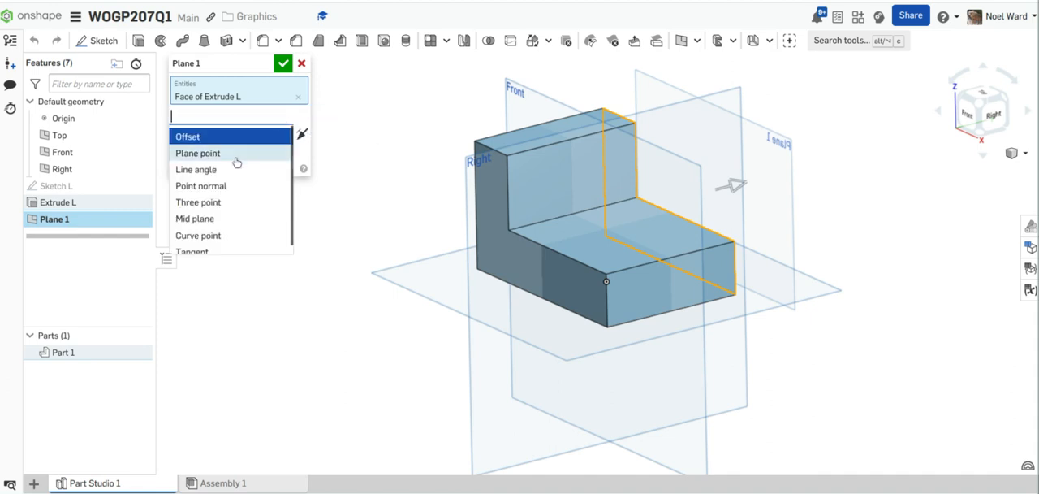
scroll(241, 208, down, 1)
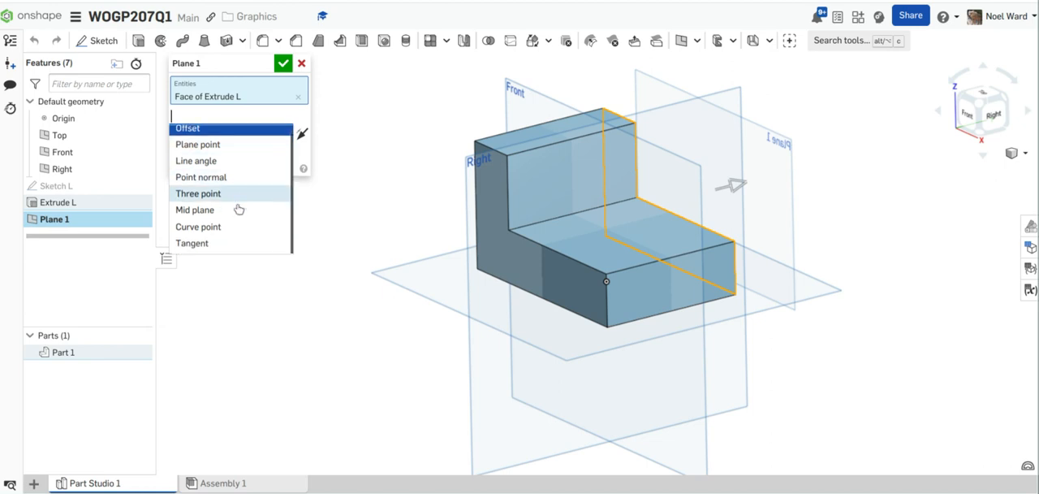
click(222, 156)
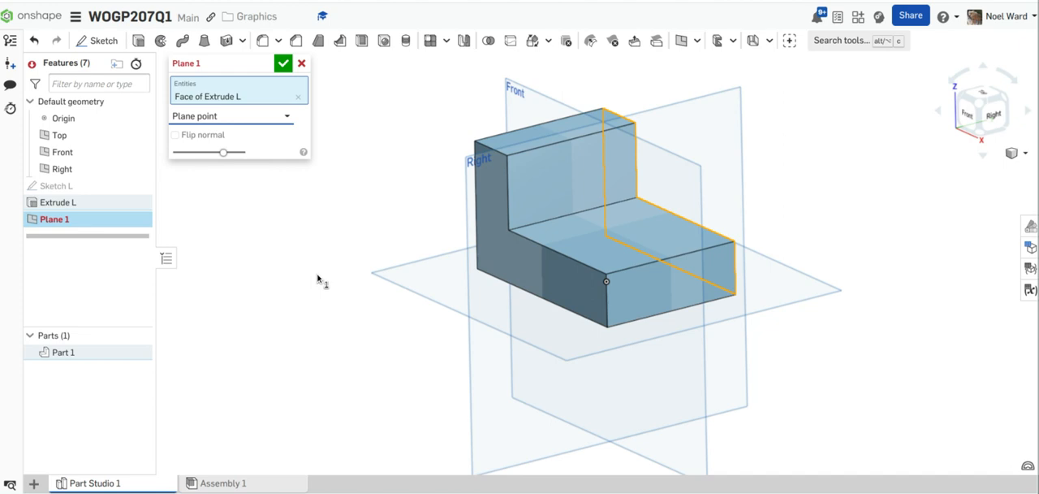
Step: Try to define the plane-point plane with the L-block's back face and a vertex on that face
mouse_move(318, 275)
right_down()
mouse_move(272, 239)
mouse_move(259, 251)
mouse_move(304, 249)
mouse_move(324, 272)
right_up()
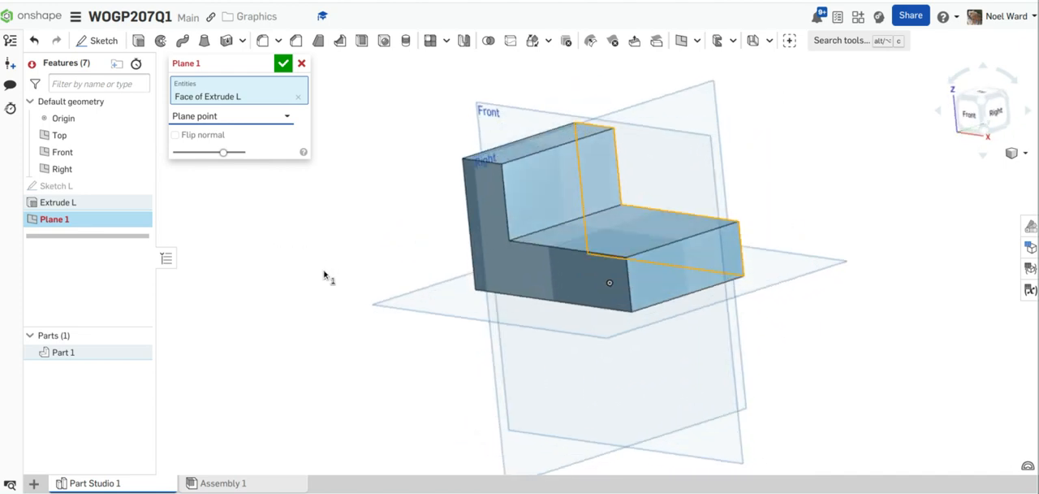
click(297, 98)
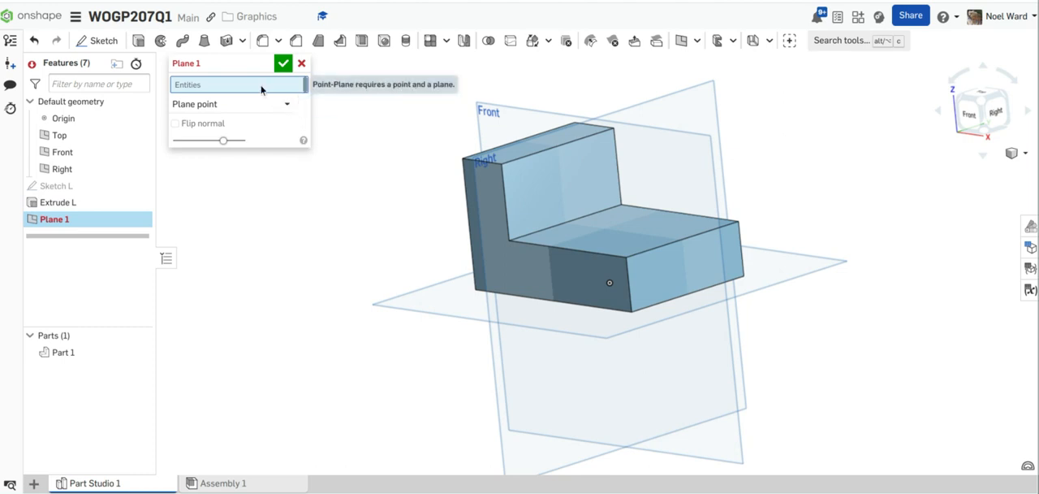
right_drag(364, 203, 298, 220)
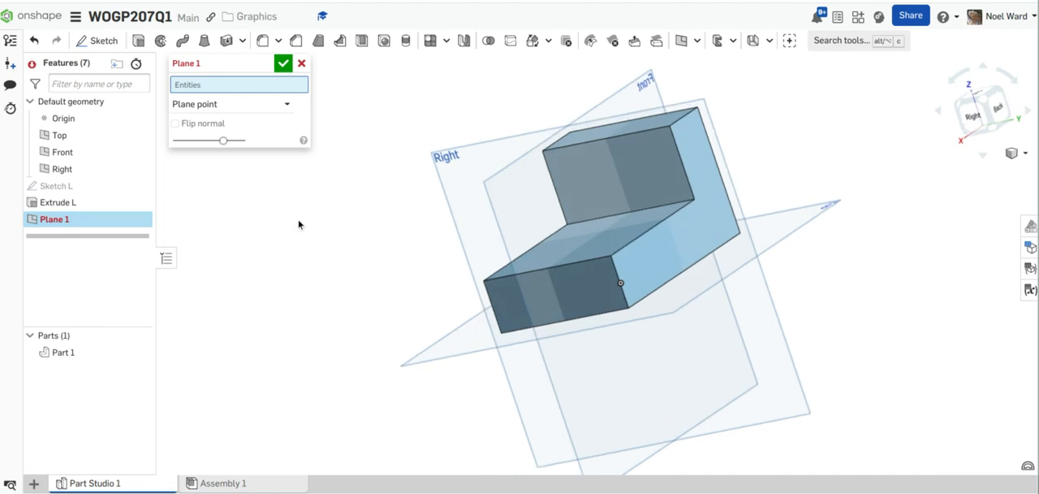
click(643, 260)
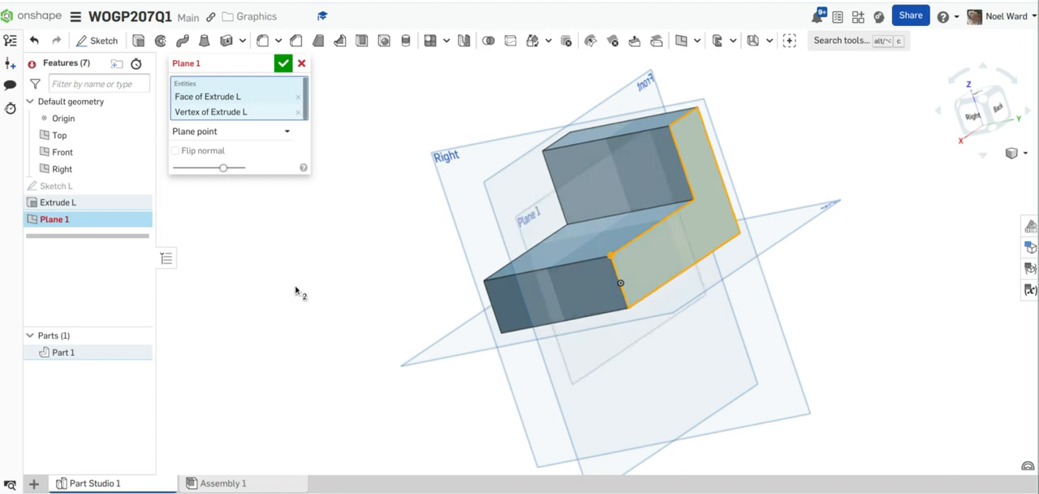
right_drag(295, 292, 378, 277)
click(301, 63)
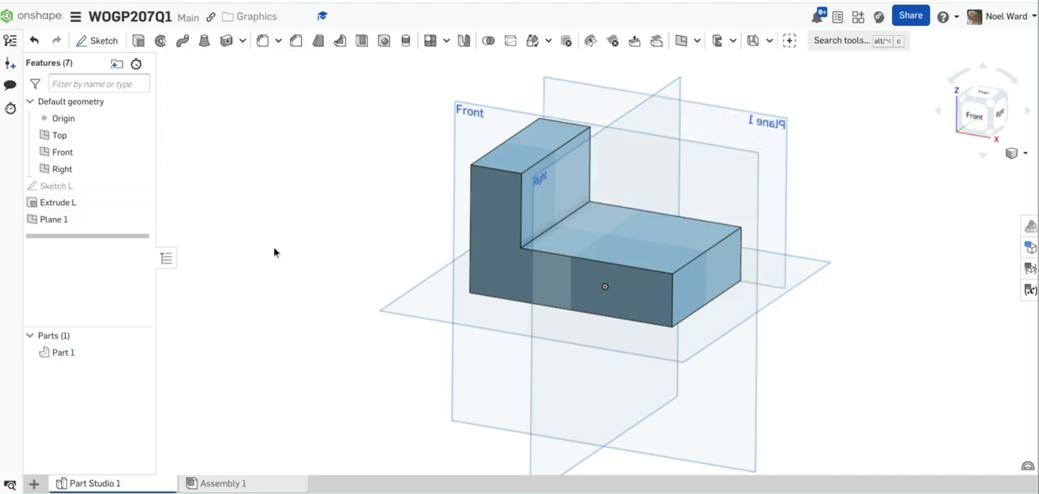
right_click(86, 224)
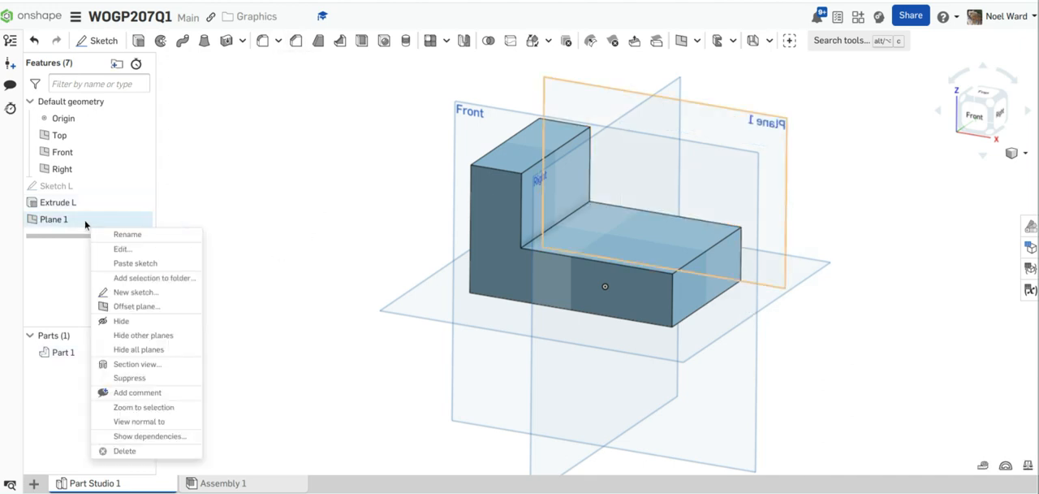
click(120, 249)
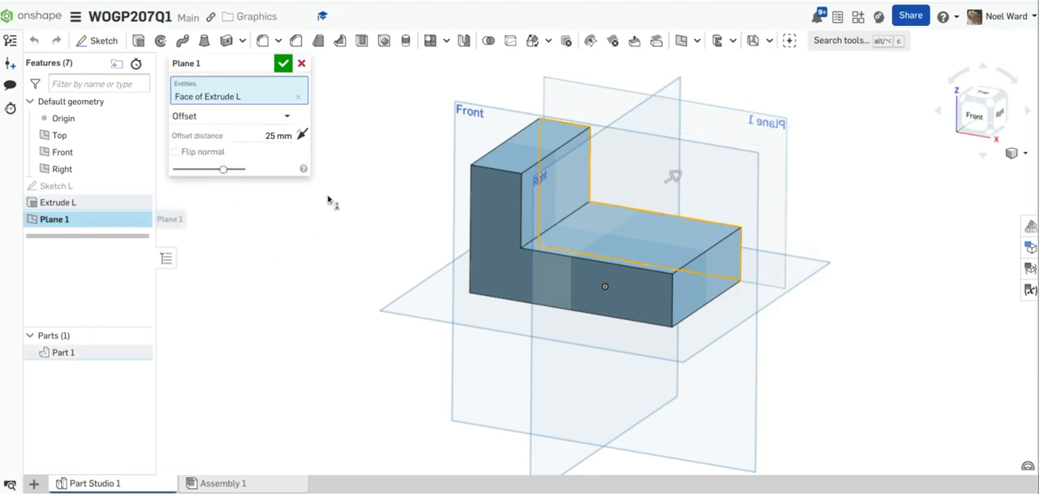
click(301, 63)
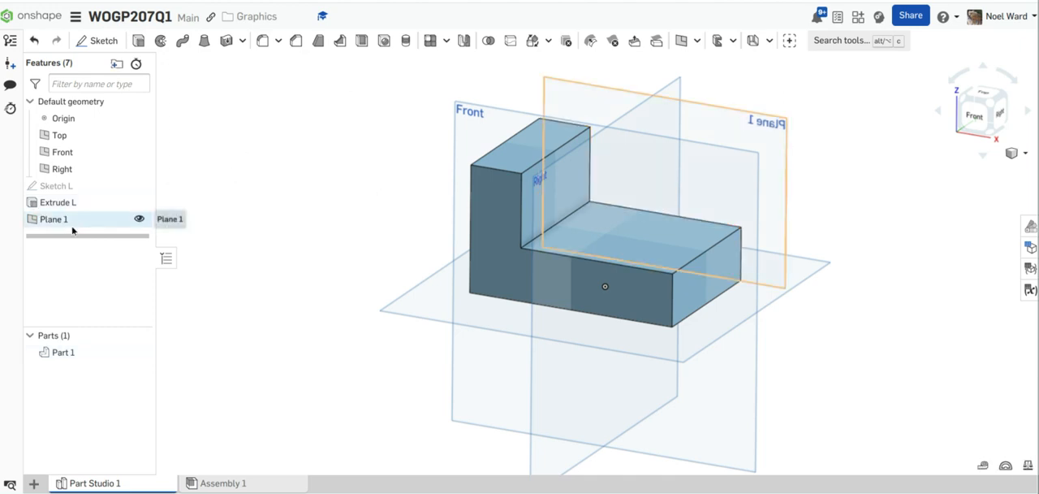
Step: Delete Plane 1 from the feature list
click(73, 226)
right_click(73, 230)
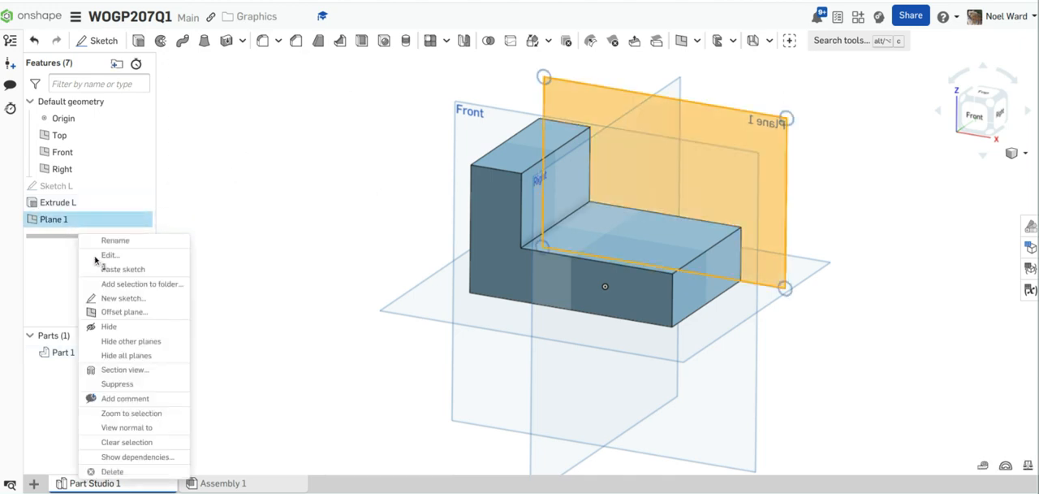
click(127, 470)
Step: Start a new reference plane and set its plane type to Three point
right_drag(337, 320, 218, 311)
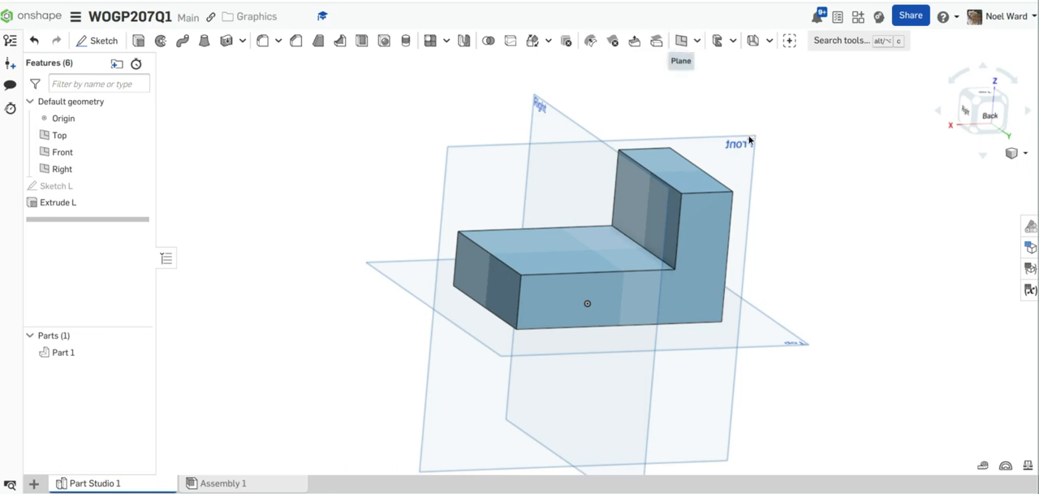
key(shift+p)
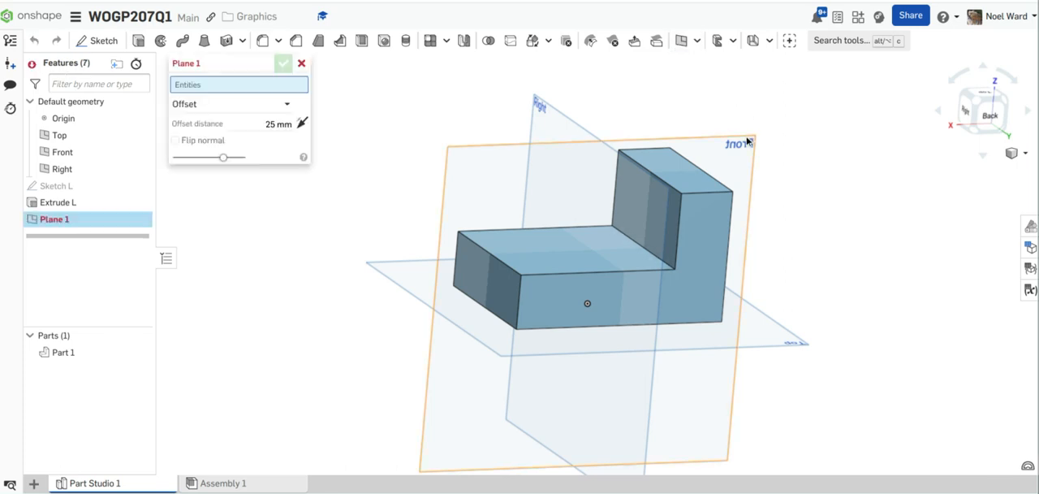
click(291, 107)
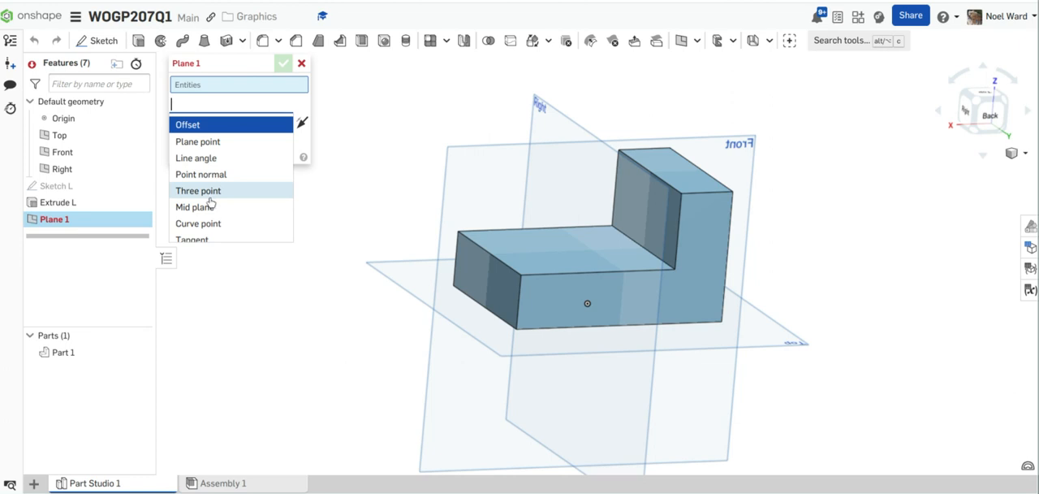
scroll(213, 210, down, 1)
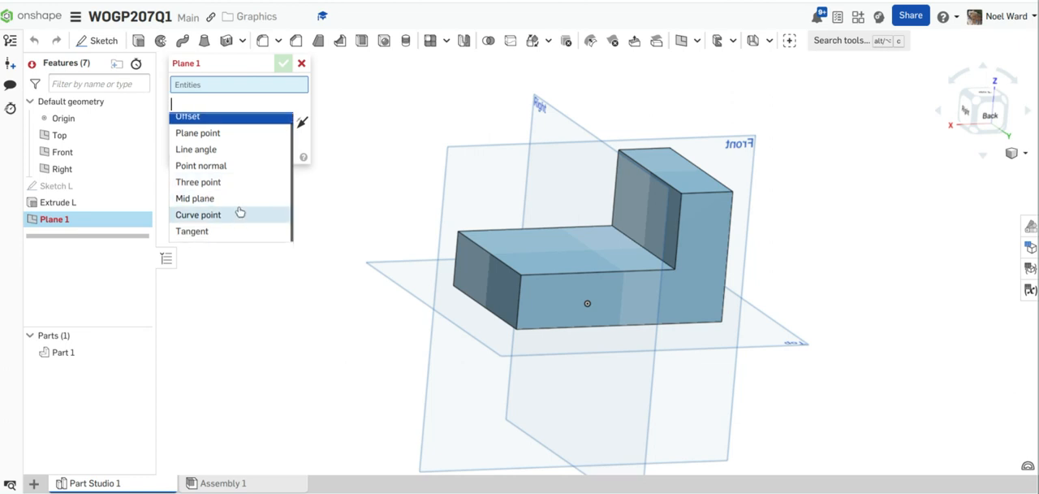
scroll(240, 212, up, 1)
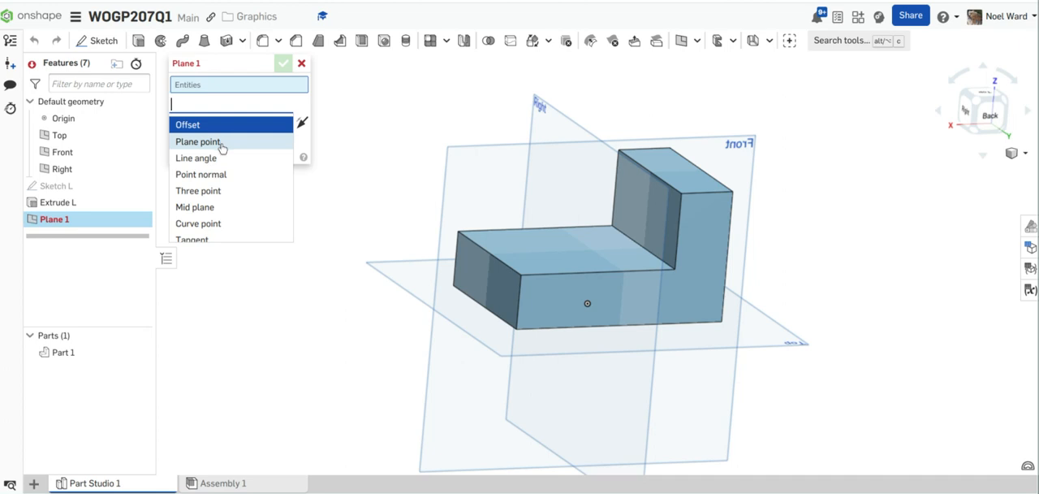
click(220, 194)
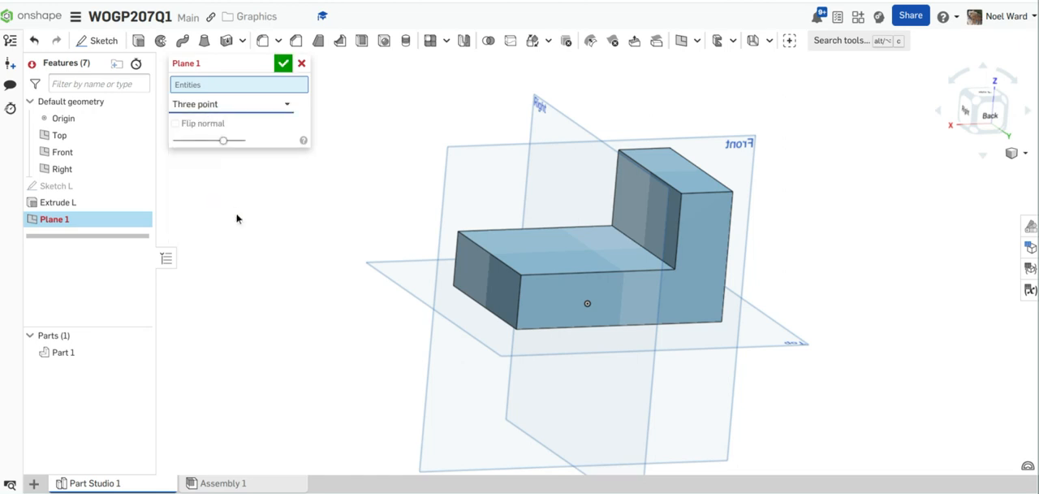
Step: Try a plane through the upright's two top corners and the base's outer bottom corner on the back face, with its normal flipped
click(733, 194)
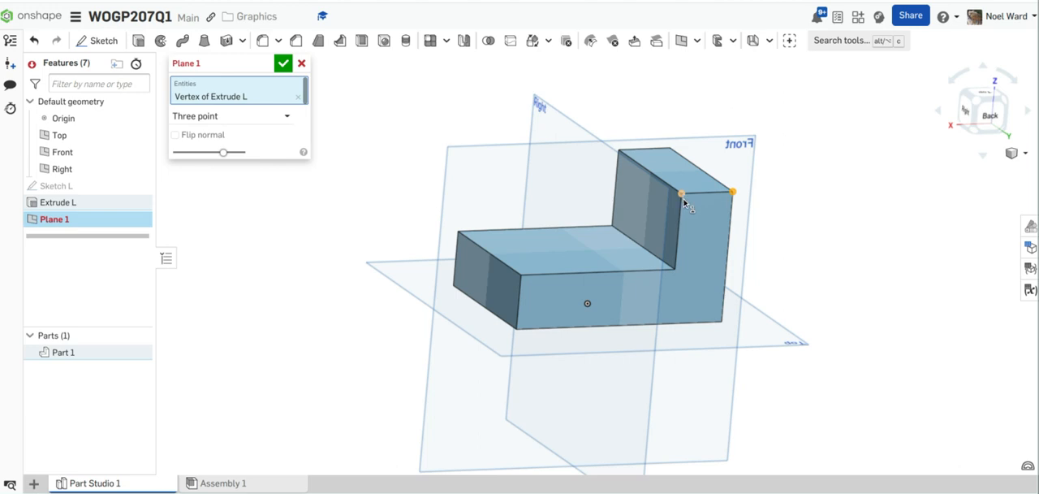
click(682, 195)
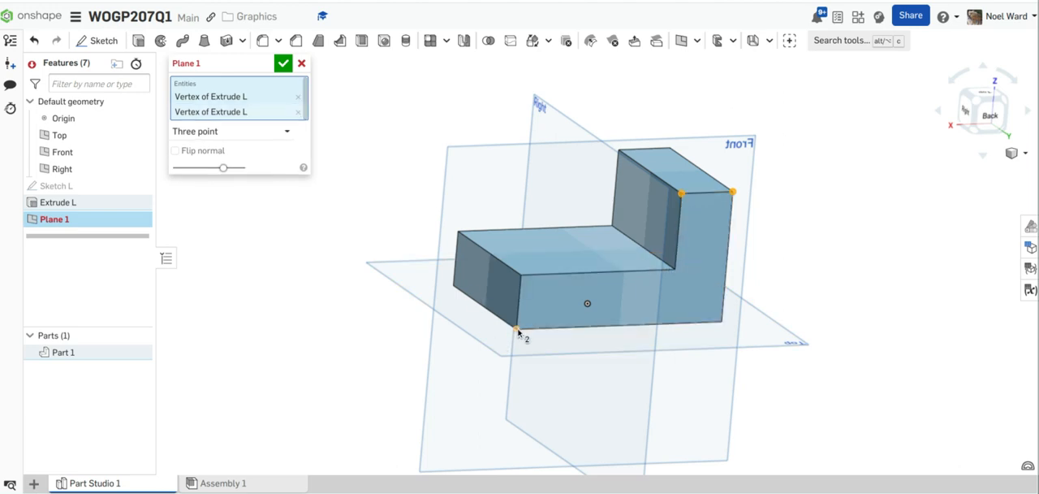
click(517, 330)
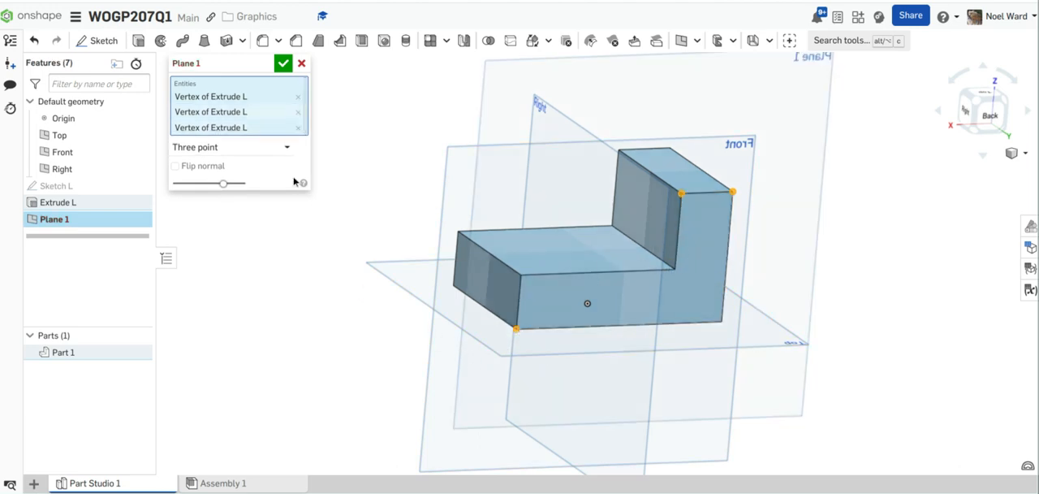
click(175, 166)
right_drag(408, 266, 501, 282)
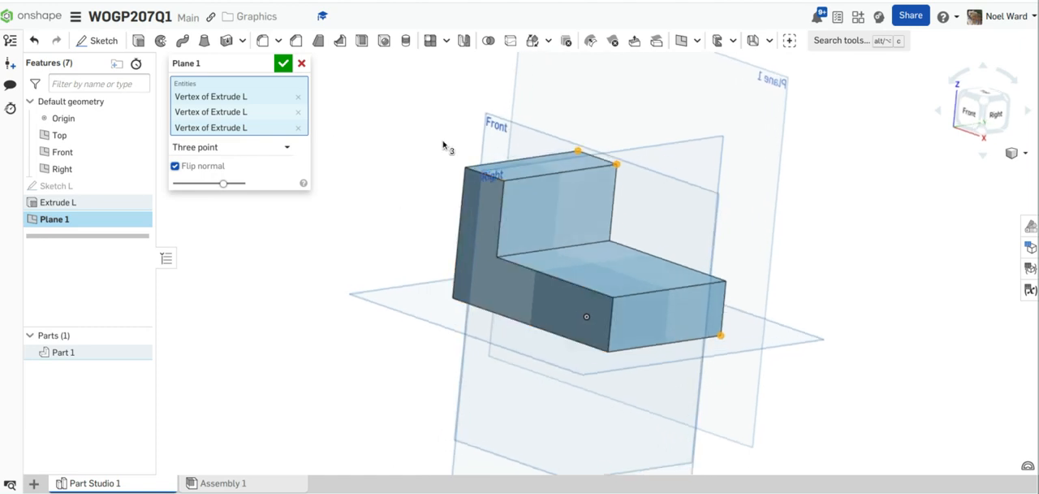
right_drag(443, 144, 714, 220)
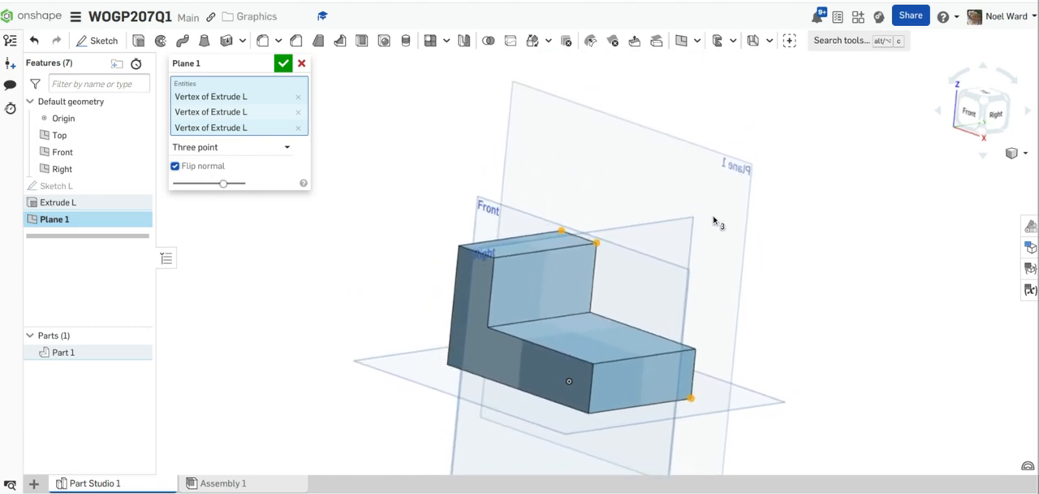
click(301, 64)
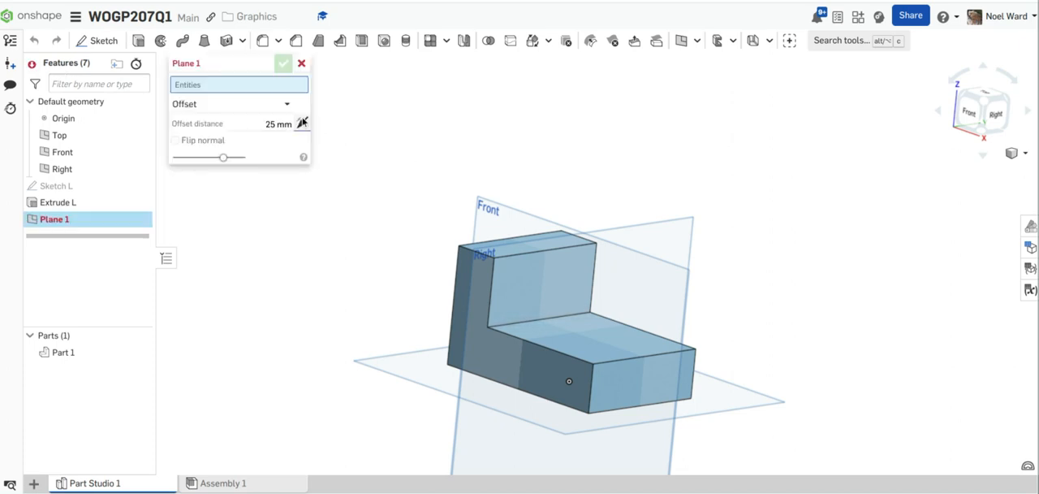
Step: Create a reference plane offset 0 mm from the back face of the L-block
click(286, 105)
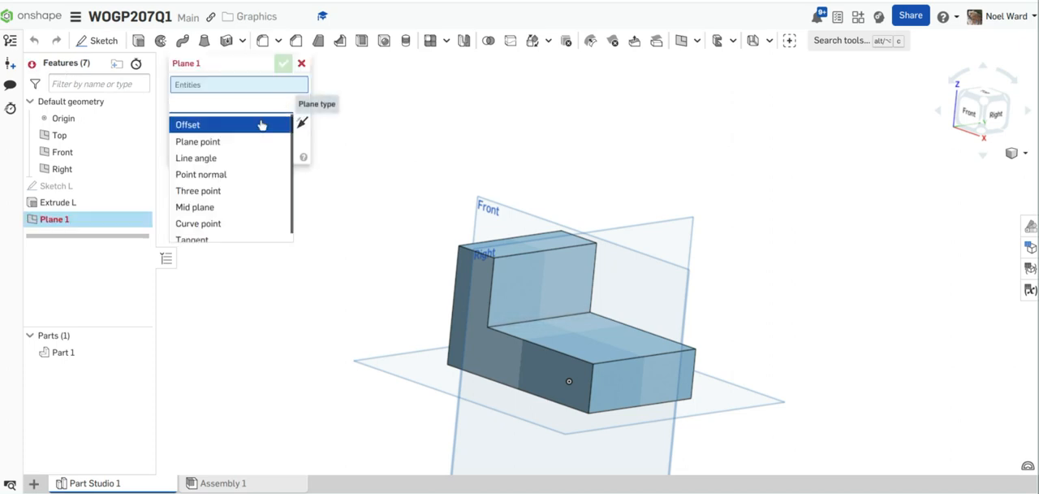
click(432, 106)
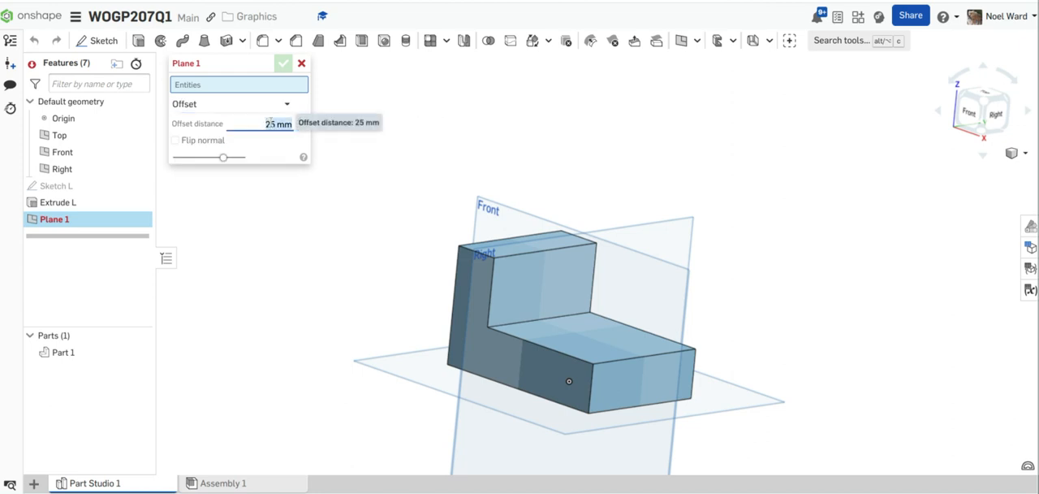
text(0)
right_drag(804, 170, 751, 227)
click(649, 329)
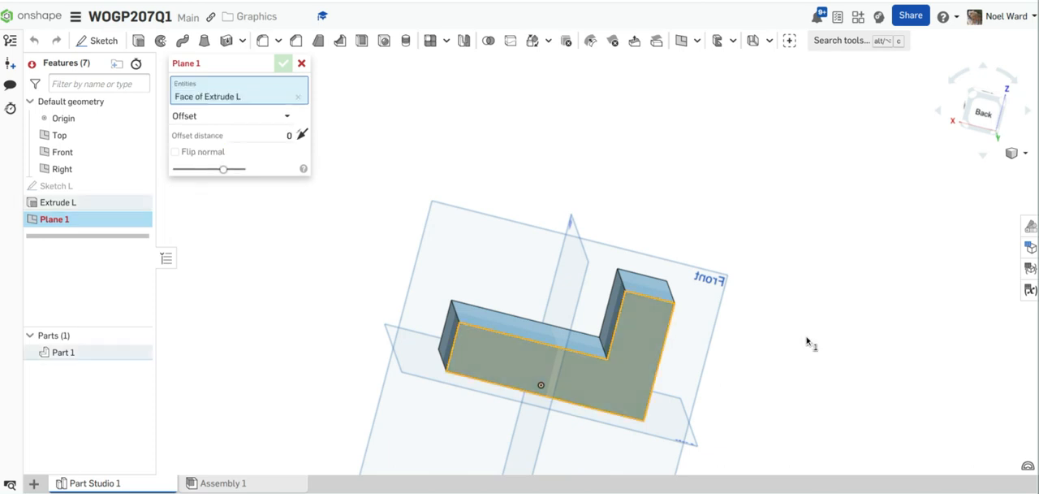
right_drag(807, 342, 828, 209)
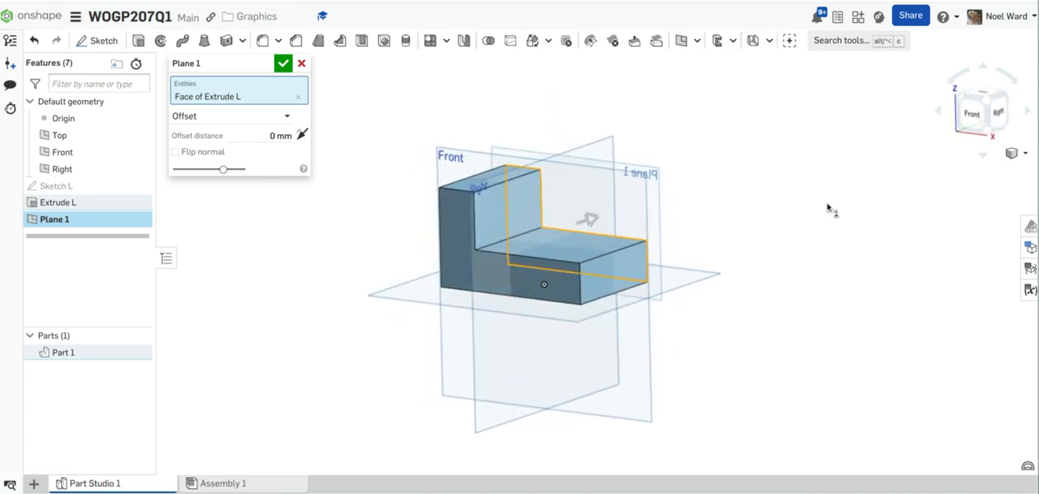
click(283, 65)
Step: Start a new sketch on Plane 1 and view it straight from the front
mouse_move(343, 185)
right_down()
mouse_move(342, 170)
mouse_move(351, 179)
right_up()
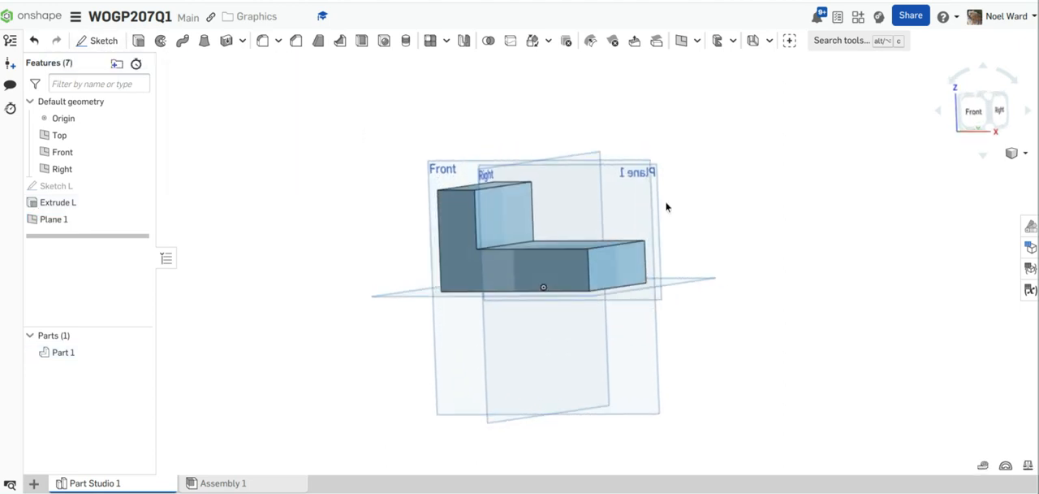
right_drag(683, 218, 682, 229)
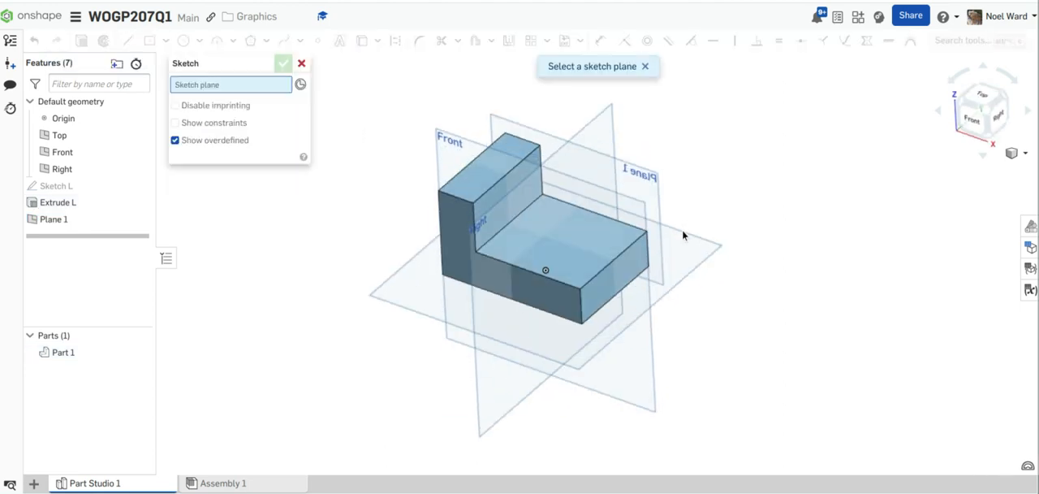
click(634, 177)
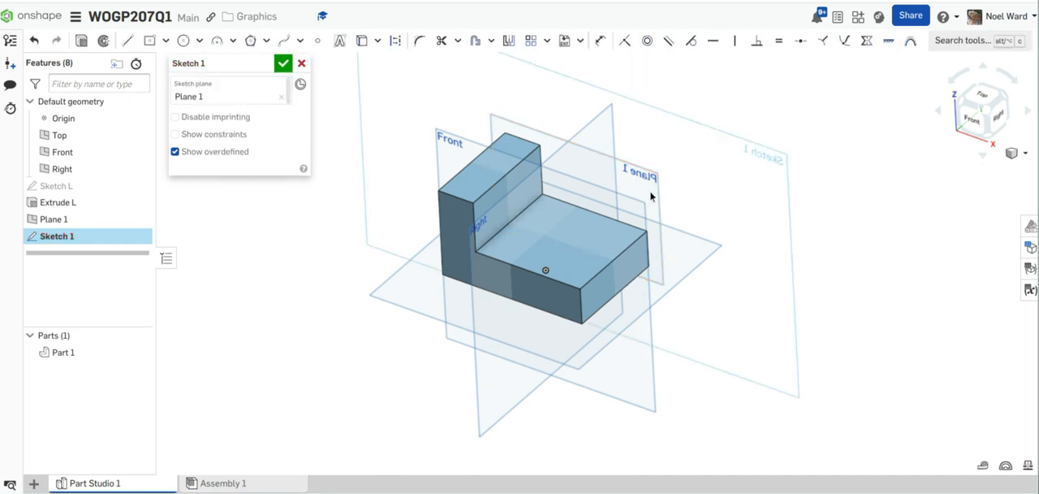
key(shift+1)
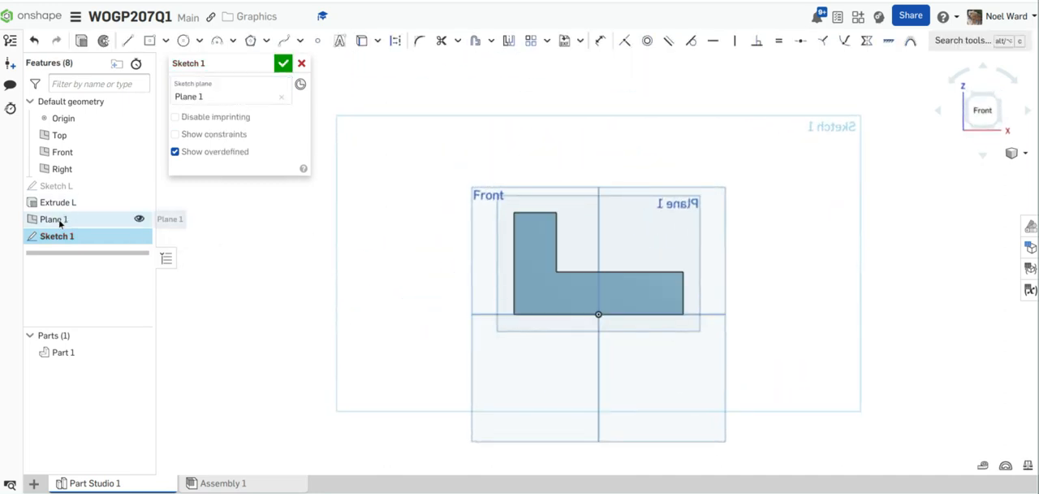
scroll(654, 246, up, 3)
scroll(646, 248, up, 2)
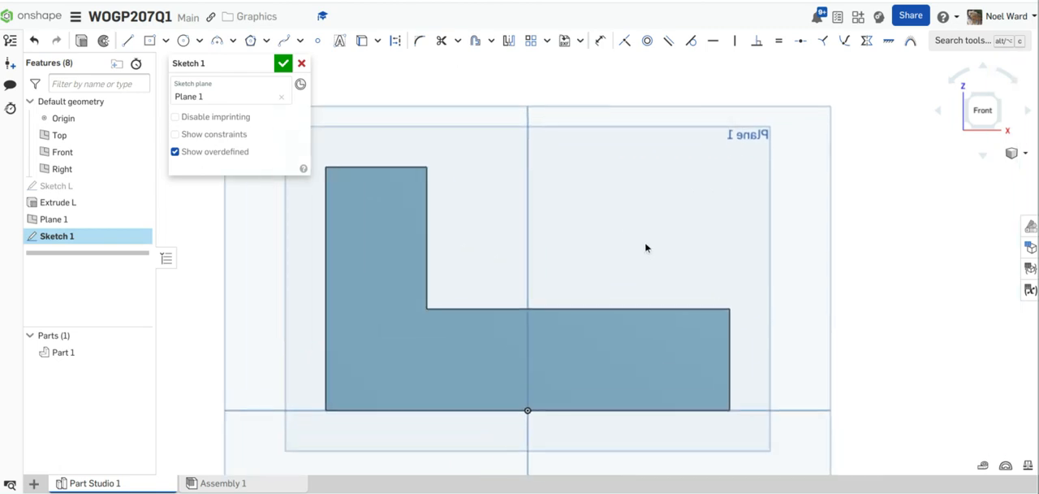
Step: Project the upright's inner vertical edge and the base's upper horizontal edge into the sketch
click(363, 43)
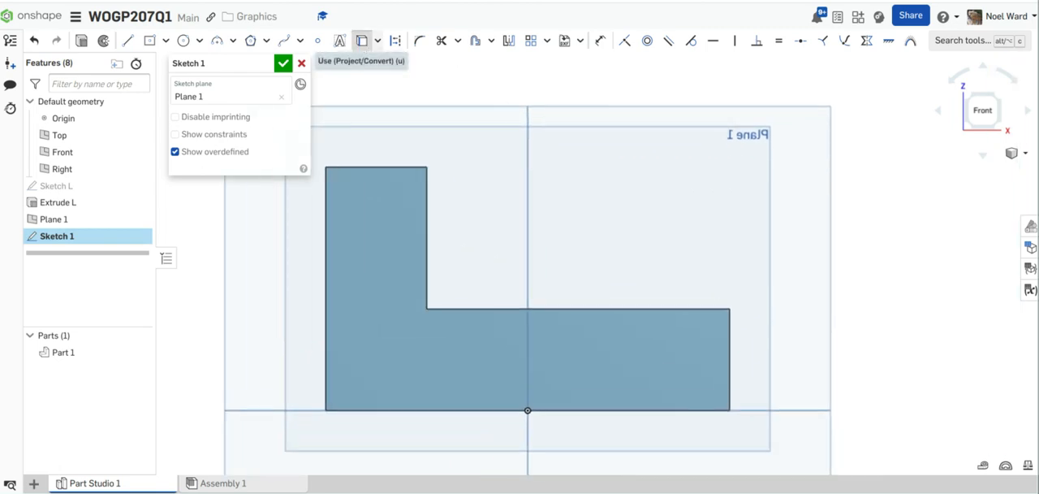
click(424, 212)
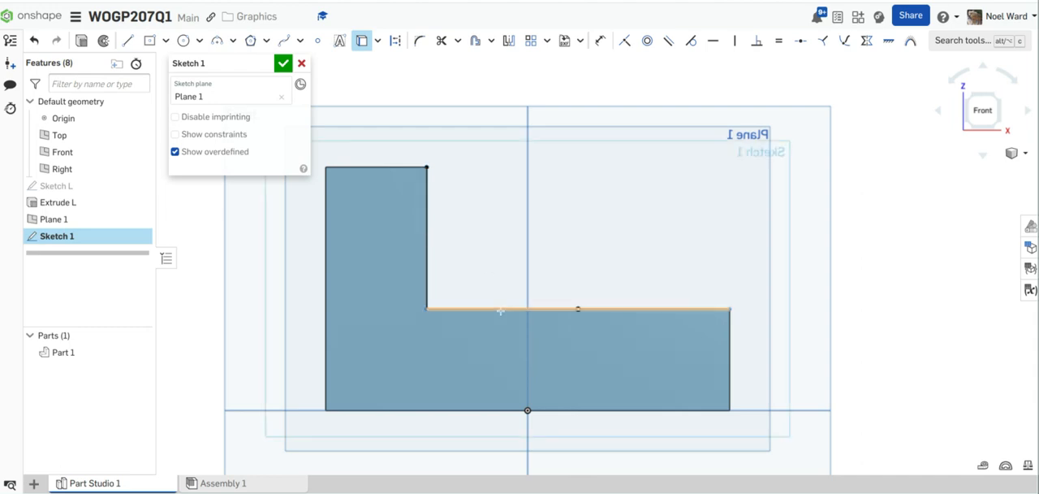
click(577, 309)
Step: Close the triangular profile with a line from the upright's top back corner to the base's outer upper back corner
key(shift+7)
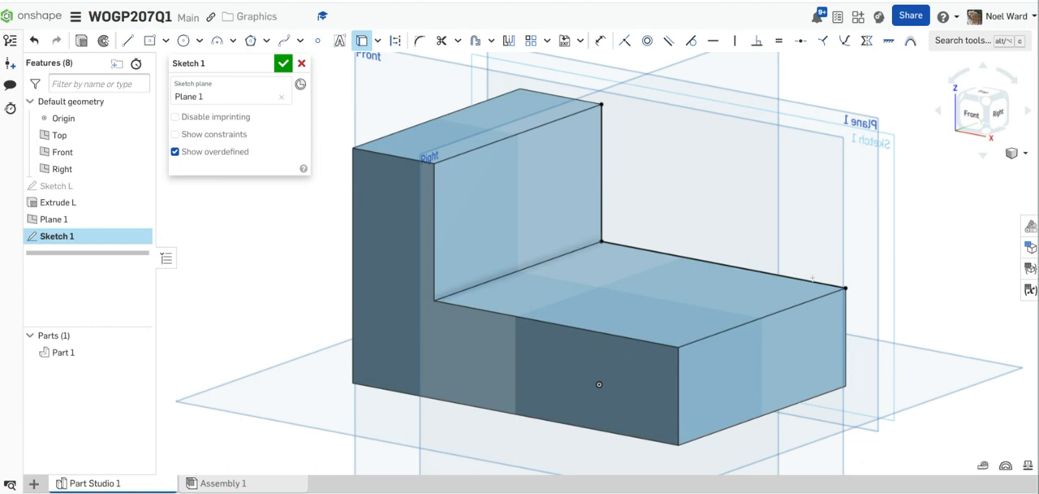
click(128, 40)
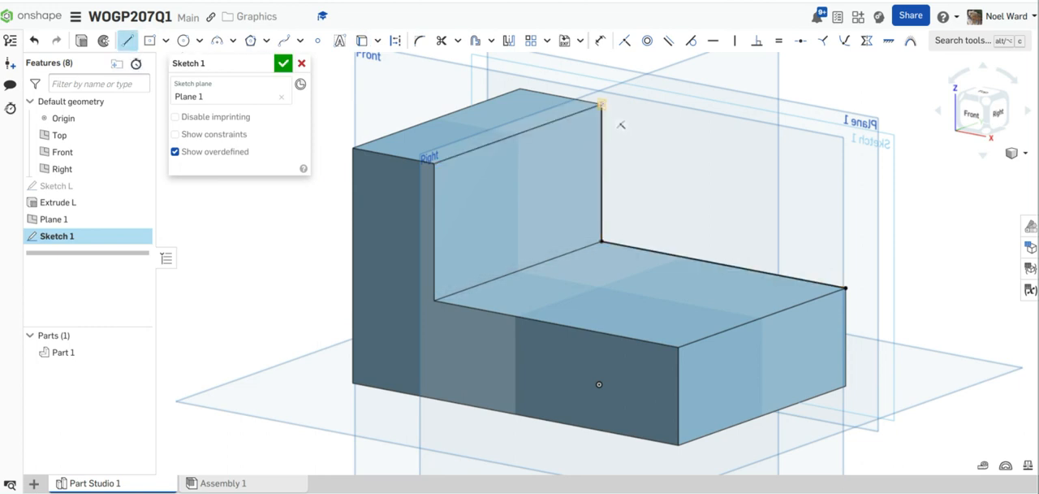
click(601, 104)
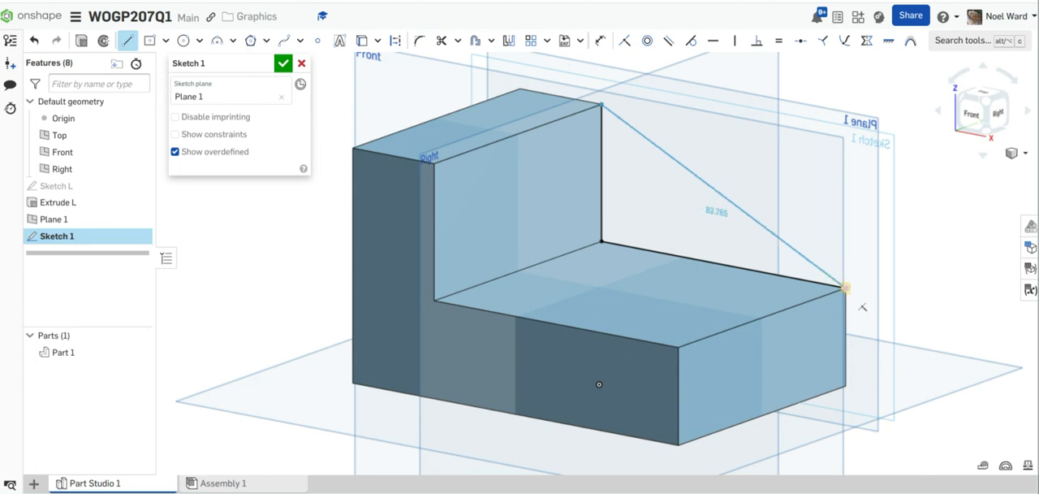
click(844, 287)
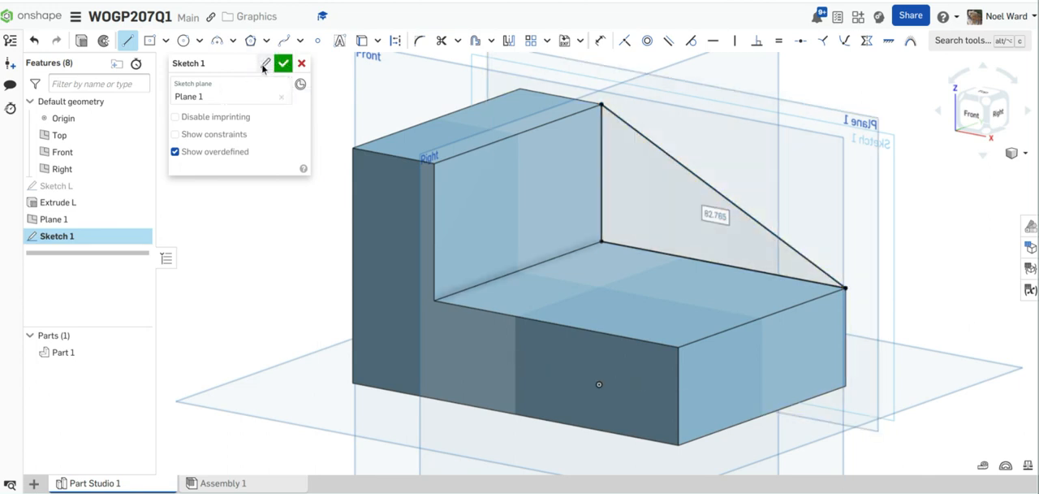
Step: Rename the sketch as Sketch Slope and finish it
click(263, 68)
click(222, 64)
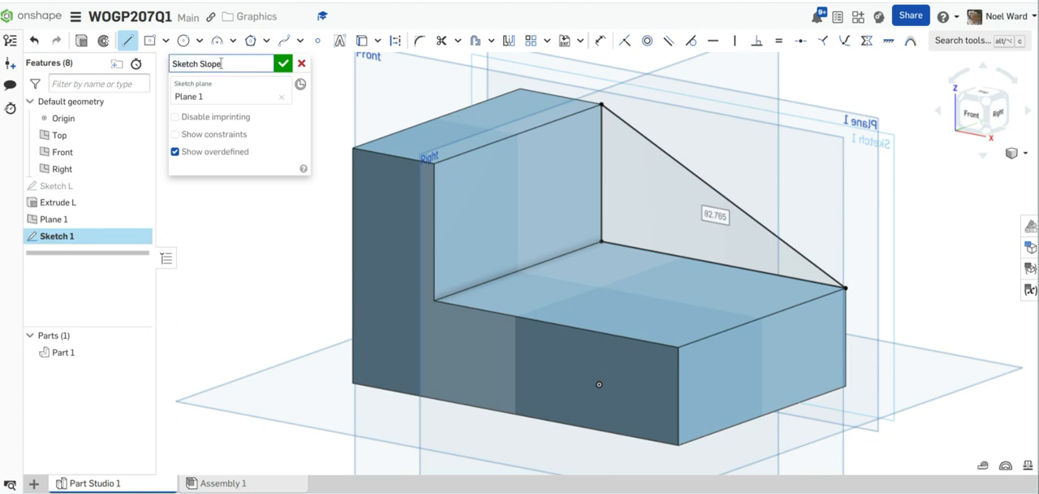
click(281, 66)
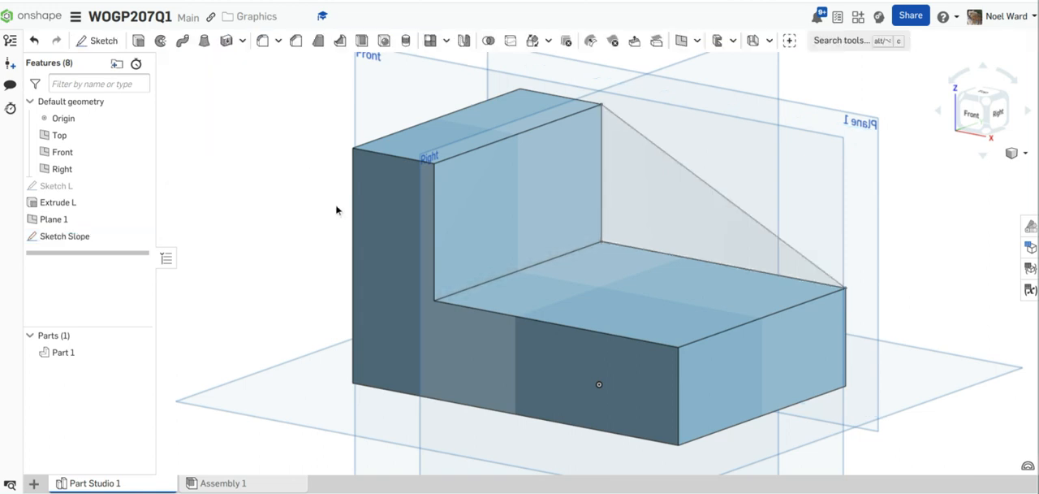
Step: Start a solid extrusion of the triangular Sketch Slope region and name it Extrude Slope
scroll(371, 190, down, 3)
right_drag(355, 171, 534, 122)
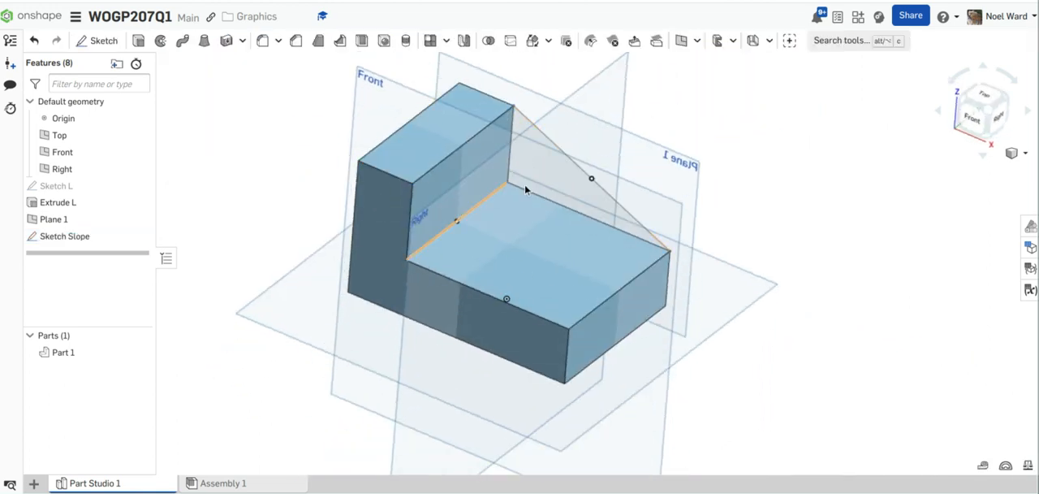
scroll(706, 234, up, 1)
scroll(705, 230, up, 1)
mouse_move(679, 228)
right_down()
mouse_move(684, 211)
mouse_move(675, 215)
right_up()
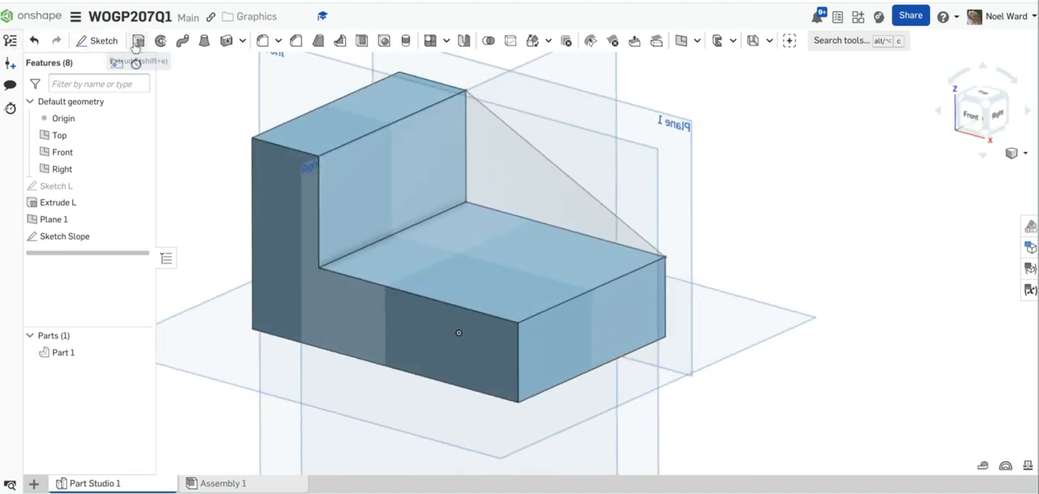
key(shift+e)
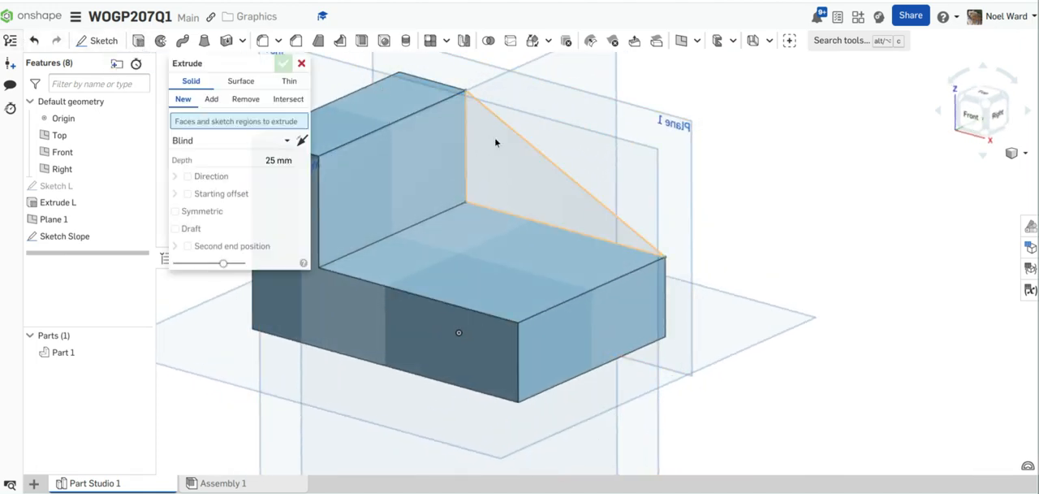
click(494, 137)
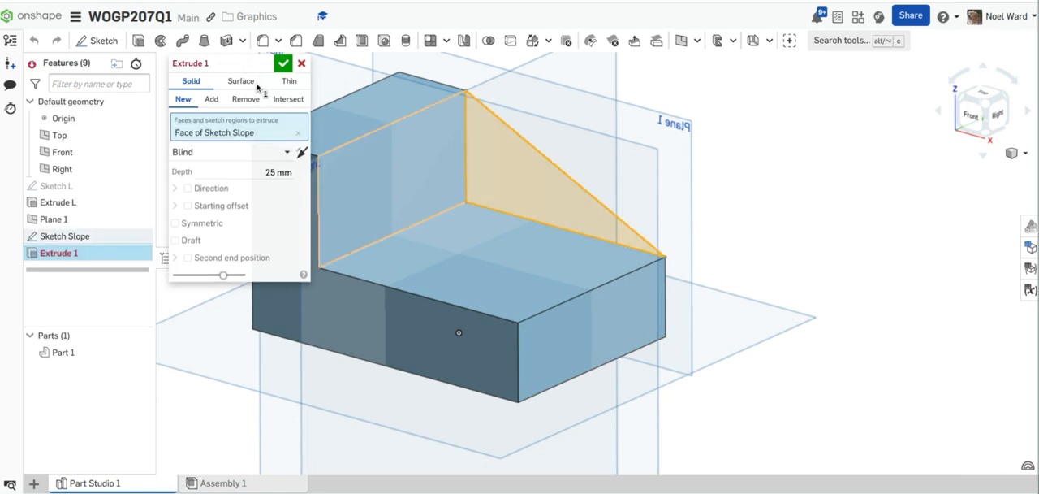
click(266, 65)
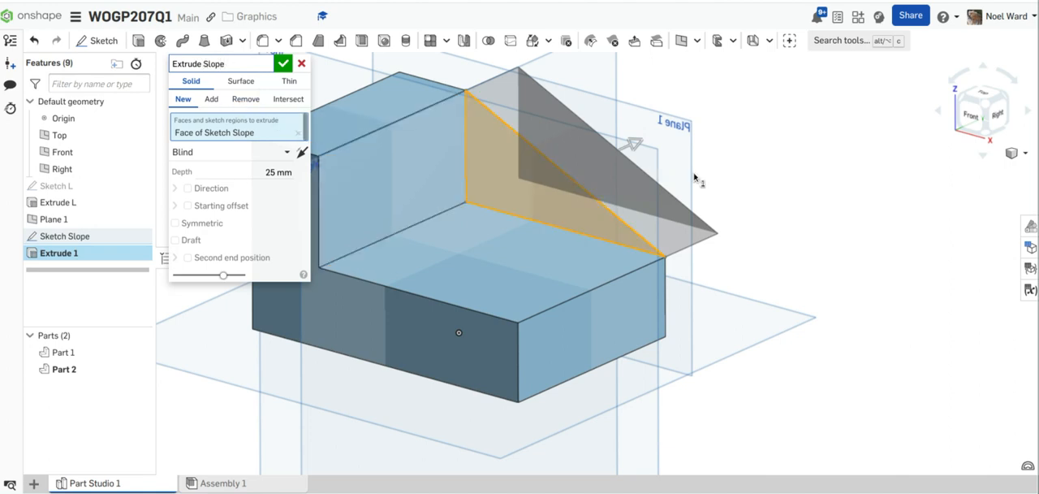
mouse_move(695, 174)
right_down()
mouse_move(678, 193)
mouse_move(688, 176)
right_up()
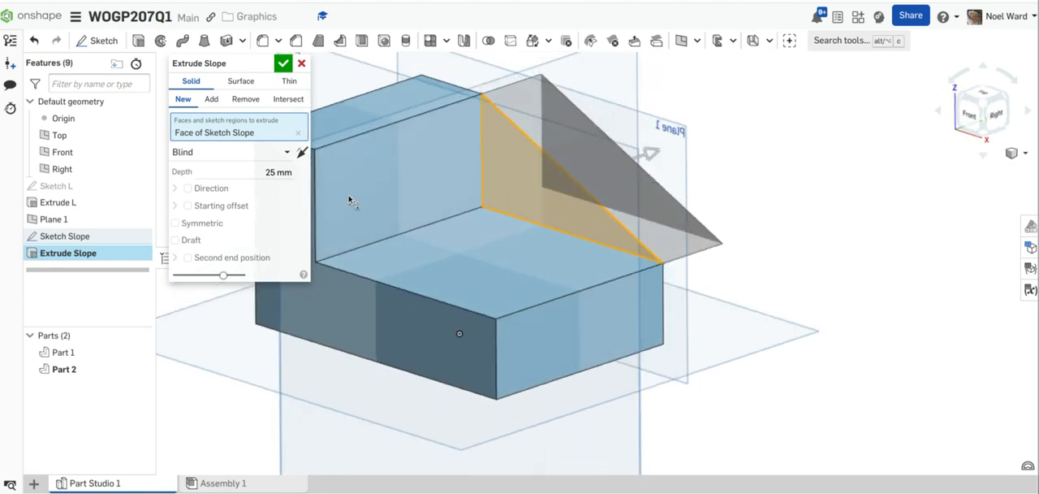
Step: Reverse the extrusion toward the block, set its depth to 30 mm and add it to Part 1
click(301, 154)
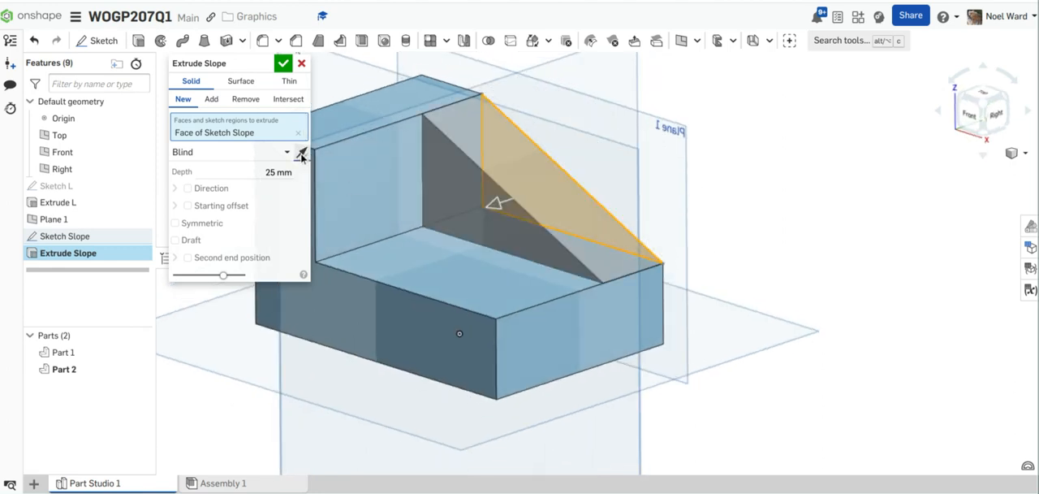
click(279, 172)
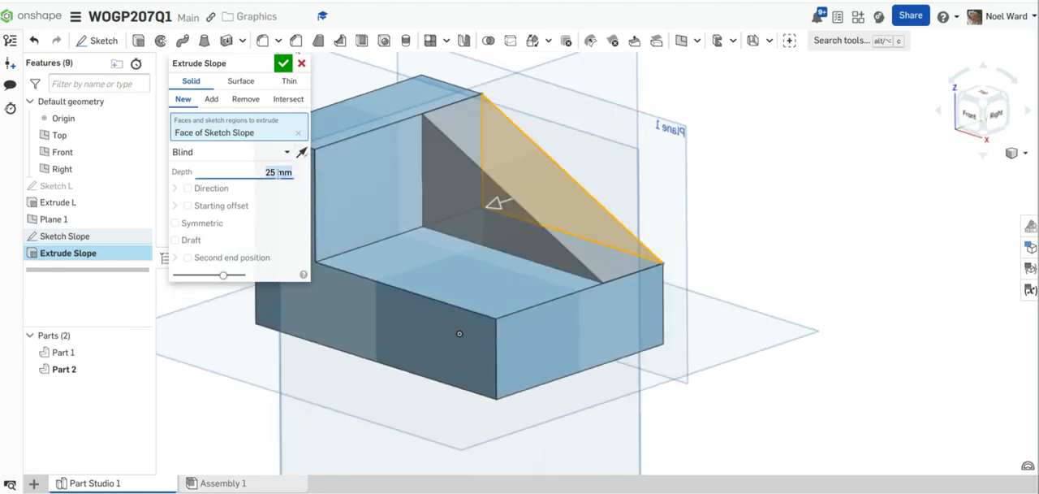
text(30)
key(Return)
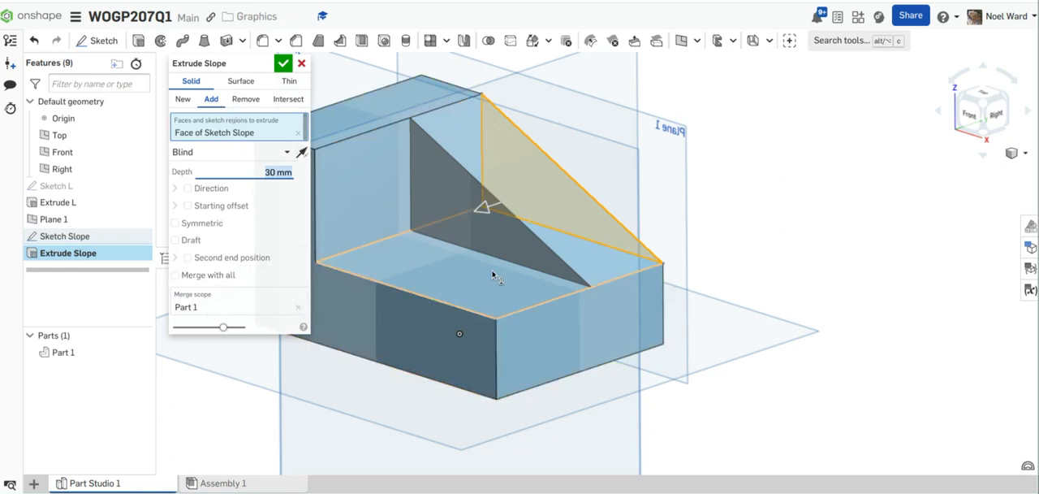
click(283, 63)
Step: Create a drawing with no views from Drawing Template.dwt in the Basic Drawing Template A3 document
scroll(345, 229, down, 3)
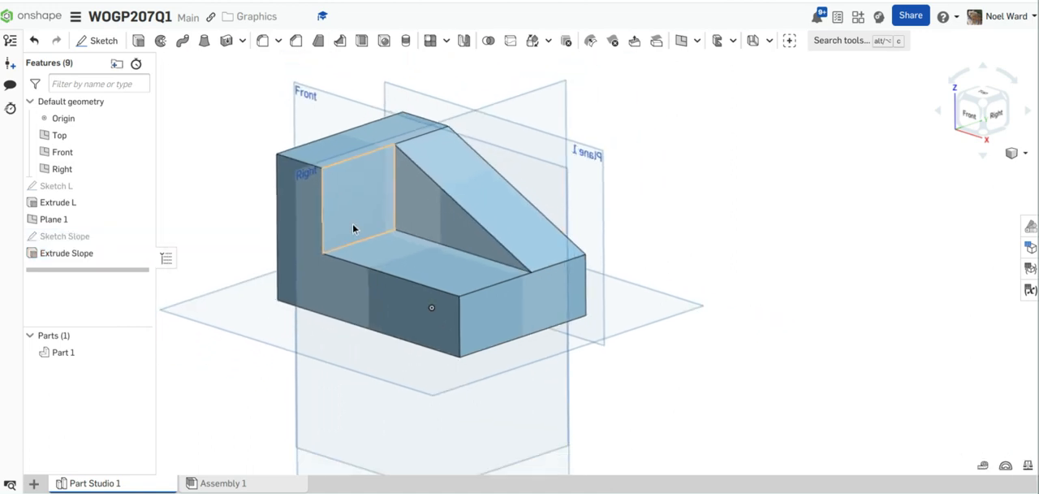
right_drag(352, 225, 362, 242)
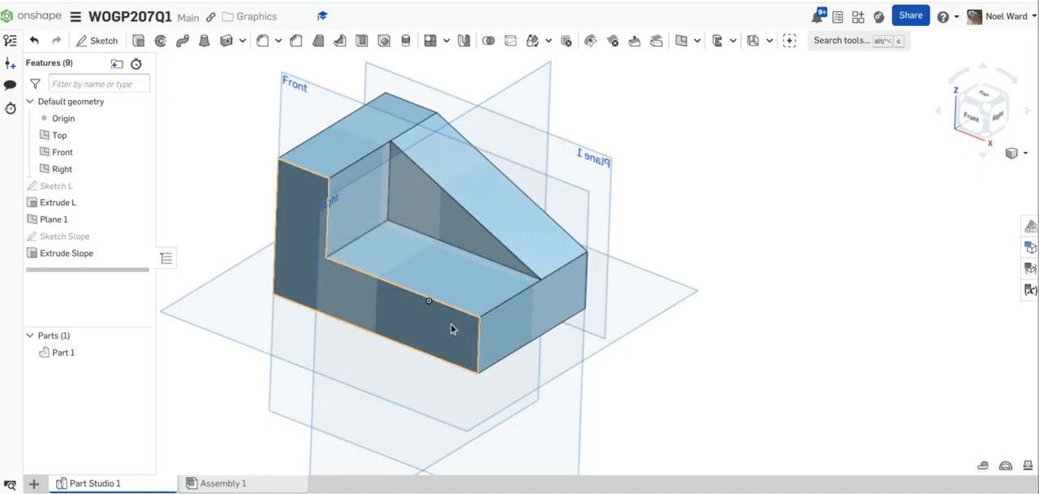
click(34, 483)
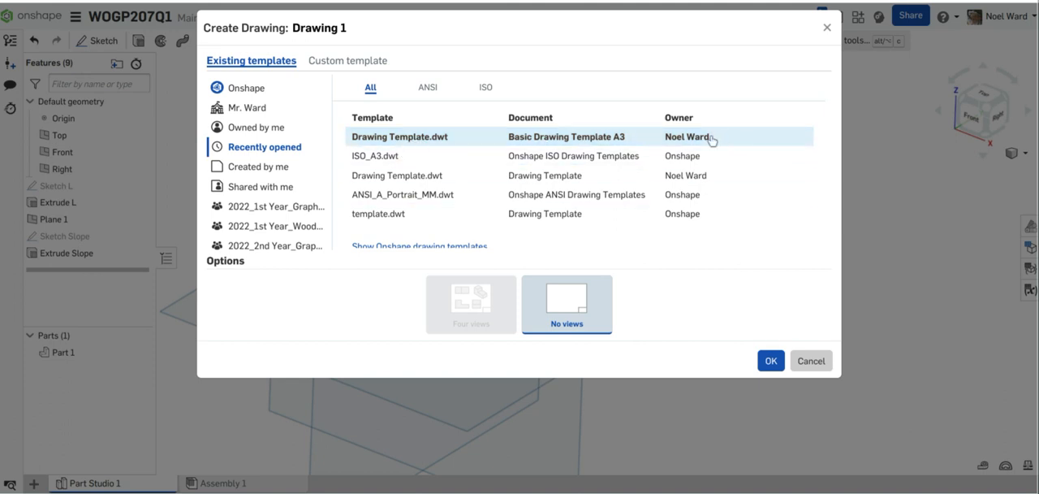
click(772, 363)
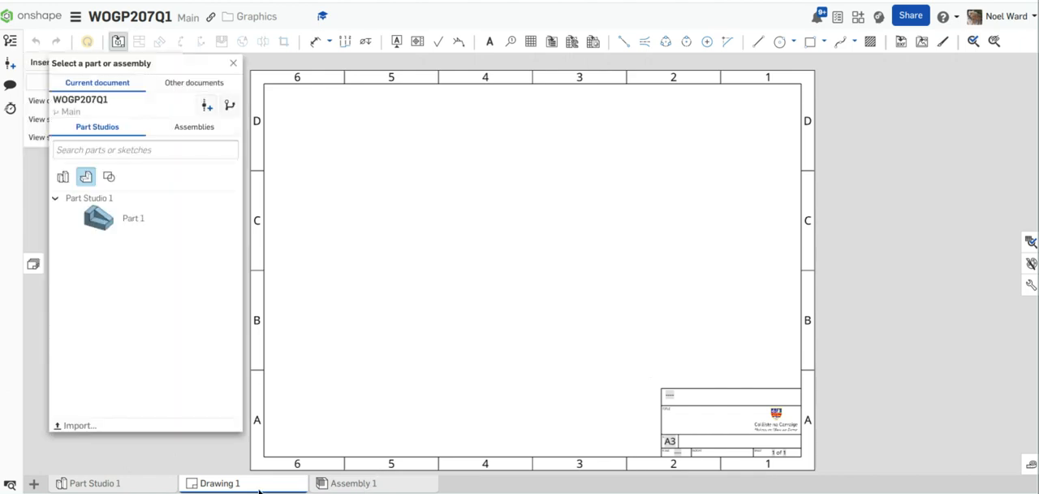
Step: Return to Part Studio 1 and rename Part 1 as Isometric 1
mouse_move(217, 489)
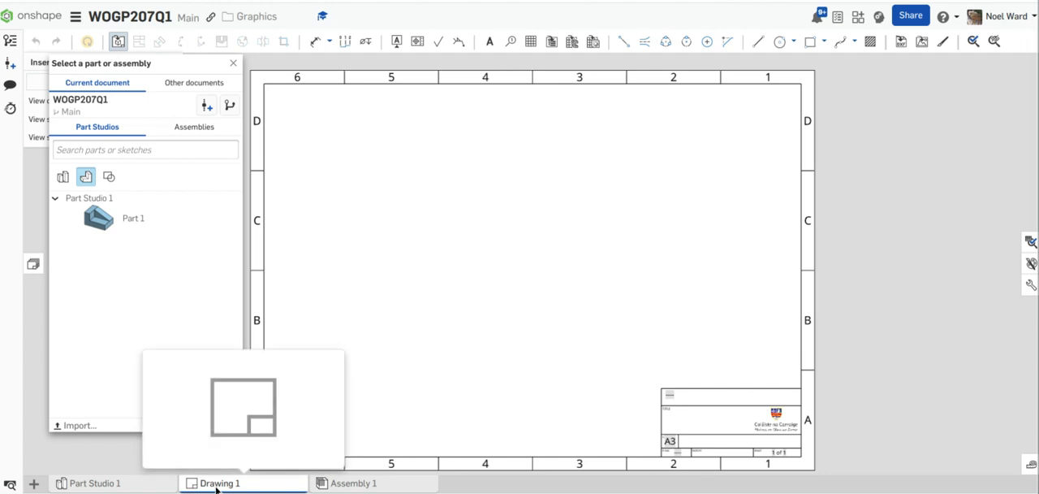
click(120, 487)
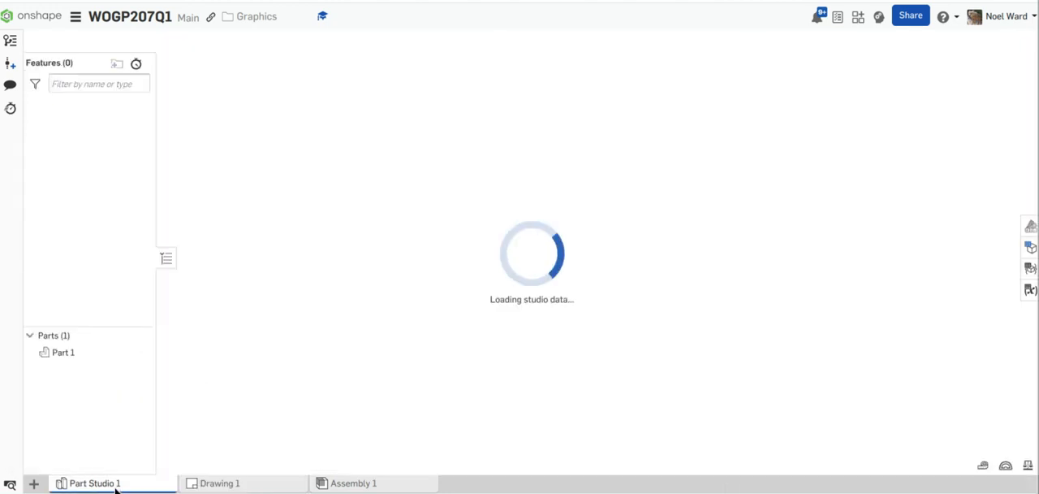
click(76, 357)
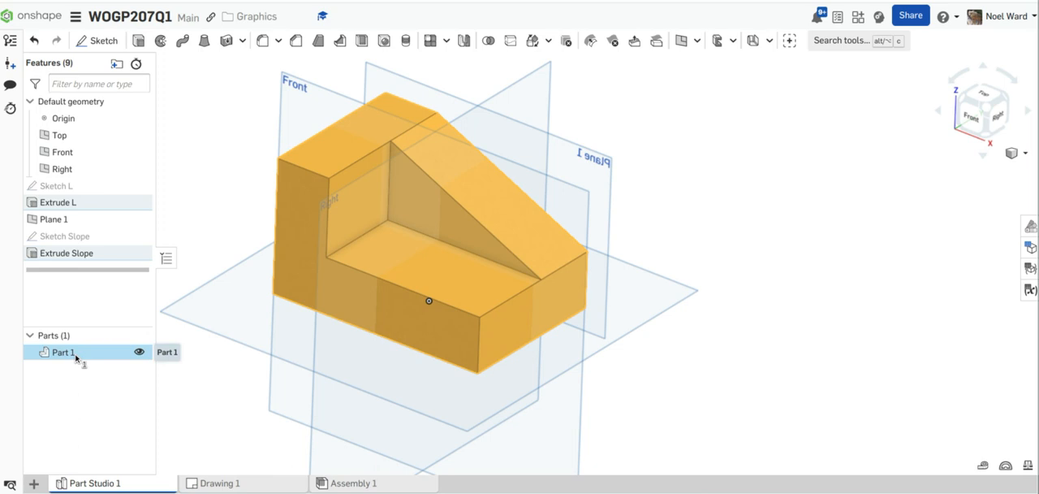
right_click(77, 357)
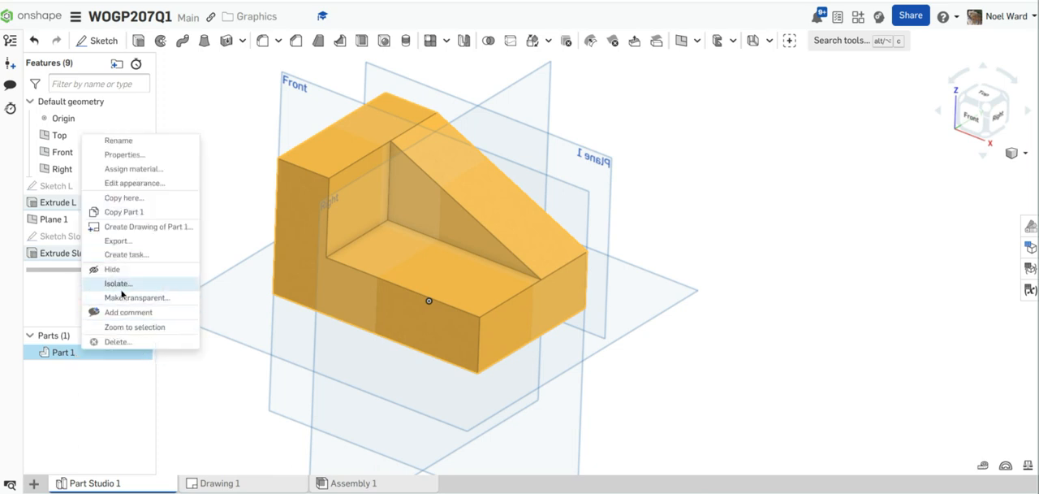
click(122, 141)
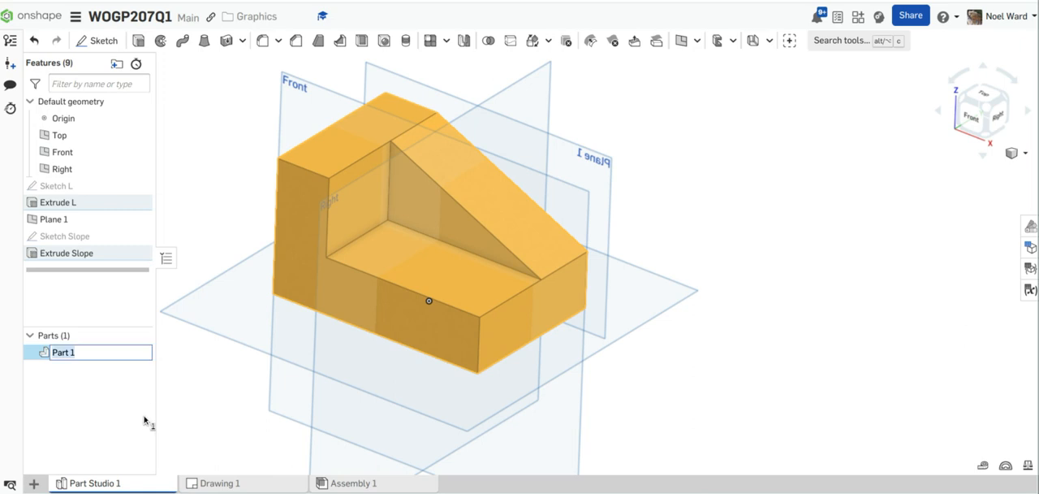
text(Isometric m1)
key(Return)
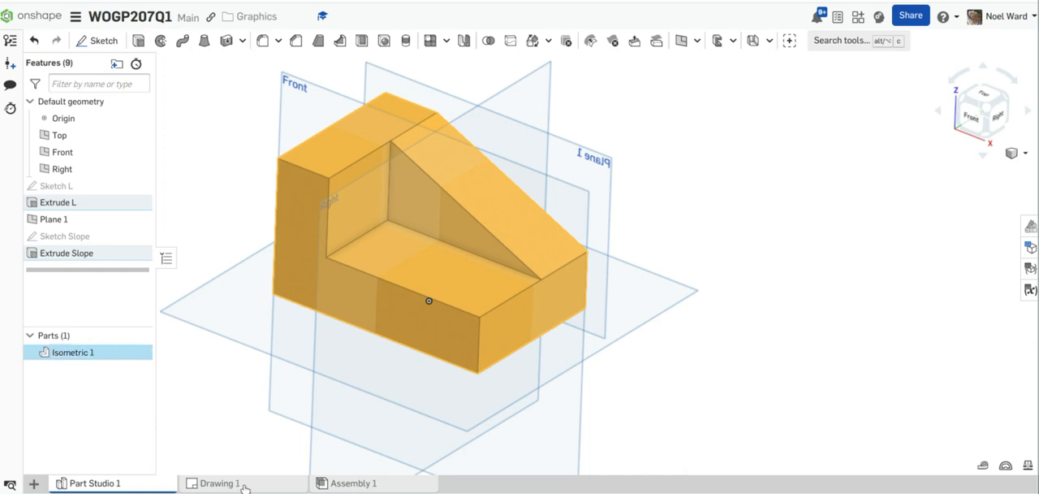
Step: Insert a front view of Isometric 1 at 1:1 near the top centre of the Drawing 1 sheet
click(244, 484)
click(374, 483)
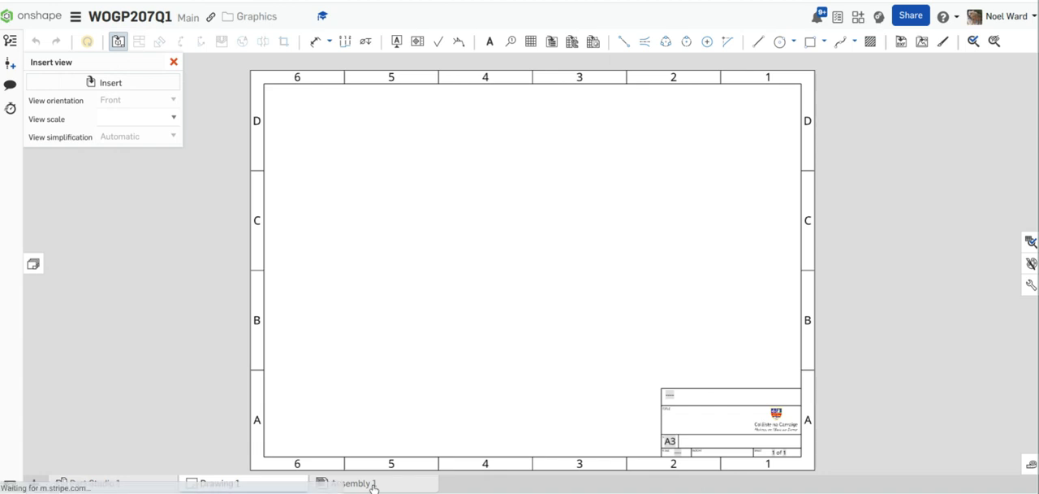
click(234, 485)
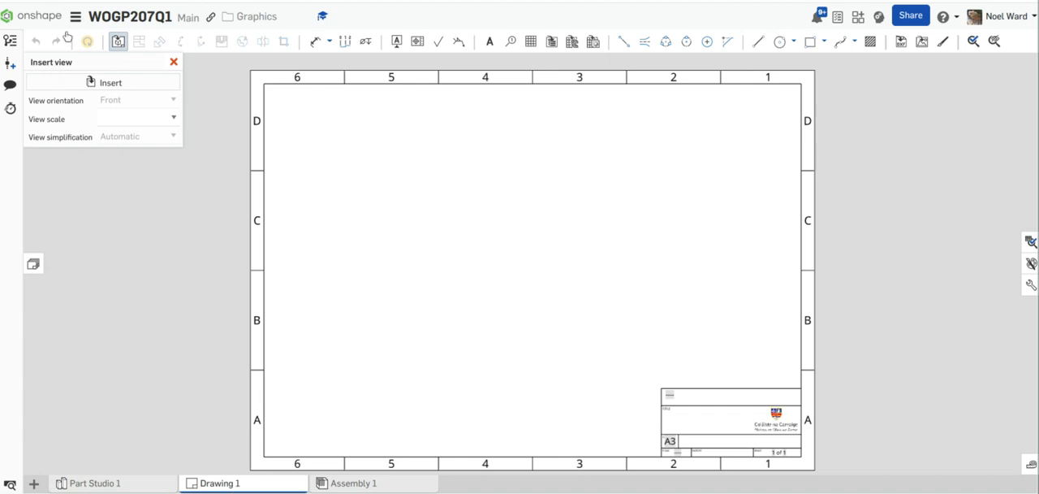
click(110, 85)
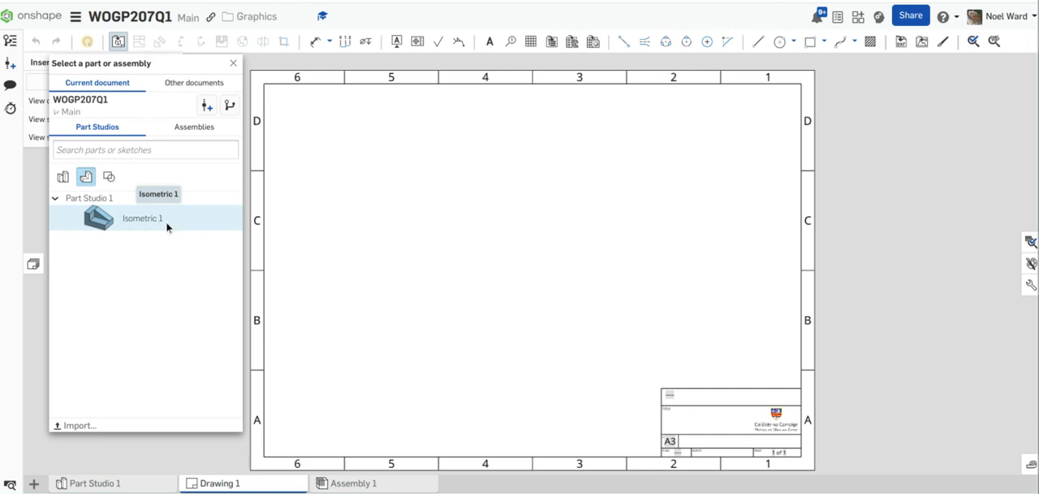
click(168, 227)
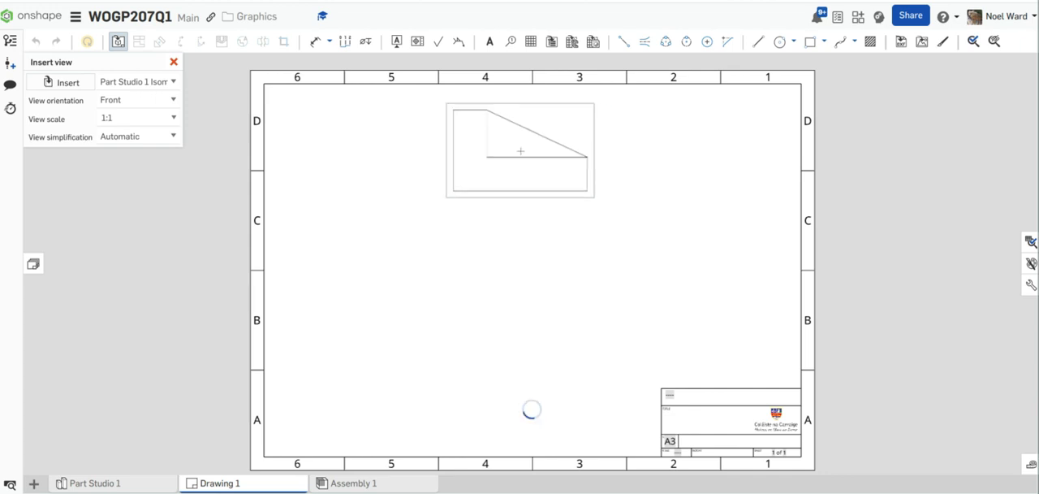
click(520, 152)
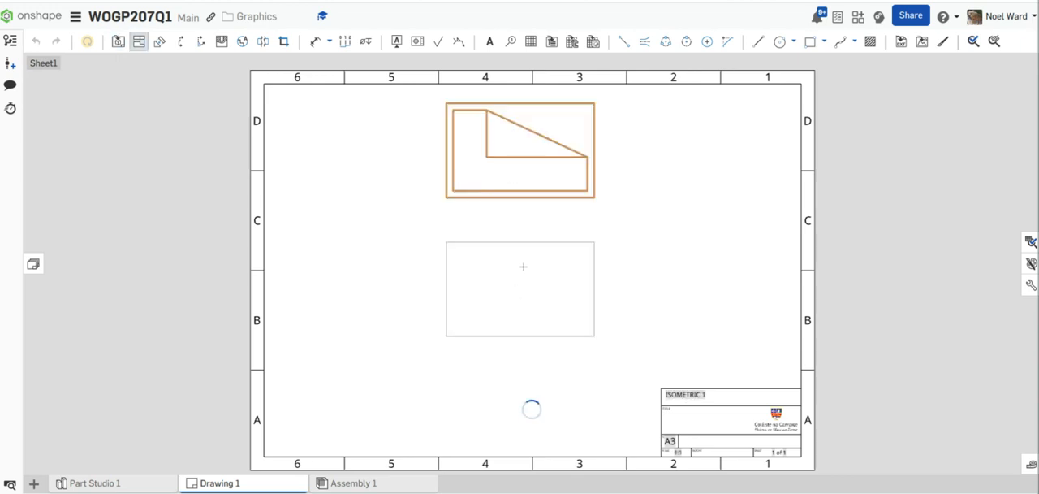
Step: Project a plan view below and an end view left of the front view, and move the plan view slightly down and left
click(520, 260)
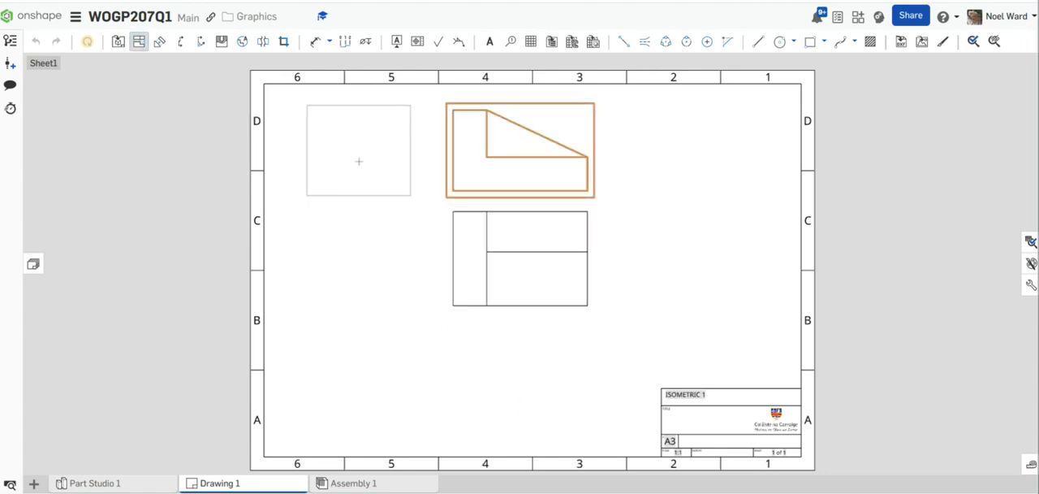
click(359, 161)
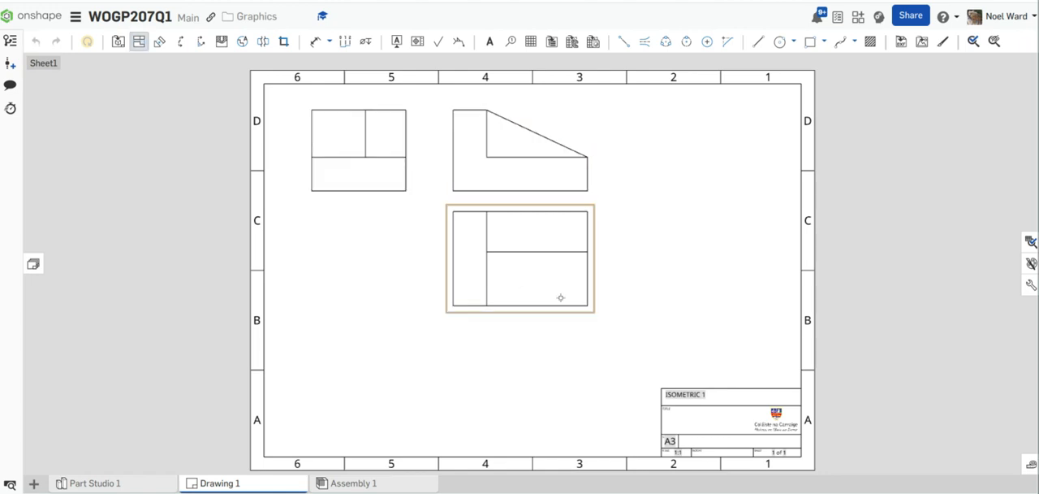
key(Escape)
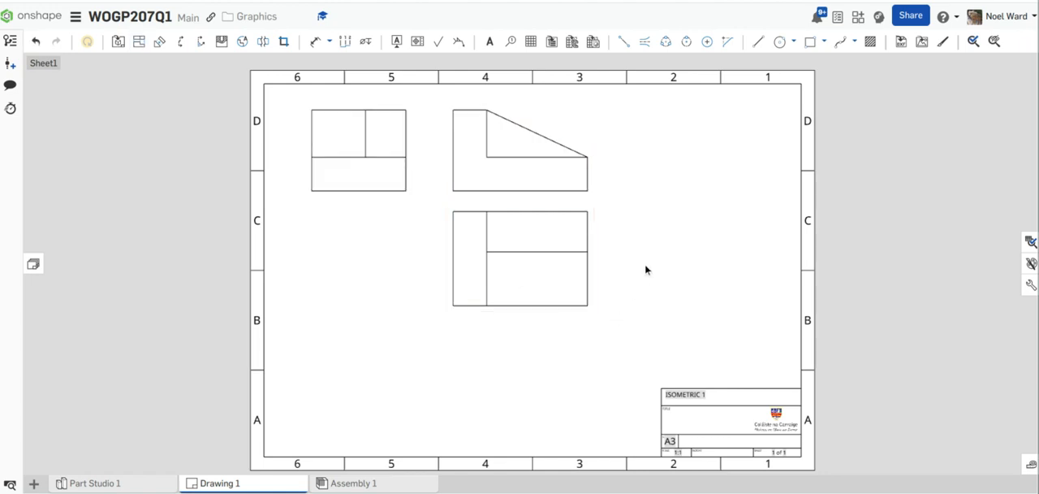
middle_drag(645, 268, 642, 283)
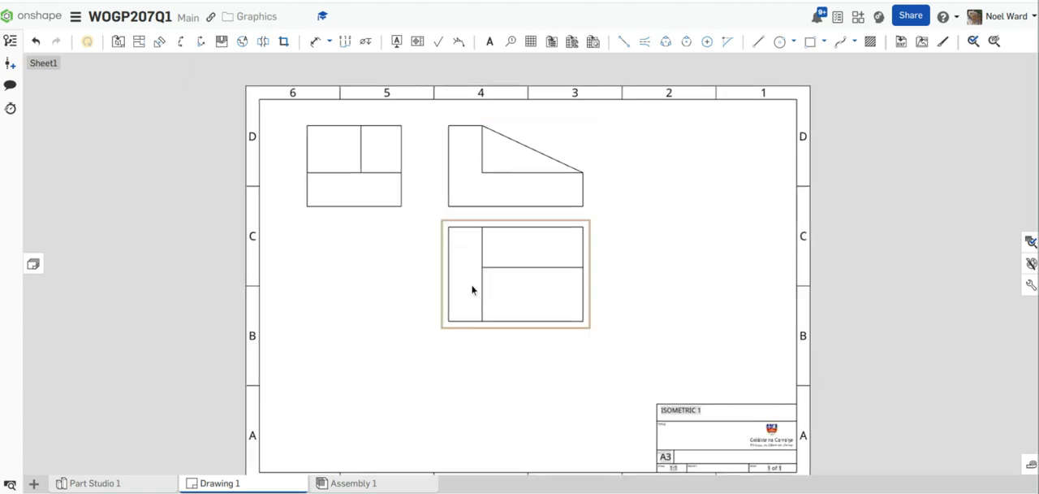
mouse_move(471, 286)
mouse_down()
mouse_move(458, 305)
mouse_move(466, 322)
mouse_move(462, 295)
mouse_up()
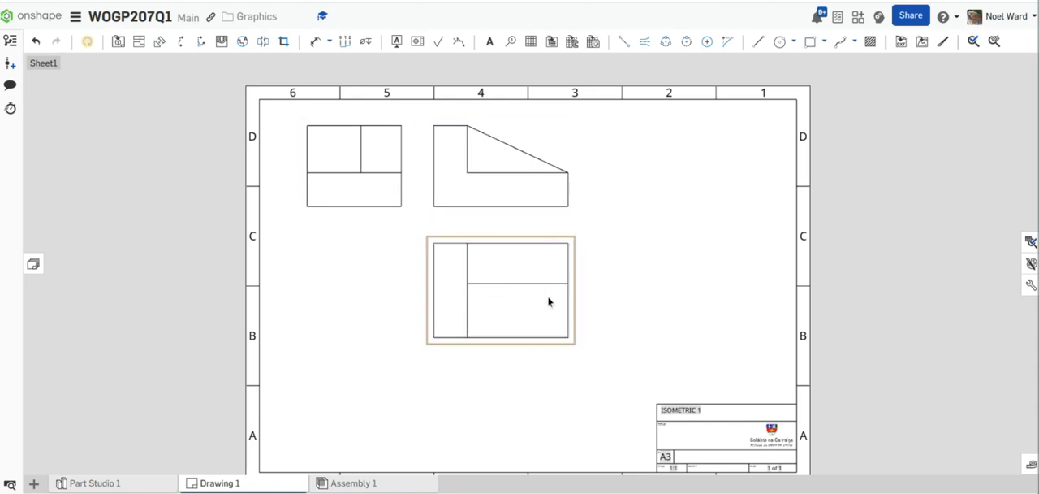
Step: Move the front and end views toward the right side of the sheet and shift the plan view slightly lower
drag(533, 205, 703, 208)
drag(357, 184, 512, 187)
drag(637, 281, 636, 302)
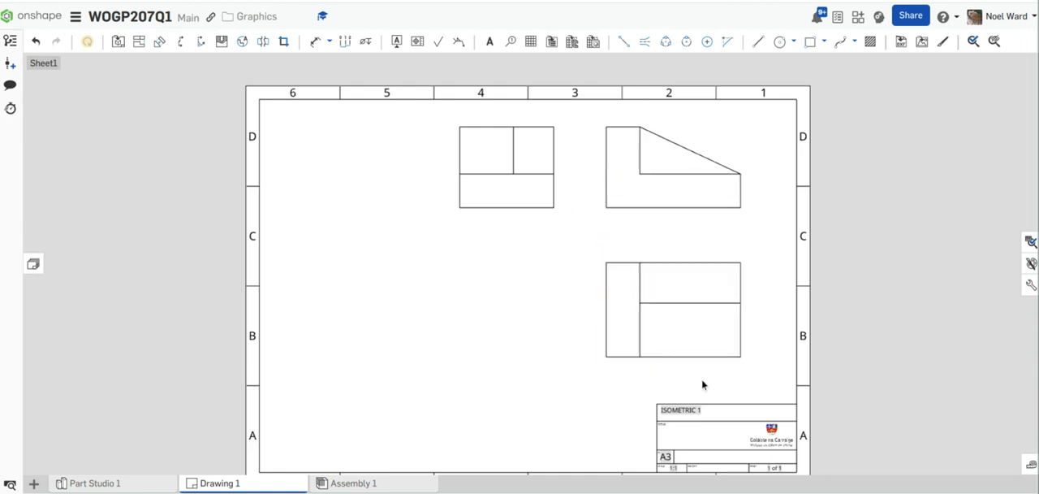
click(118, 43)
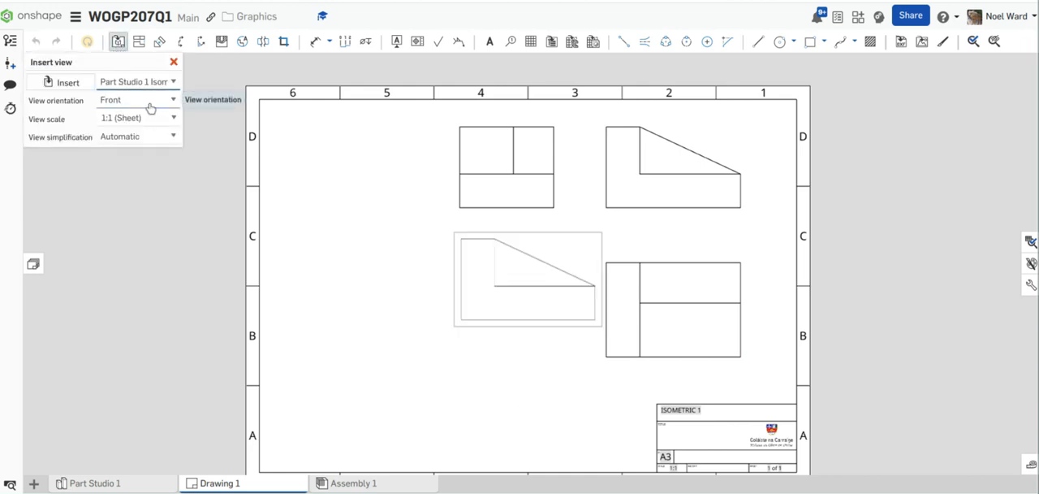
click(173, 101)
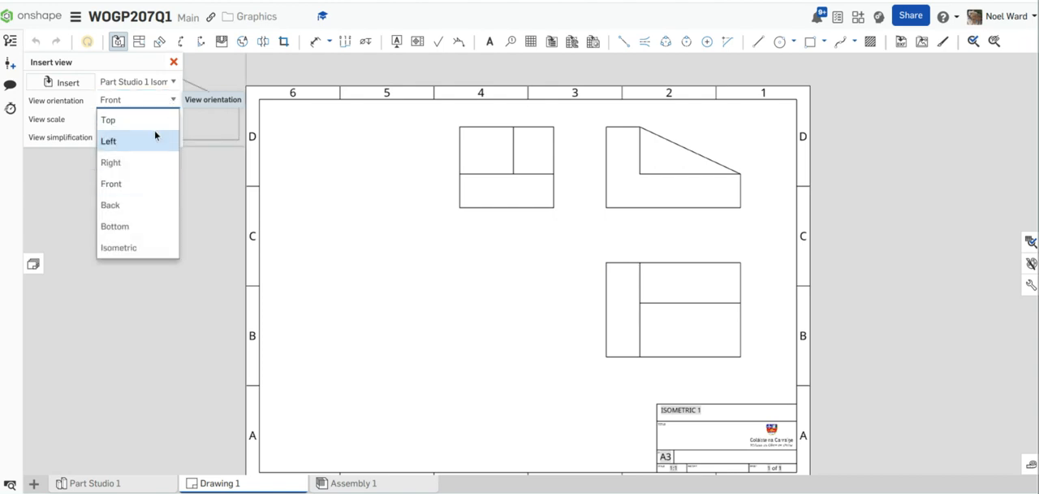
click(139, 249)
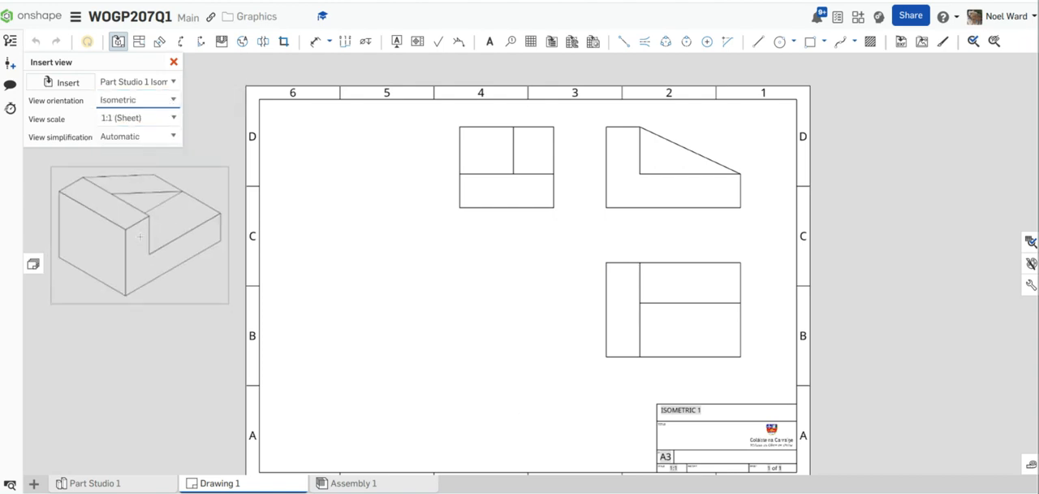
click(172, 100)
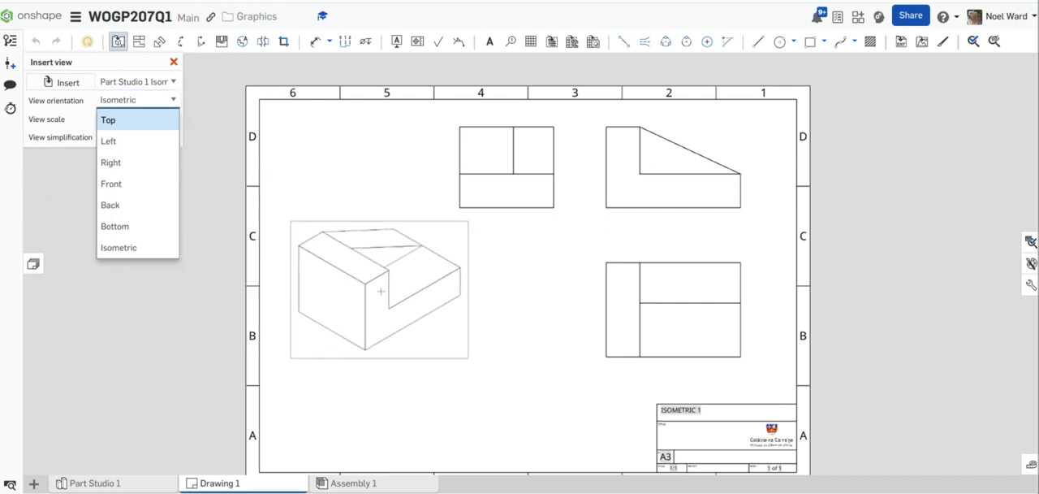
click(174, 63)
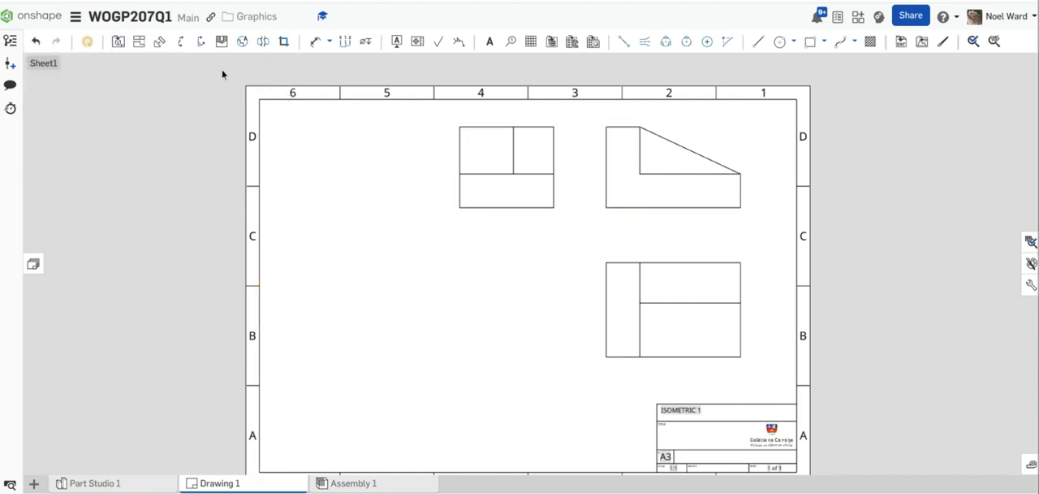
Step: Project an isometric view from the front view and place it in the empty lower-left area of the sheet
click(139, 43)
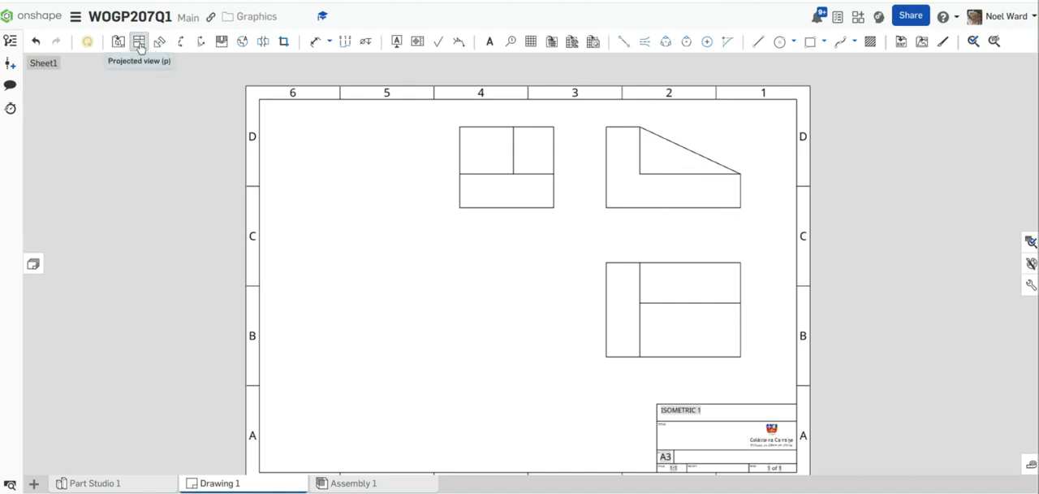
click(630, 173)
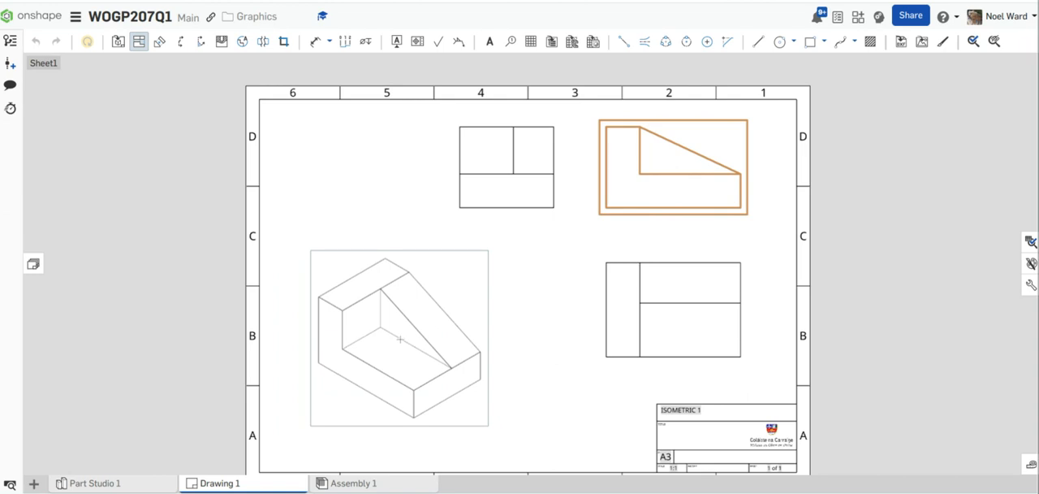
click(427, 311)
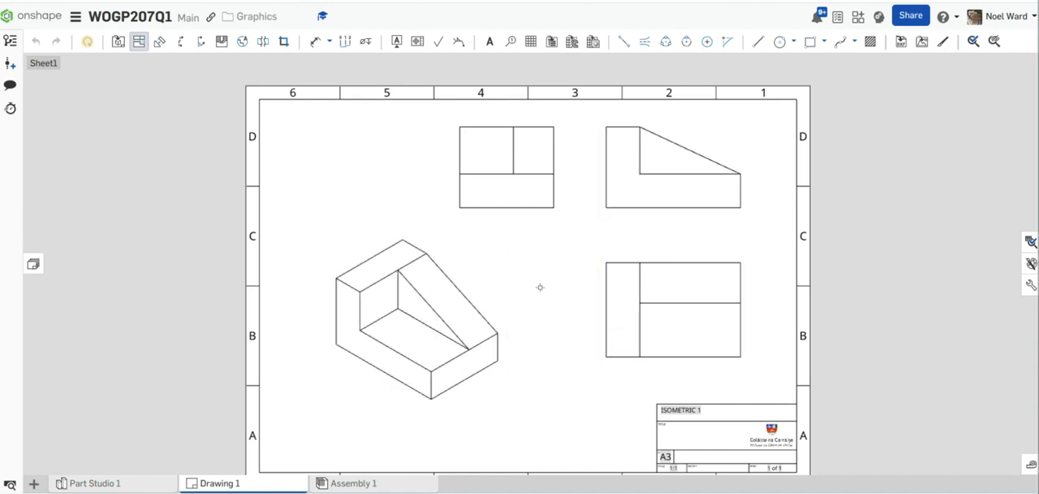
scroll(489, 384, up, 1)
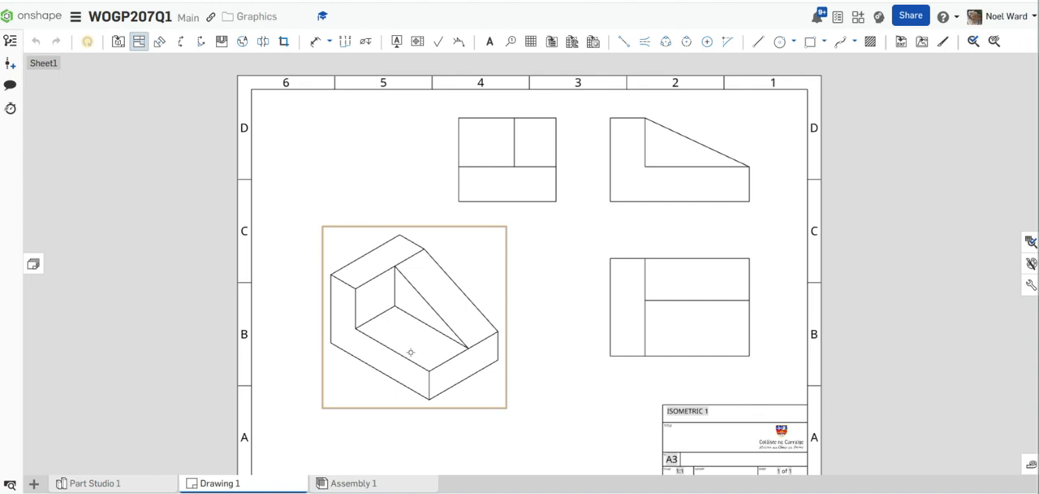
Step: Return to Part Studio 1 and open the appearance settings of Isometric 1
click(140, 487)
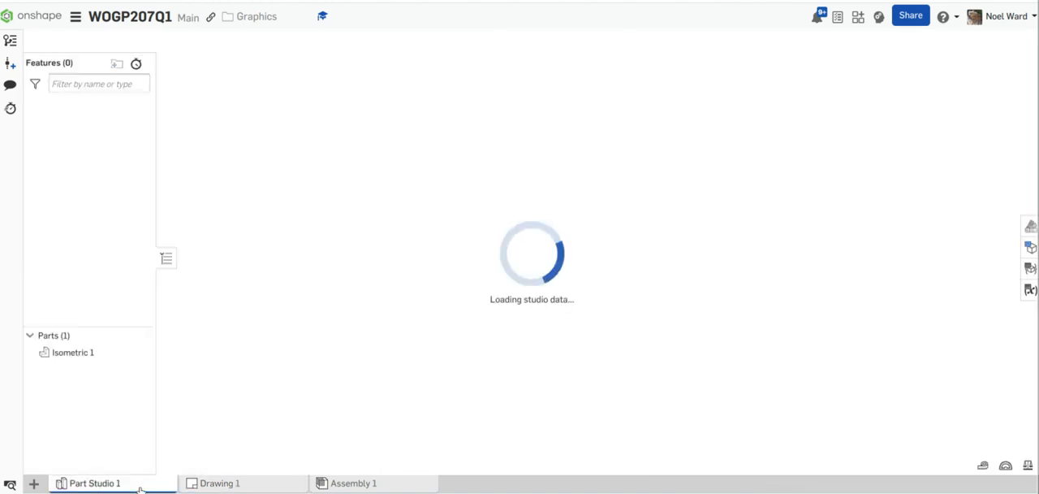
mouse_move(718, 316)
right_down()
mouse_move(707, 310)
mouse_move(718, 313)
right_up()
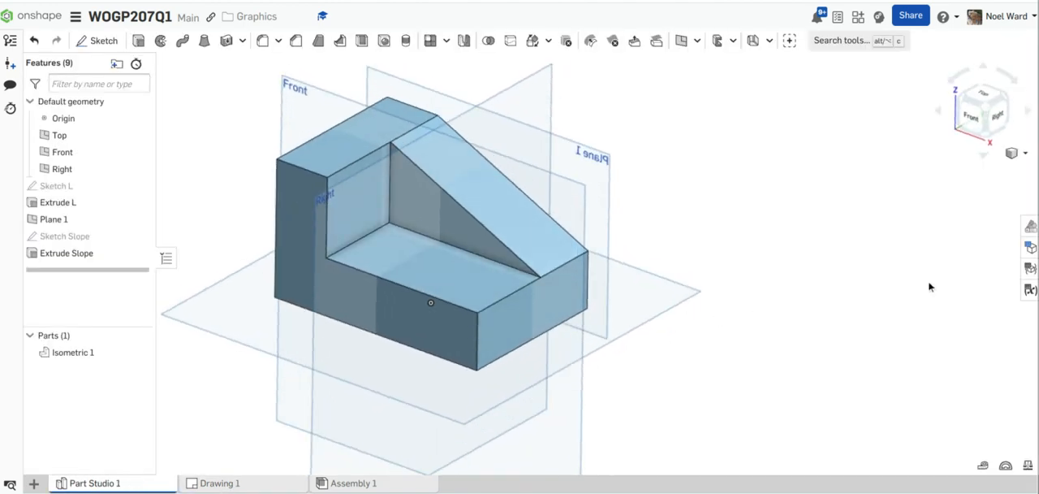
right_drag(560, 322, 578, 300)
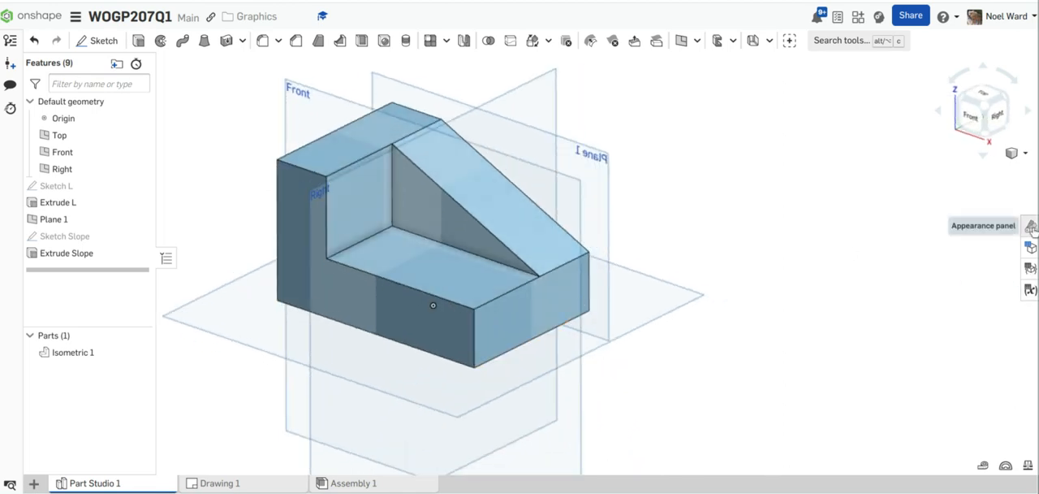
click(1030, 227)
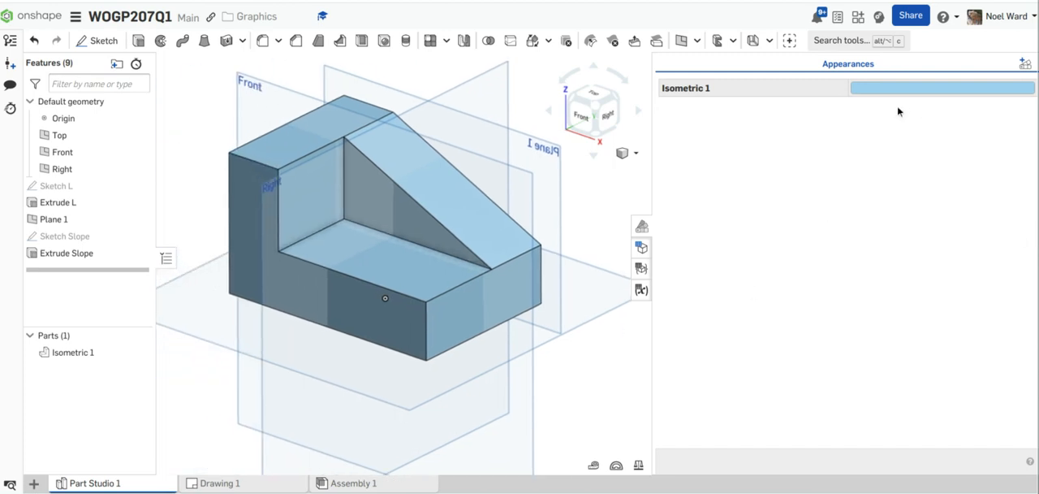
right_click(894, 91)
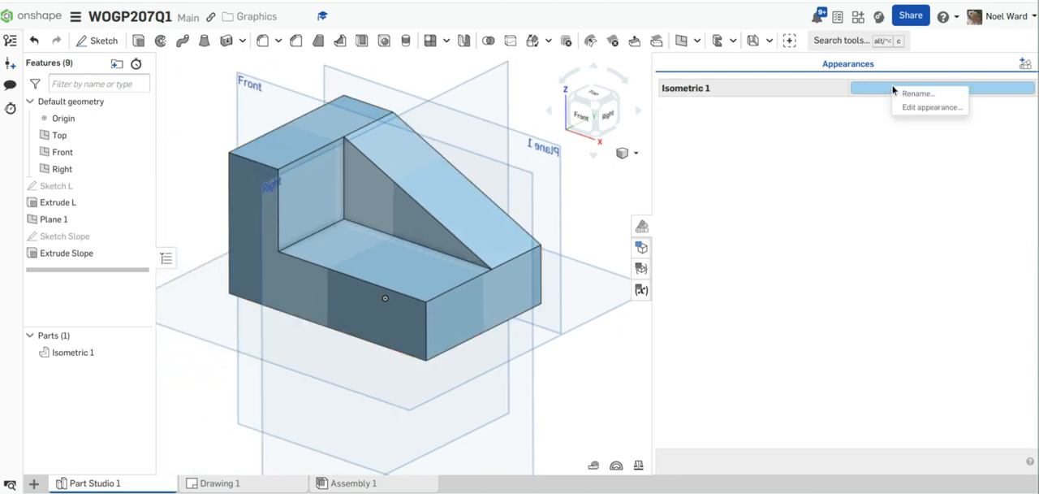
click(1025, 61)
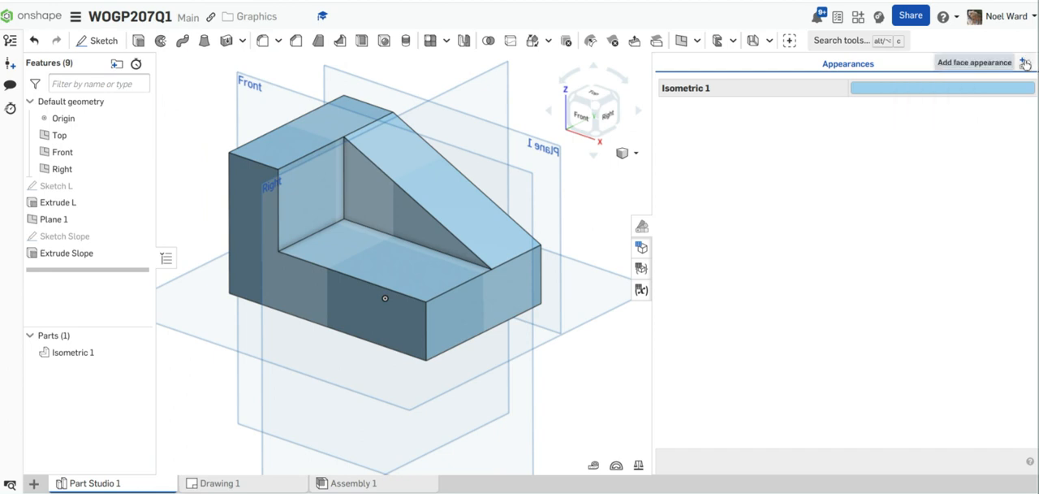
Step: Add a face appearance in light purple D9C1DD to the front L-shaped face and the wedge's triangular front face
click(1024, 68)
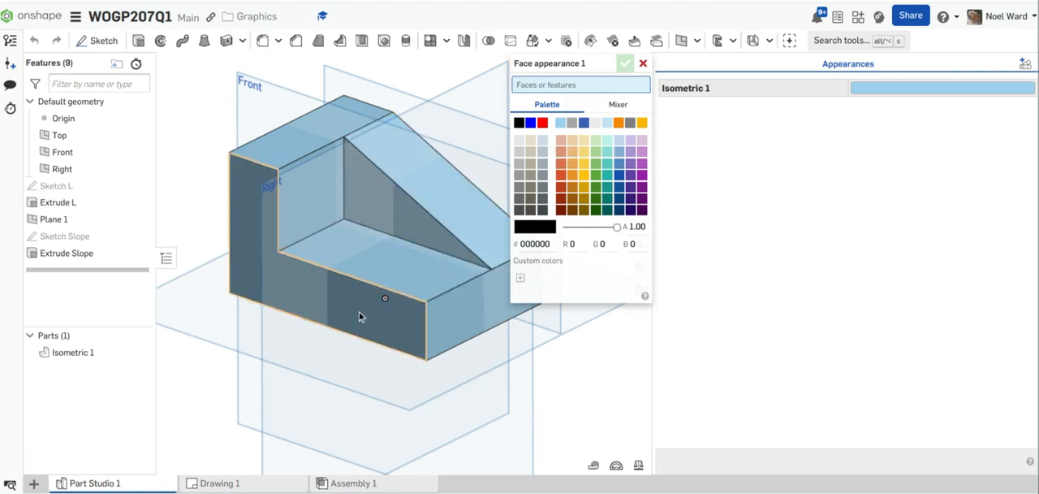
click(376, 299)
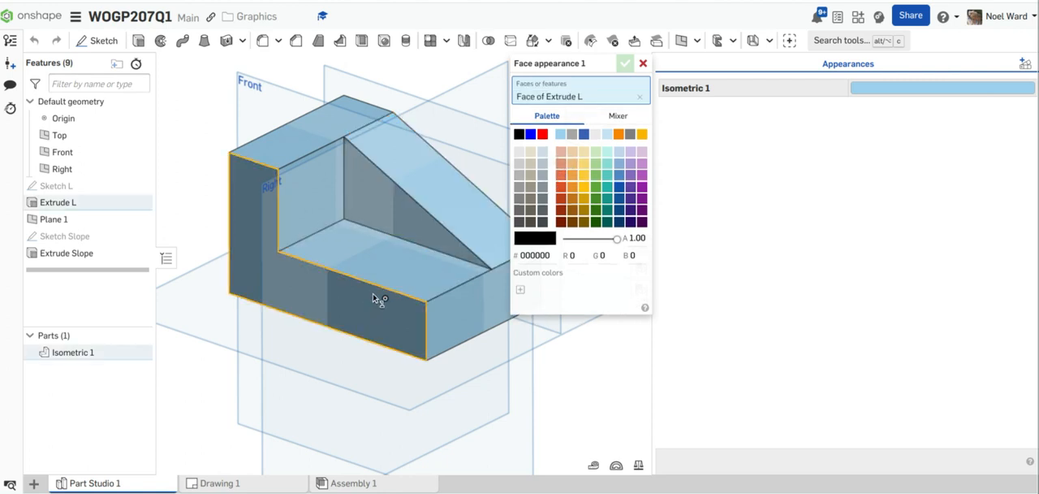
click(396, 218)
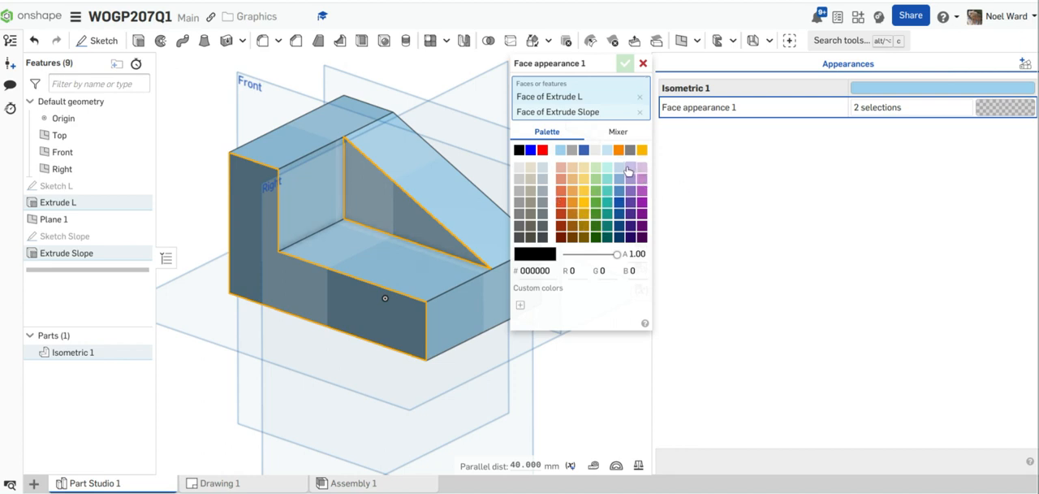
click(625, 136)
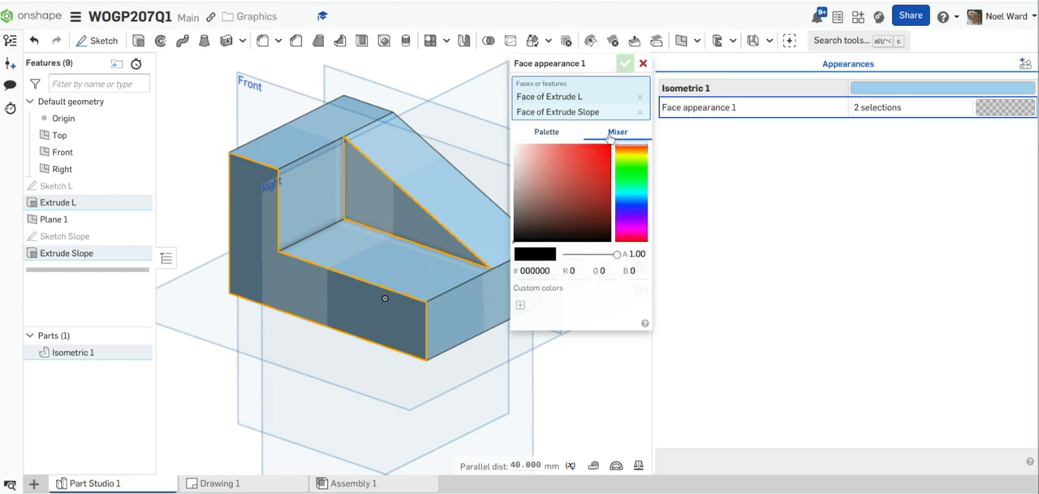
click(546, 132)
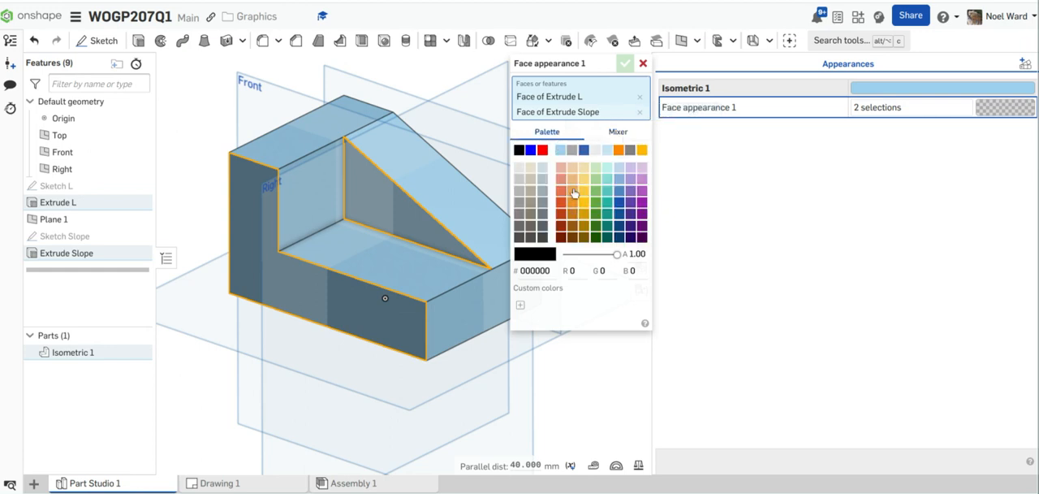
click(642, 167)
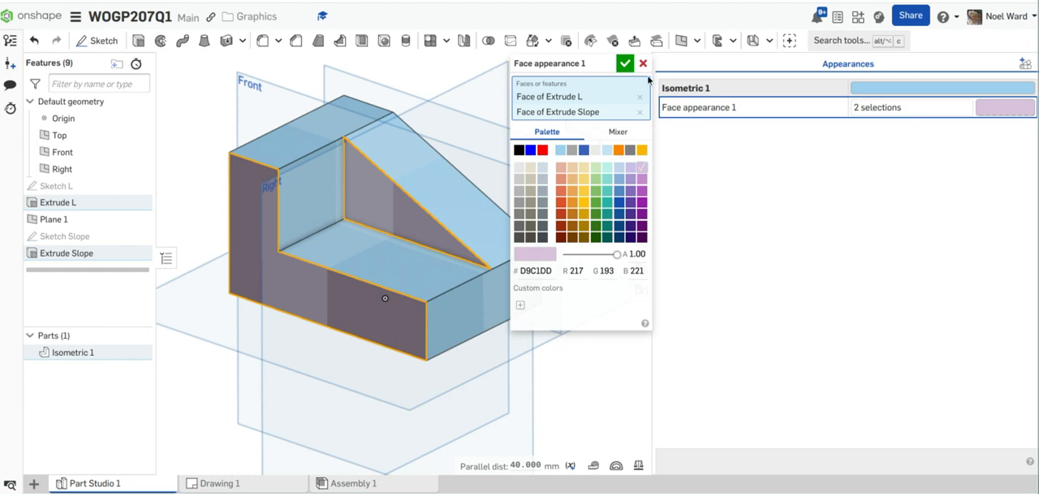
click(625, 64)
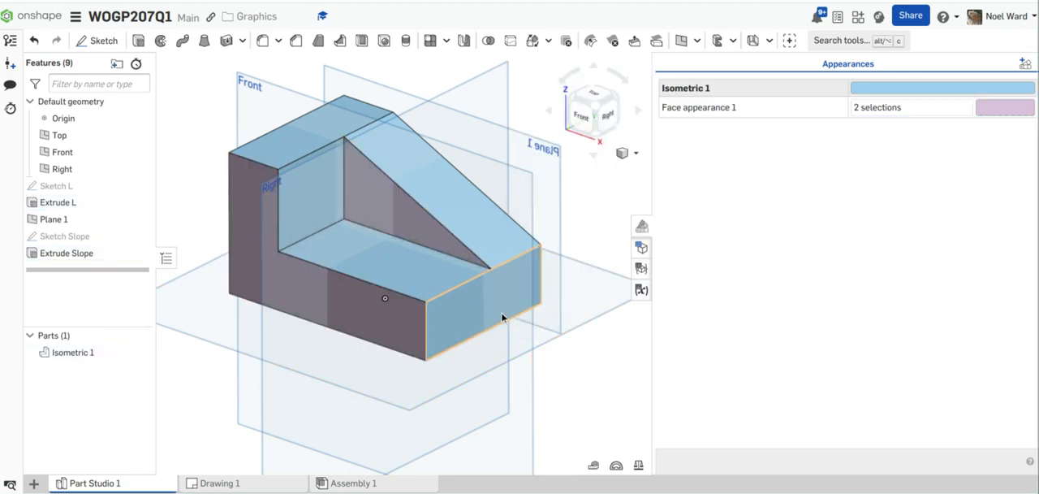
Step: Add a face appearance in light green CBE7BE to the two horizontal upper faces of the L-block
click(391, 248)
click(342, 118)
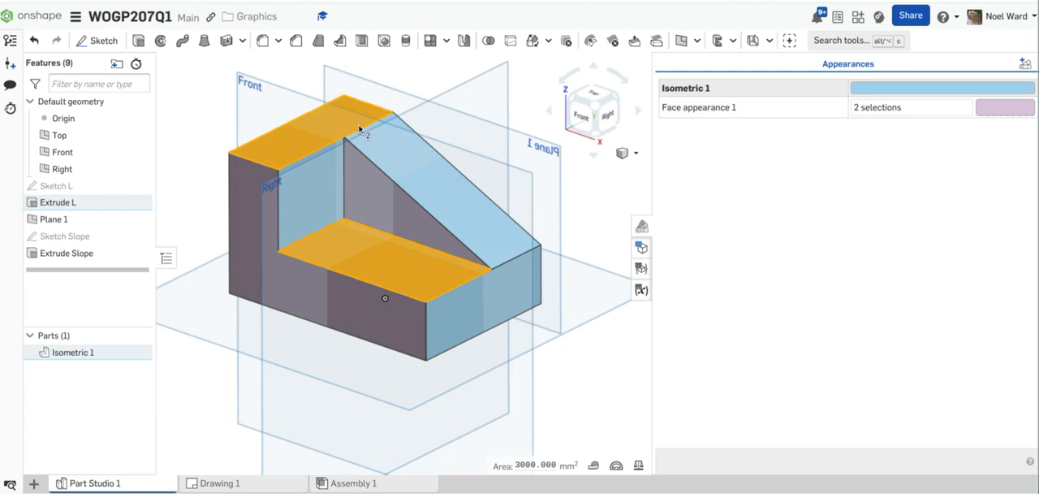
click(1025, 65)
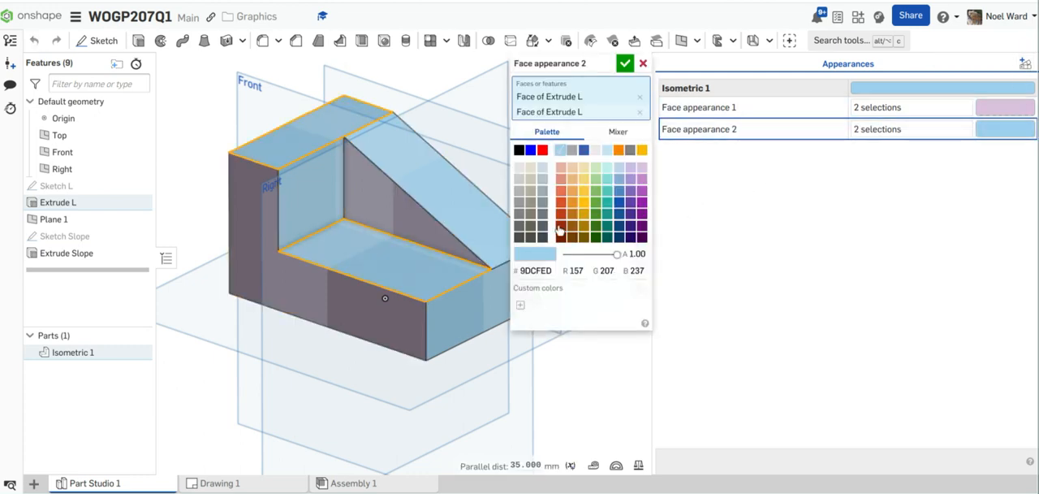
click(598, 168)
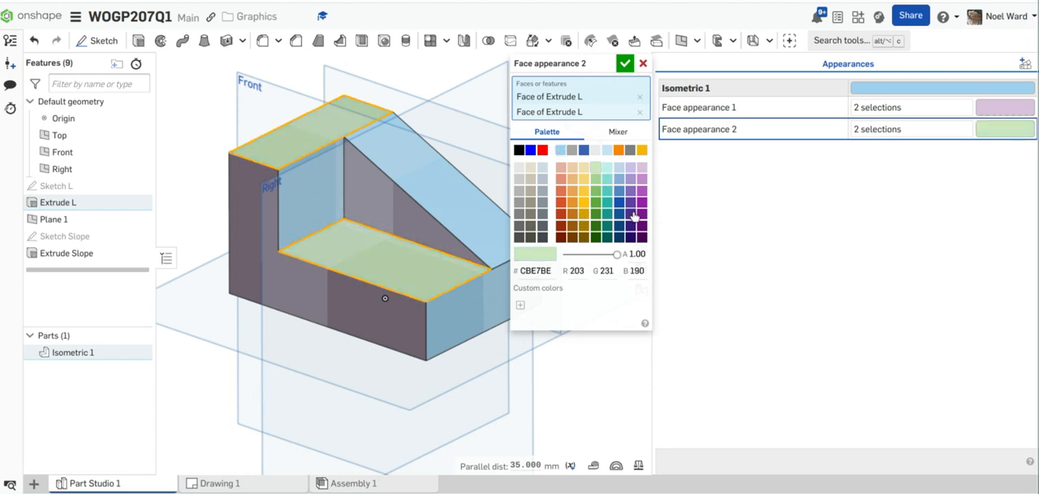
click(624, 63)
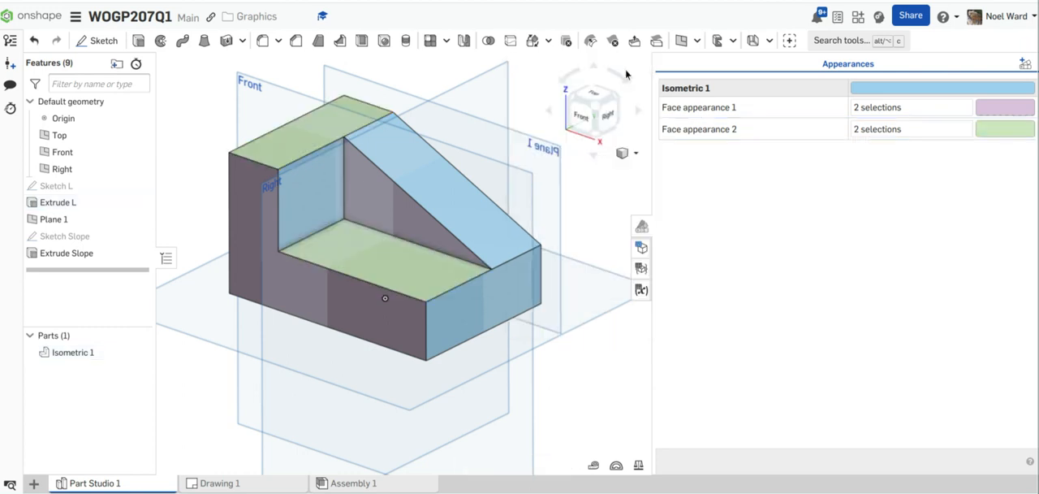
Step: Add a face appearance in pale yellow F0DFAD to the two vertical faces of the L-block that face right
click(485, 302)
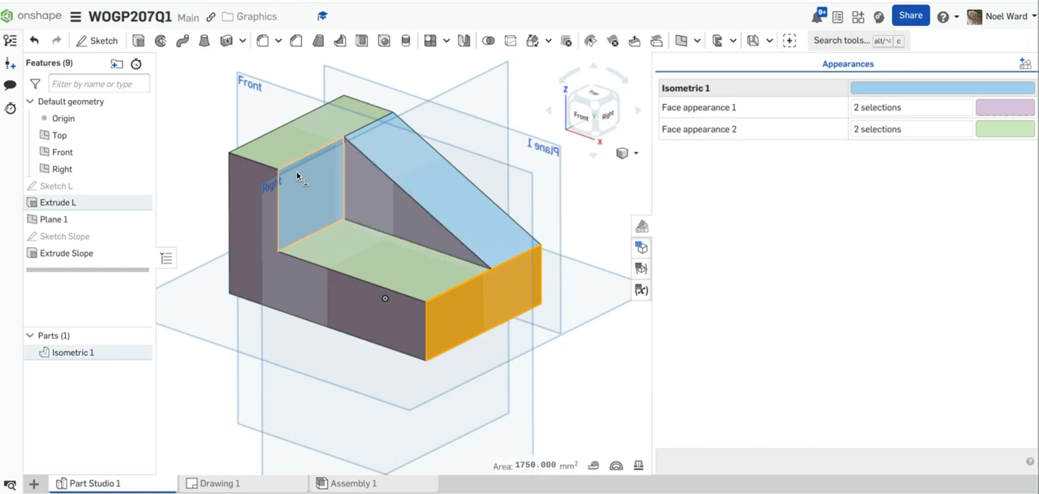
click(319, 184)
click(1024, 63)
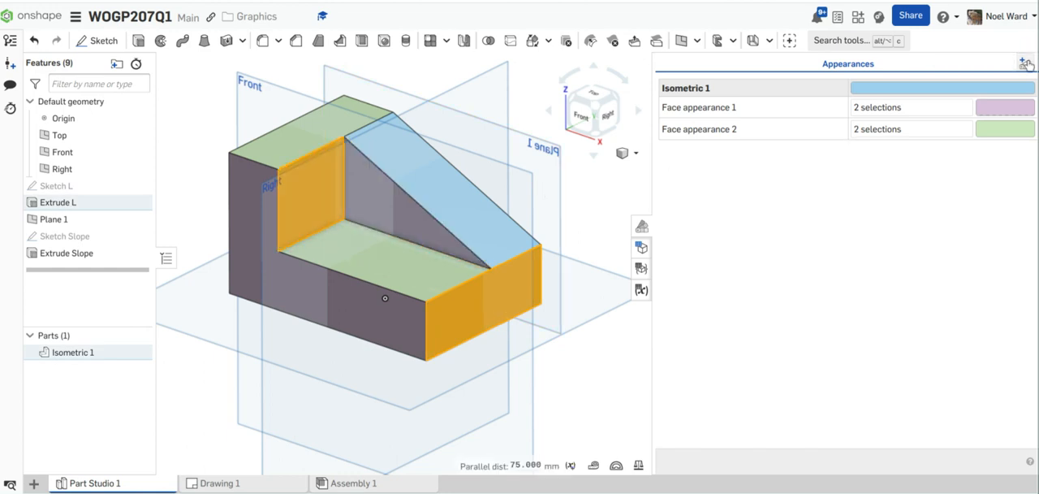
click(1001, 152)
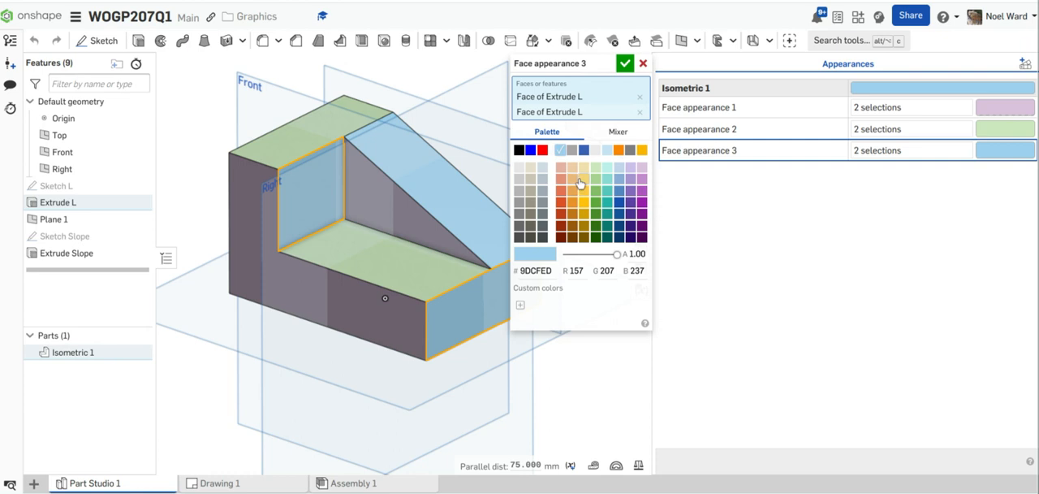
click(586, 168)
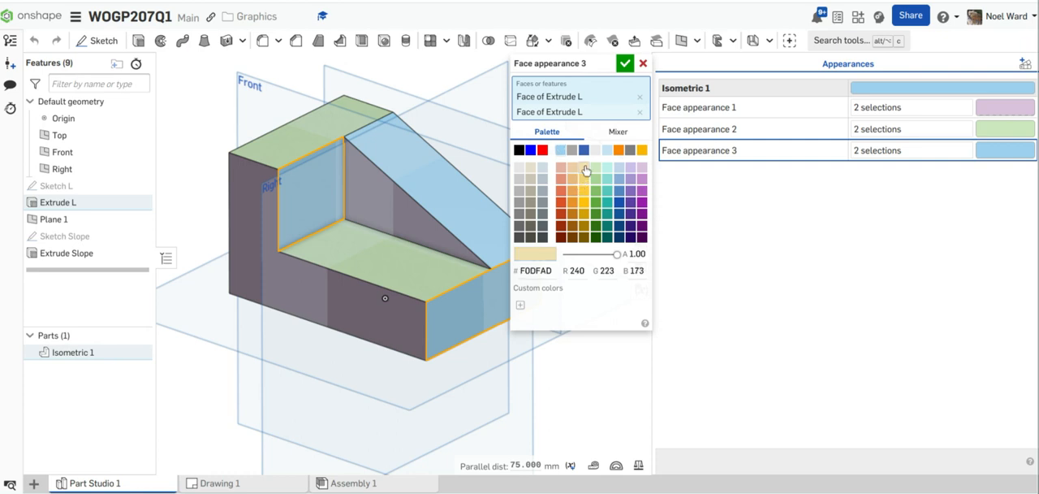
click(624, 63)
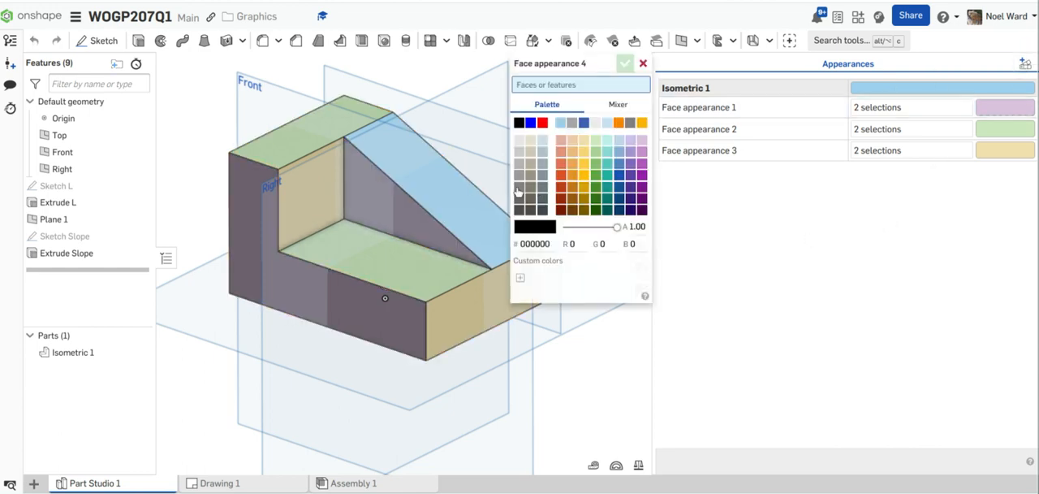
Step: Add a face appearance in dark purple 7D168E to the sloping face of the wedge
click(456, 188)
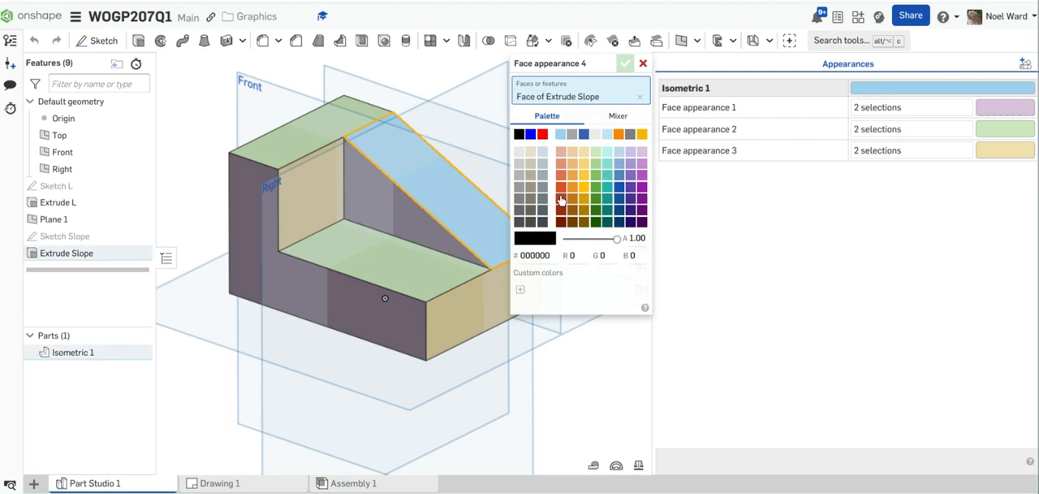
click(642, 197)
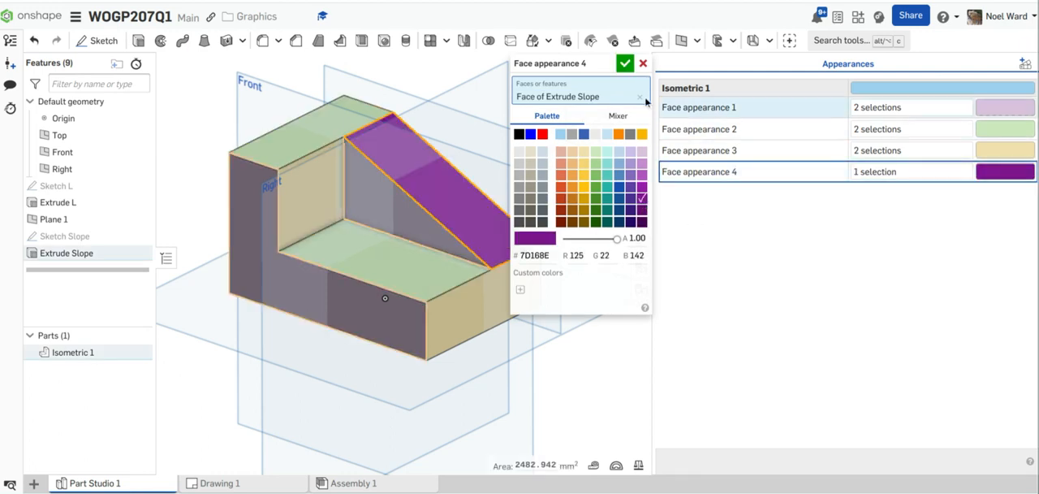
click(626, 66)
scroll(584, 341, down, 1)
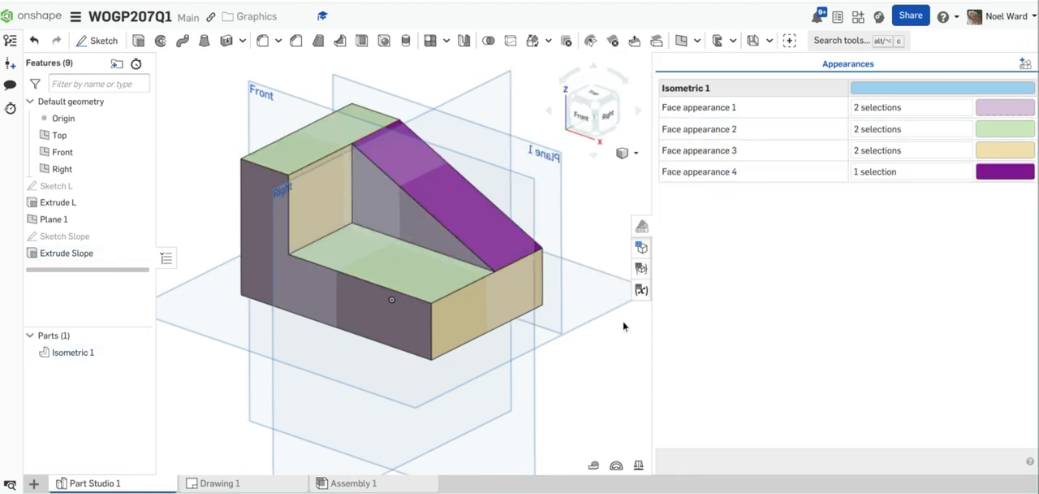
Step: Close the part's appearance list and open Drawing 1
click(640, 227)
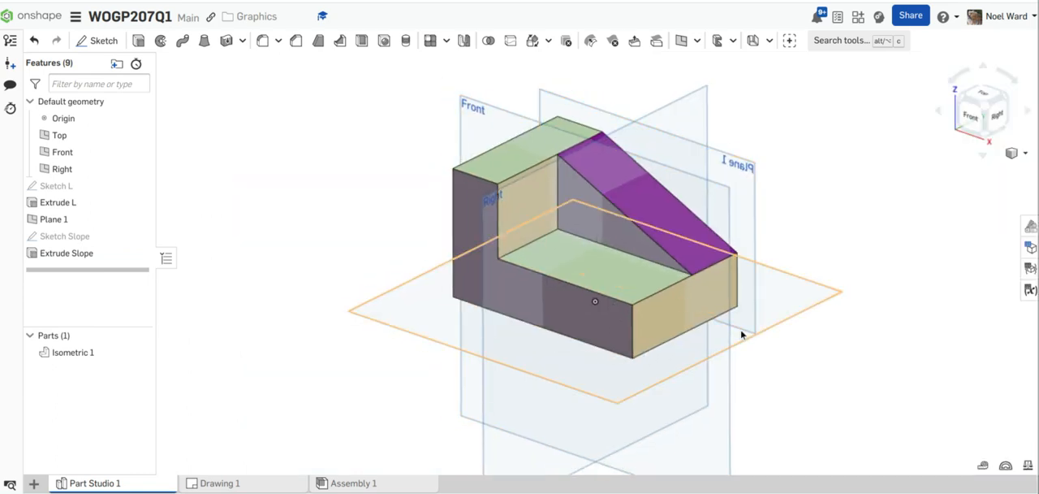
mouse_move(745, 294)
right_down()
mouse_move(716, 278)
mouse_move(746, 292)
mouse_move(739, 298)
right_up()
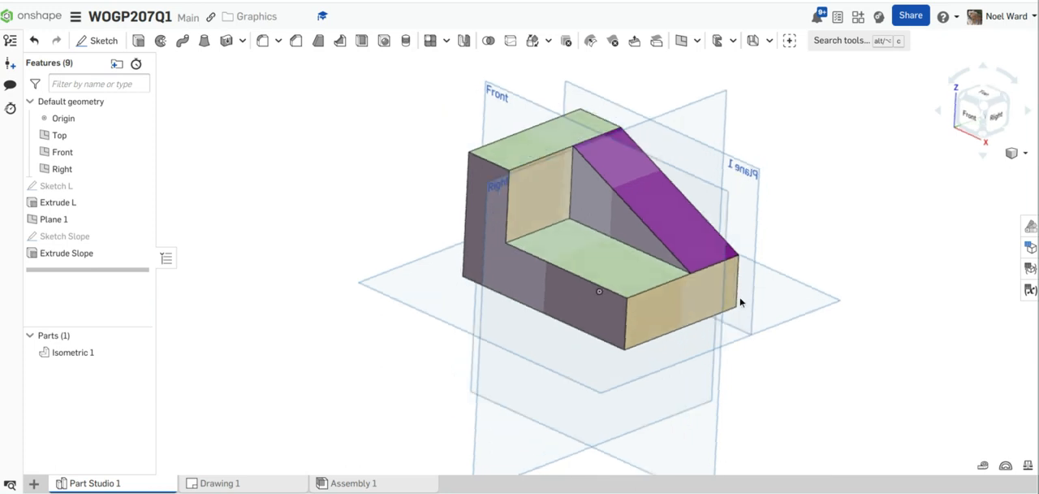
click(346, 485)
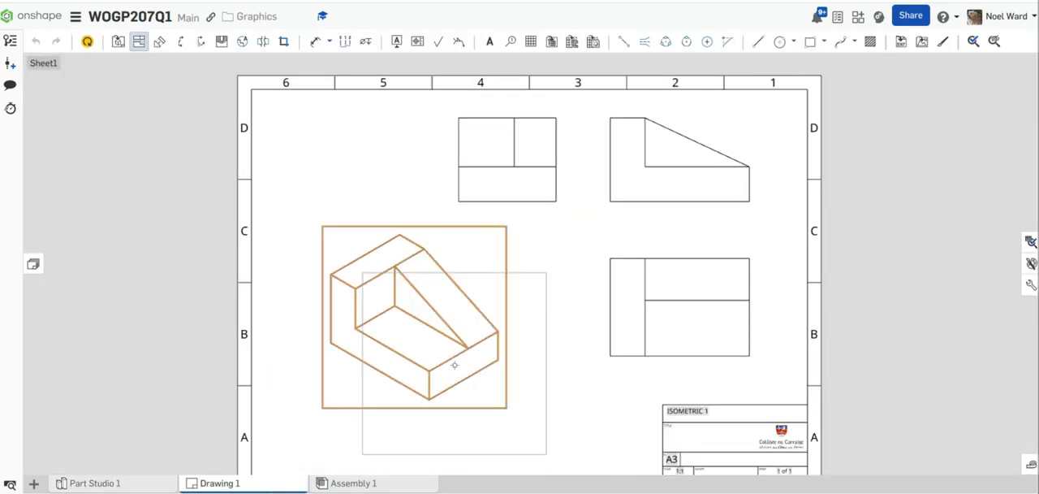
Step: Show the isometric view shaded and update the drawing to bring in the face colours
key(Escape)
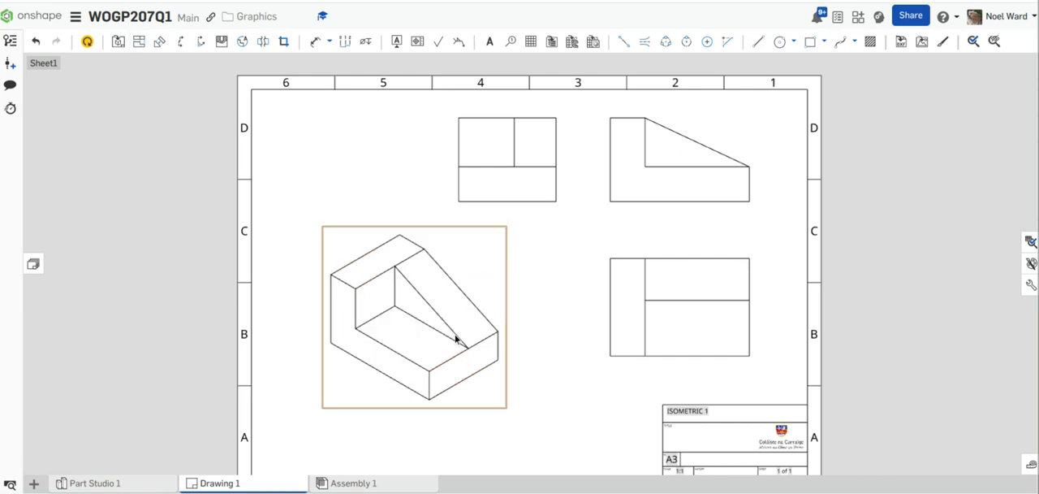
right_click(456, 338)
mouse_move(514, 126)
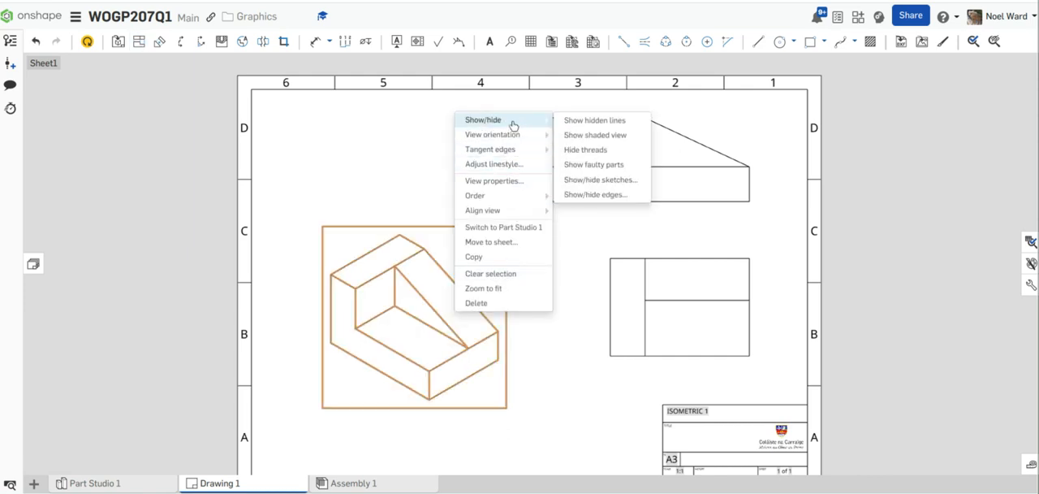
click(595, 135)
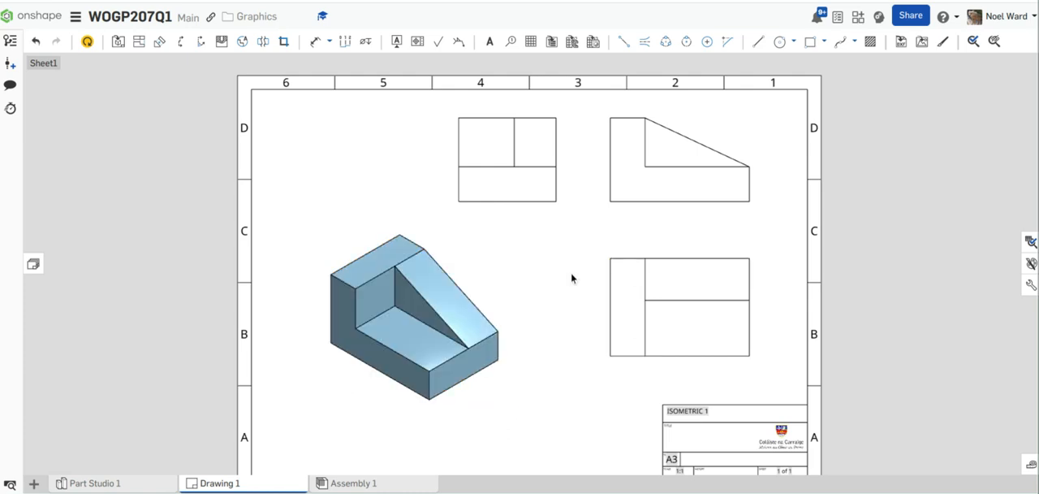
click(88, 42)
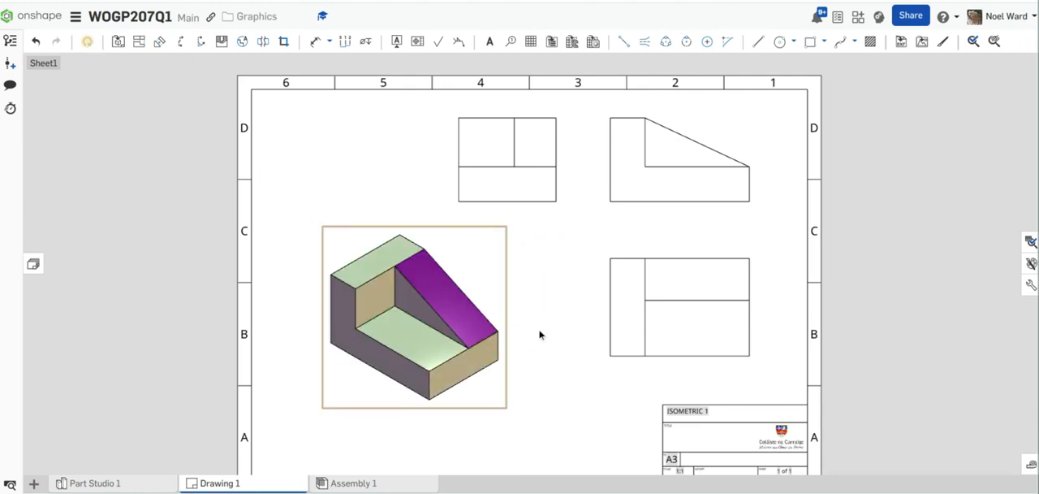
Step: Draw a horizontal ground line along the bases of the end view and front view, extending past both views
scroll(631, 219, up, 1)
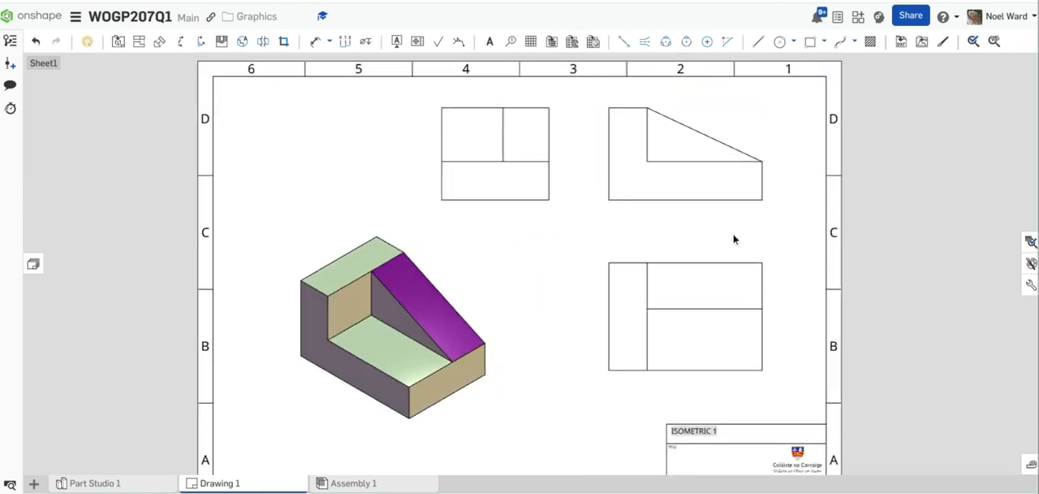
mouse_move(734, 235)
middle_down()
mouse_move(653, 206)
mouse_move(606, 207)
middle_up()
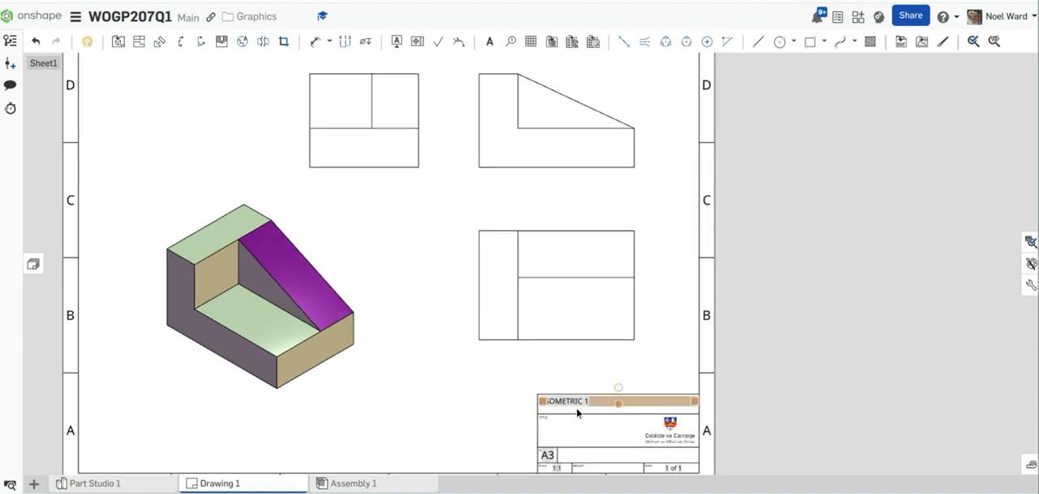
scroll(579, 417, up, 4)
scroll(605, 369, down, 2)
scroll(606, 369, down, 2)
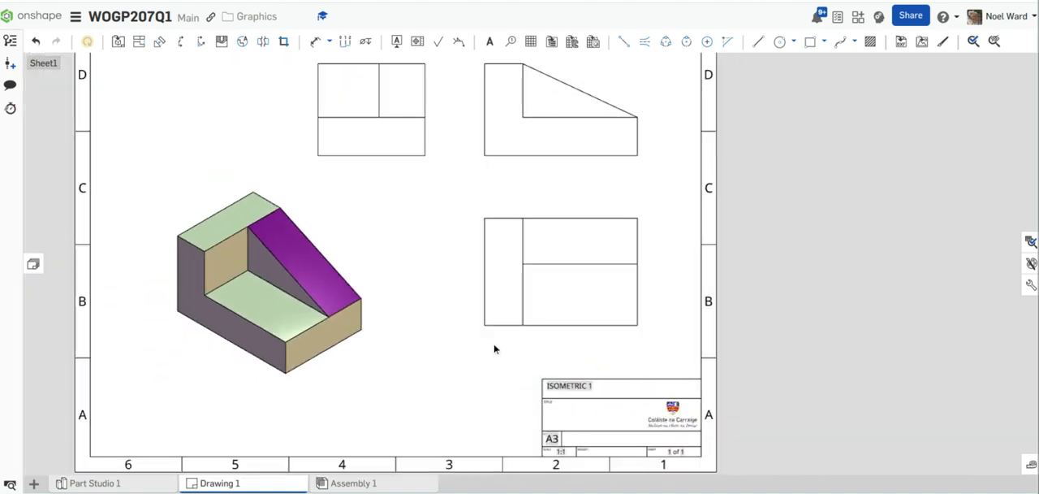
middle_drag(494, 348, 552, 366)
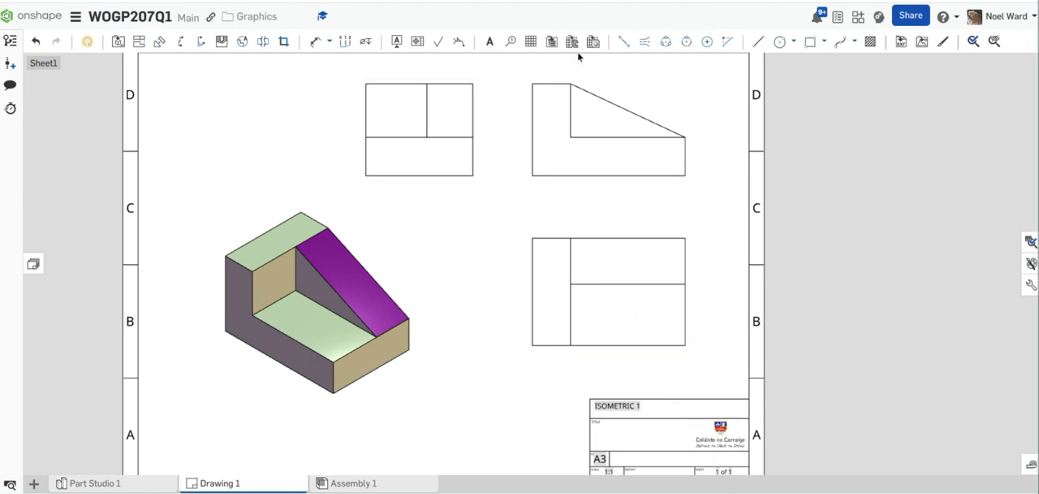
click(758, 43)
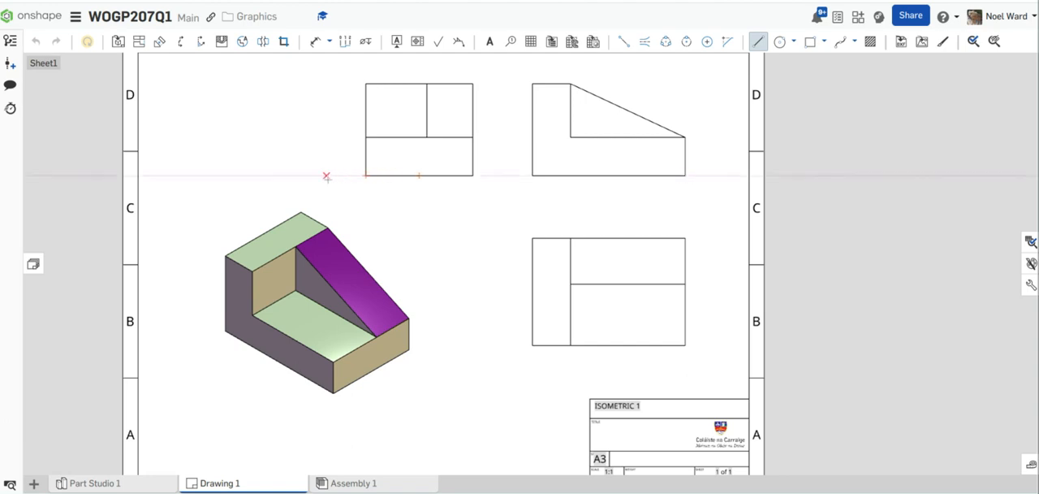
click(327, 176)
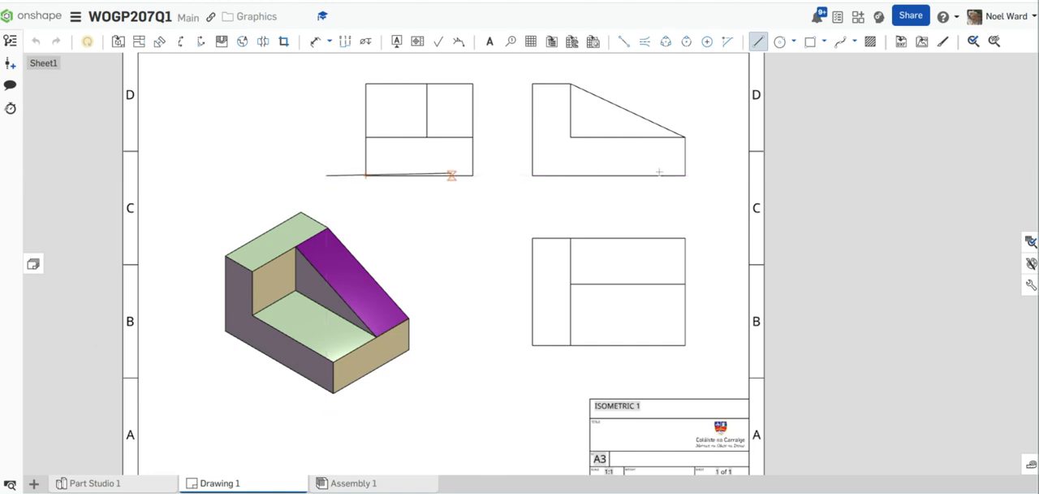
click(720, 175)
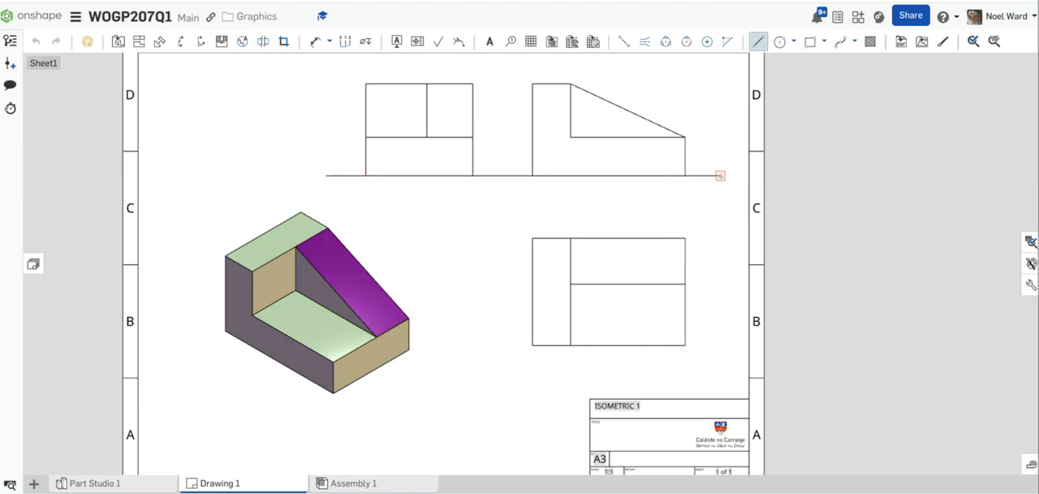
key(Escape)
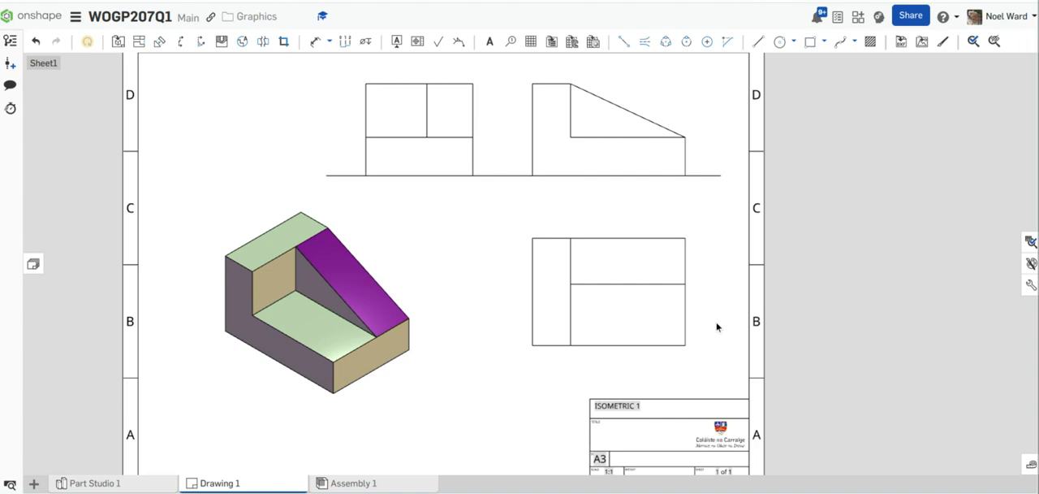
Step: Place a note reading ELEVATION below the front view and try a text height of 6 for it
click(490, 41)
click(539, 200)
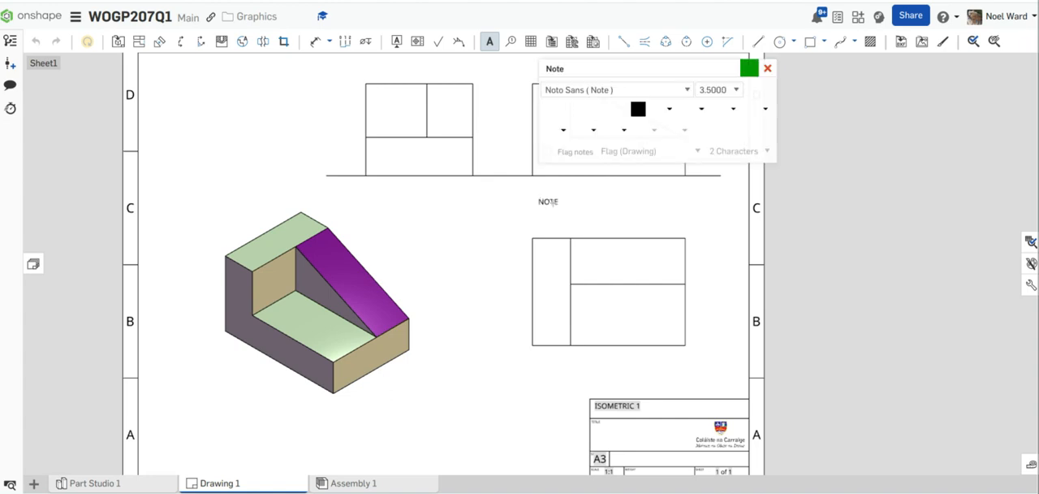
click(735, 90)
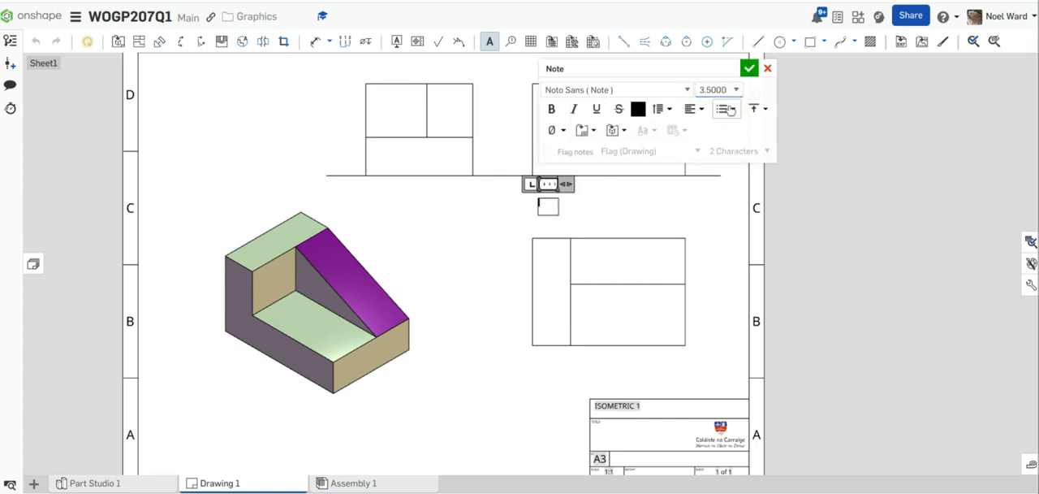
click(729, 92)
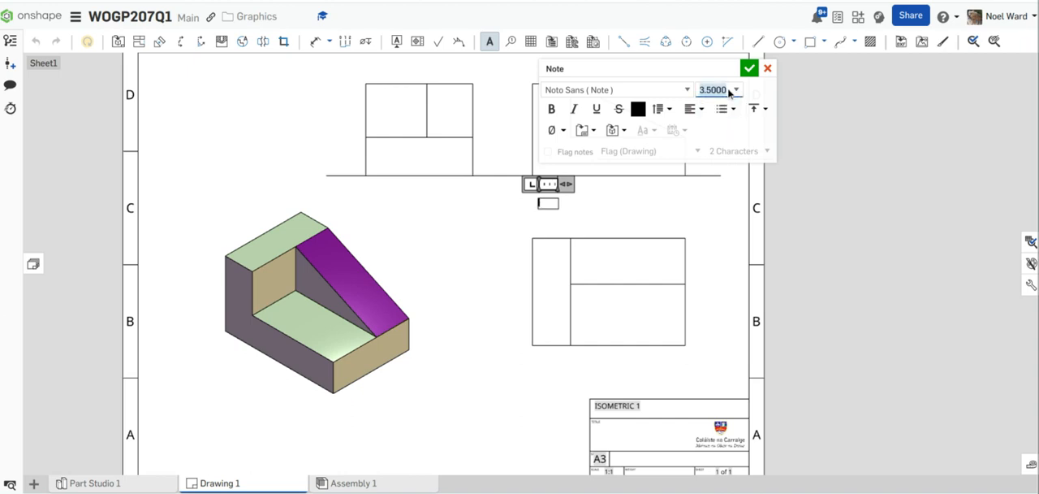
text(6)
click(553, 204)
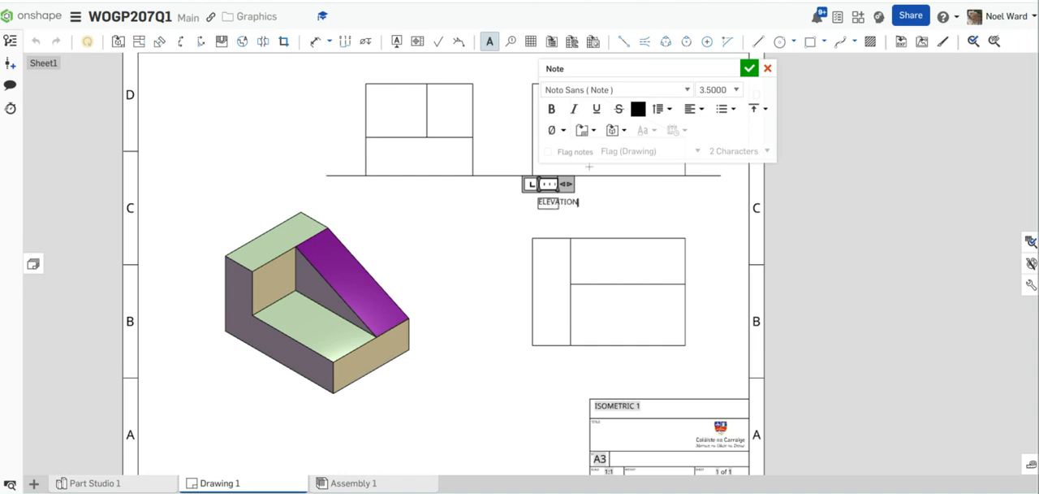
click(736, 90)
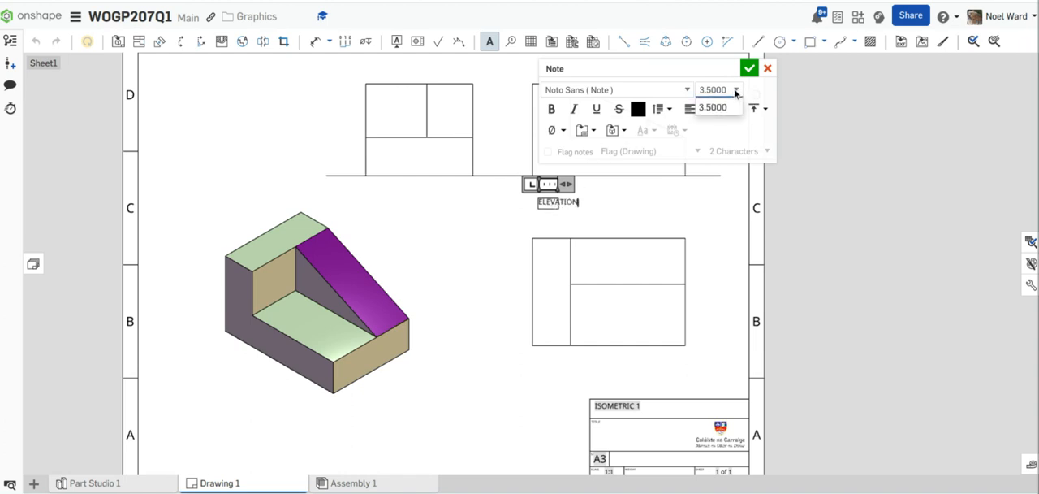
double_click(728, 90)
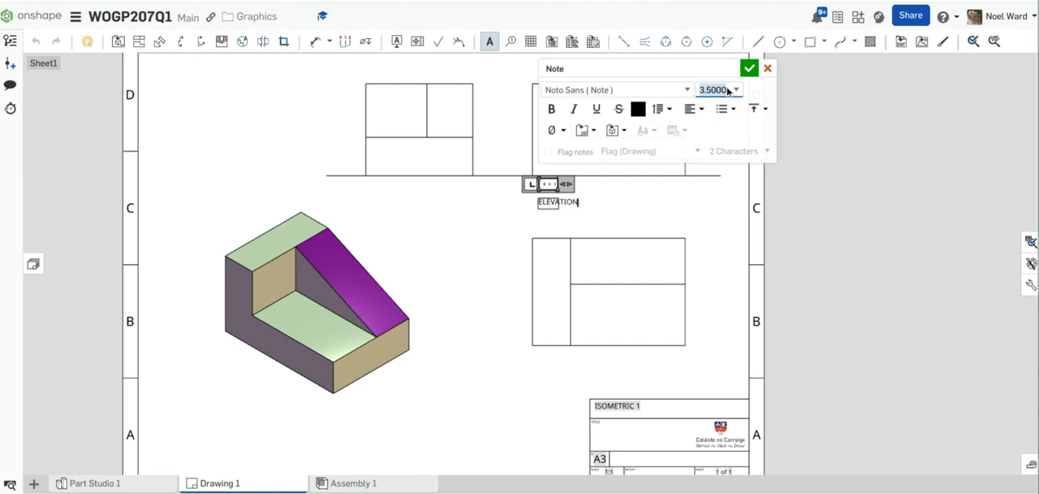
text(6)
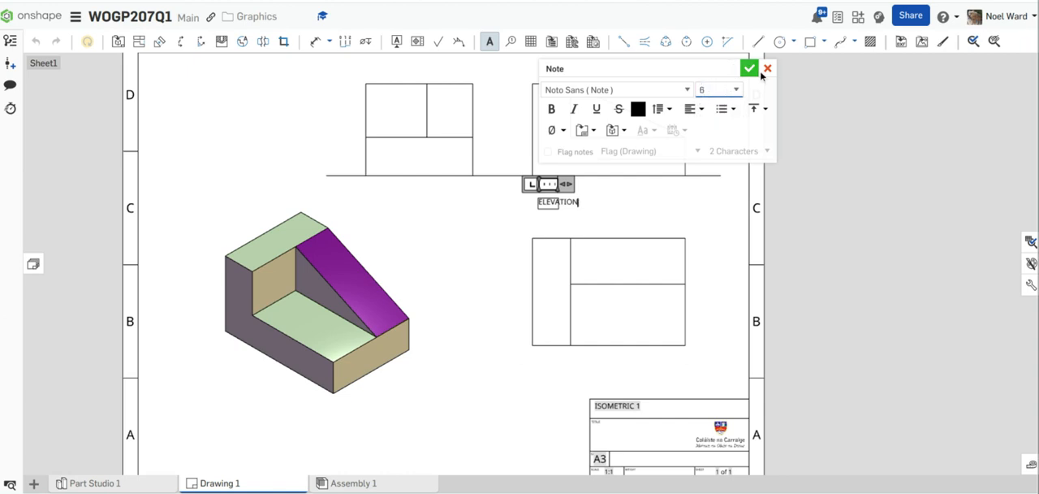
click(749, 69)
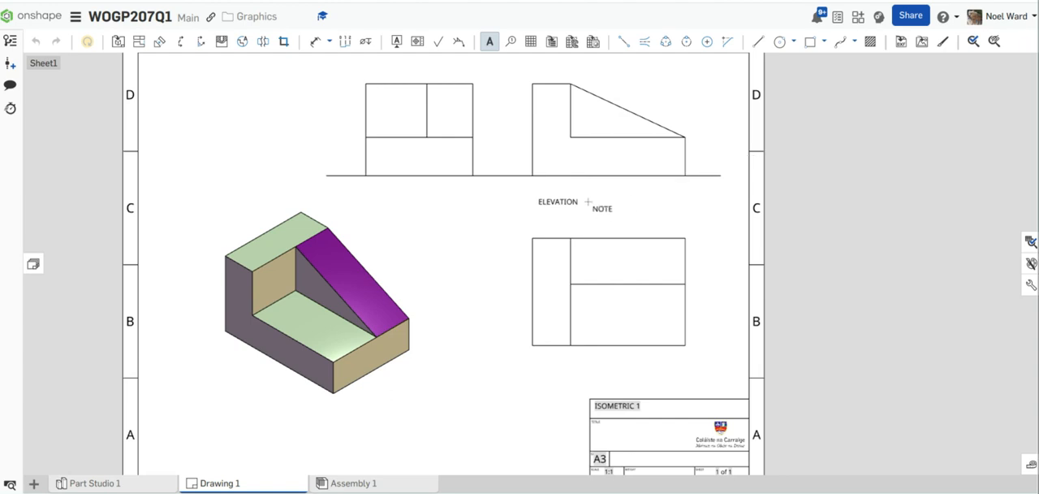
key(Escape)
Step: Set the text height of the whole ELEVATION note to 6 and widen its text box to hold the word
click(579, 202)
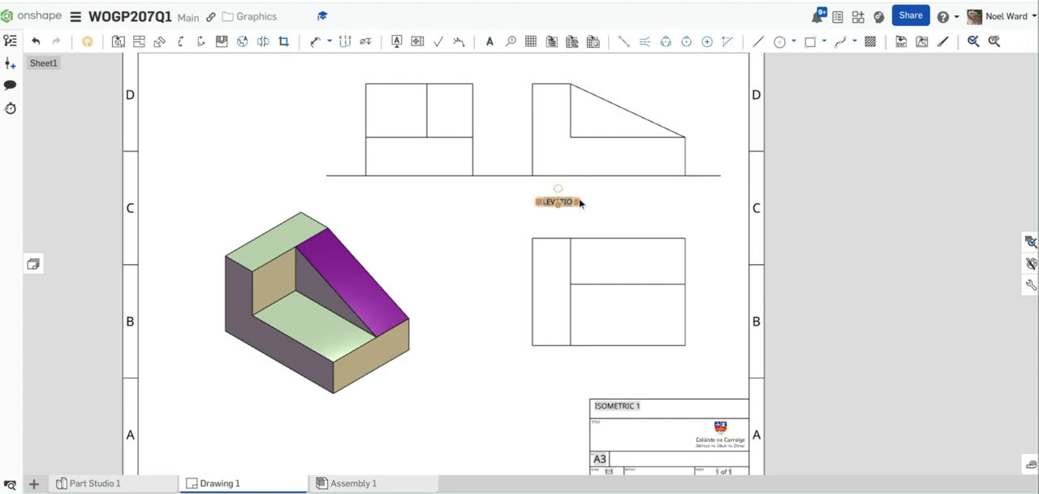
double_click(579, 202)
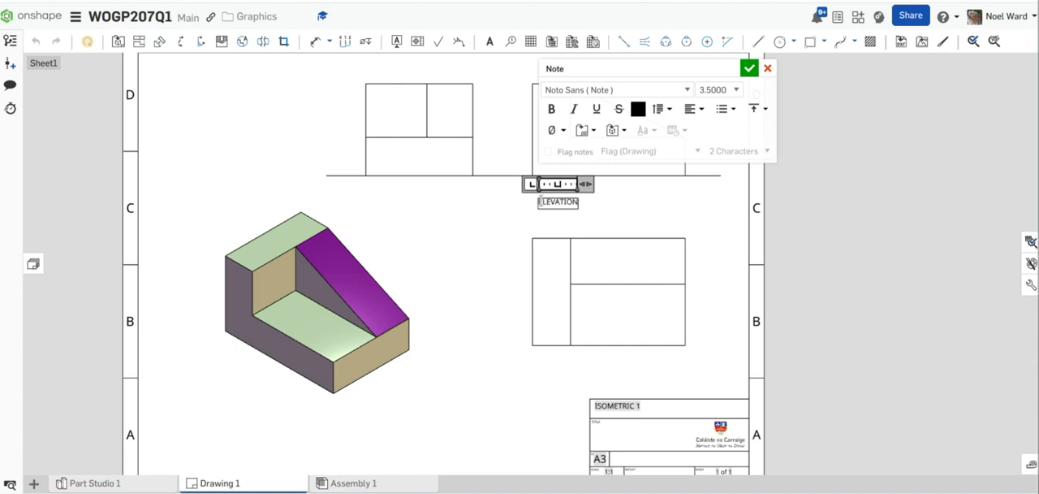
drag(539, 201, 583, 202)
click(738, 90)
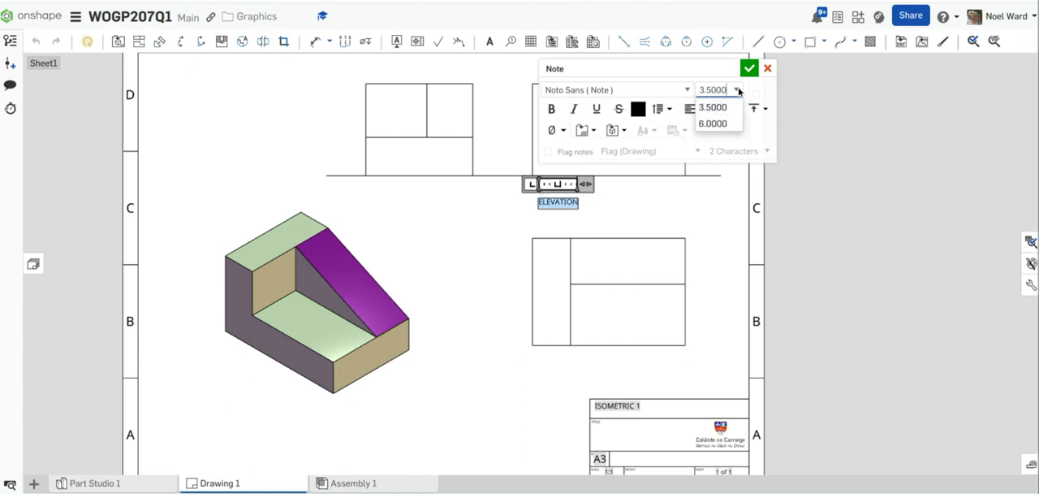
click(713, 125)
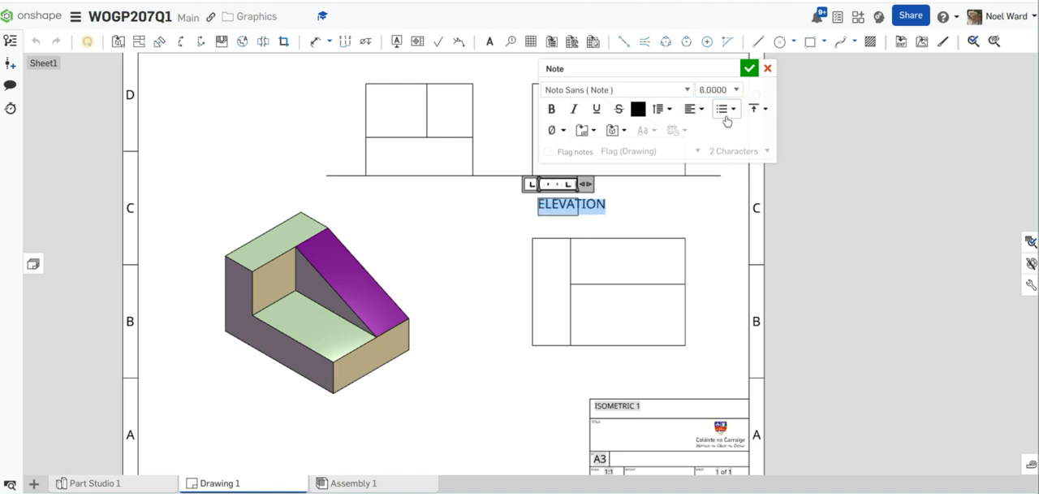
drag(596, 185, 619, 186)
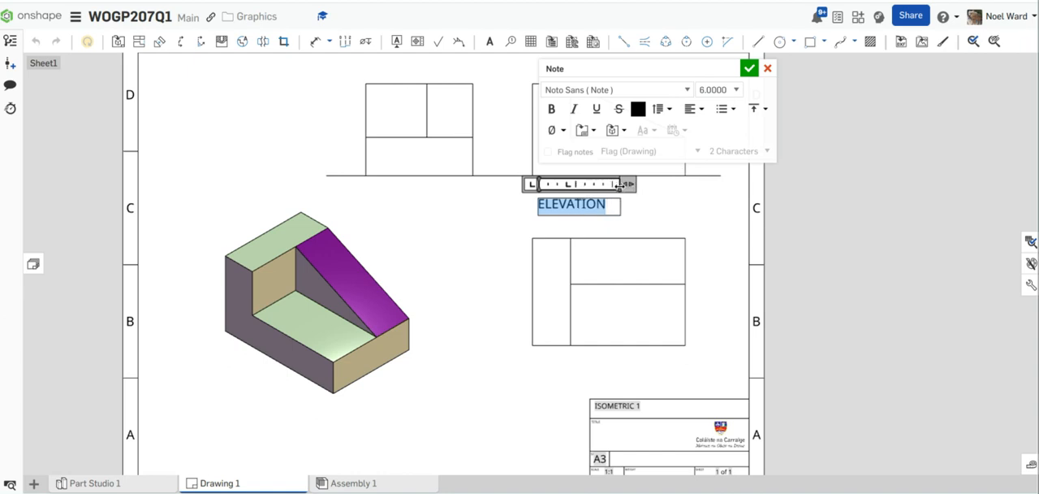
click(751, 72)
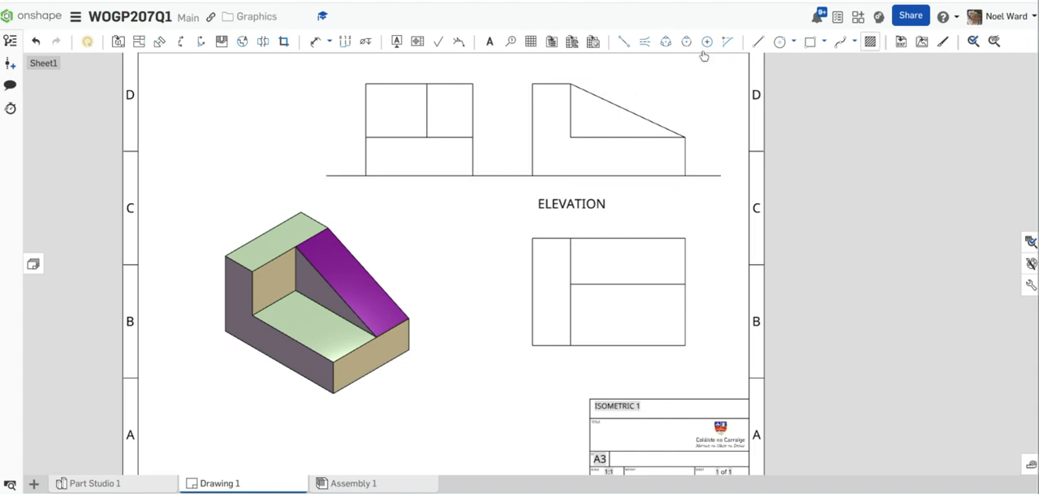
Step: Add a note reading PLAN below the plan view with a text height of 6
click(490, 41)
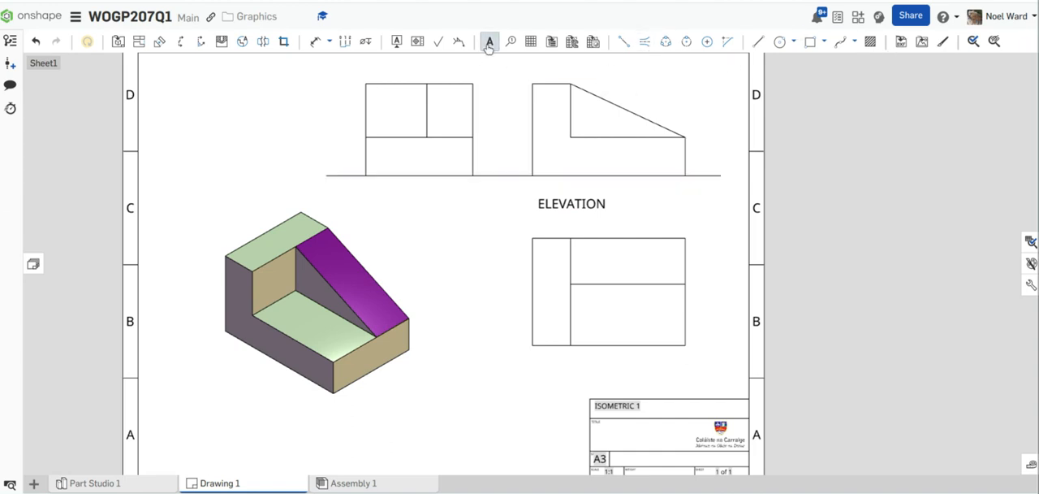
click(560, 374)
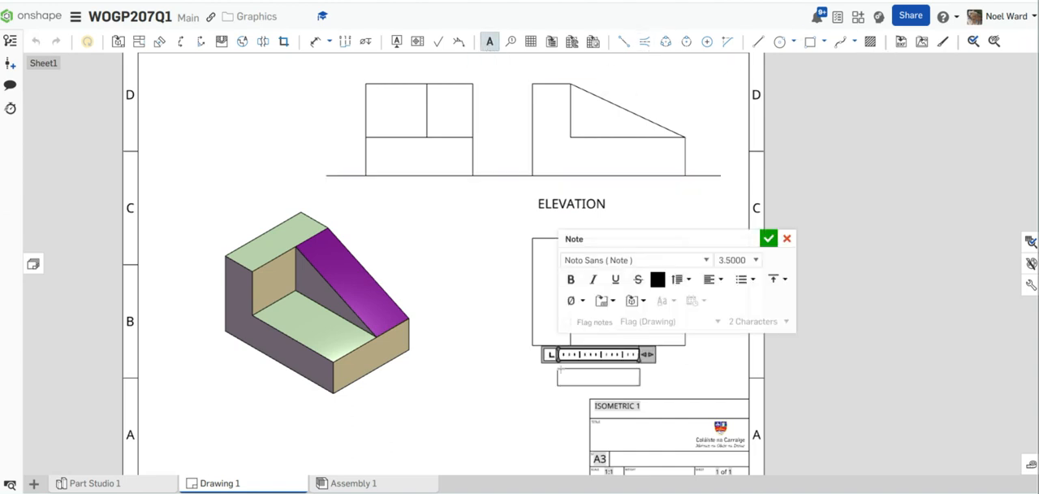
click(755, 260)
click(742, 294)
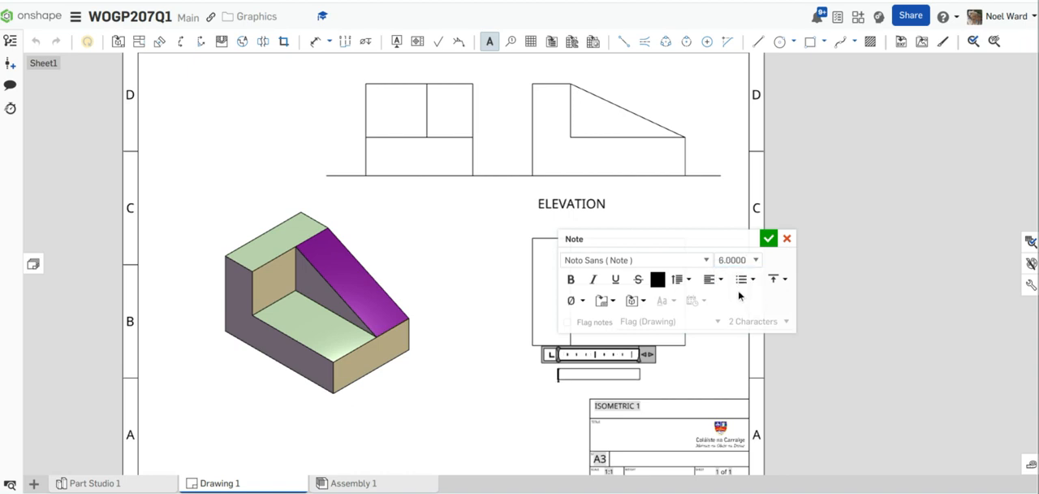
text(PLA)
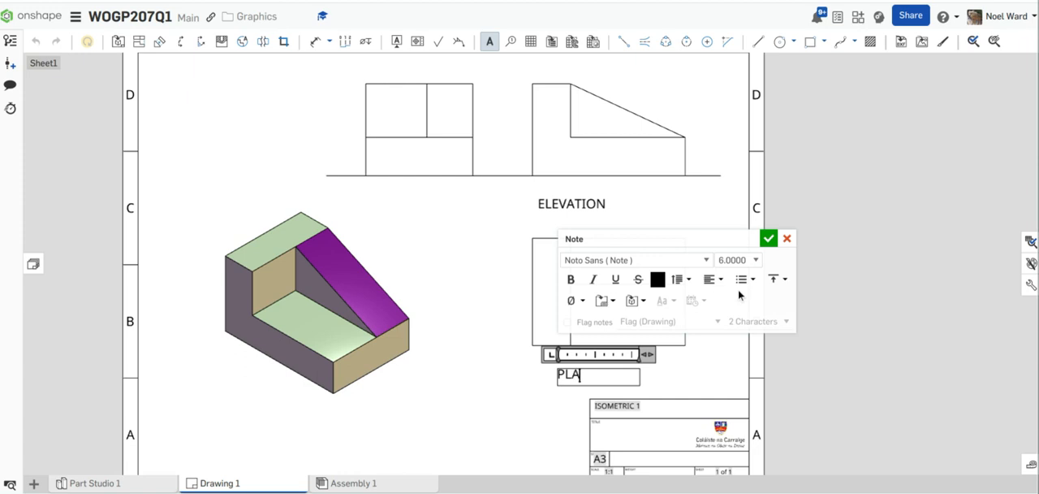
text(N)
Step: Add a note reading END VIEW below the end view with a text height of 6
click(381, 202)
click(377, 197)
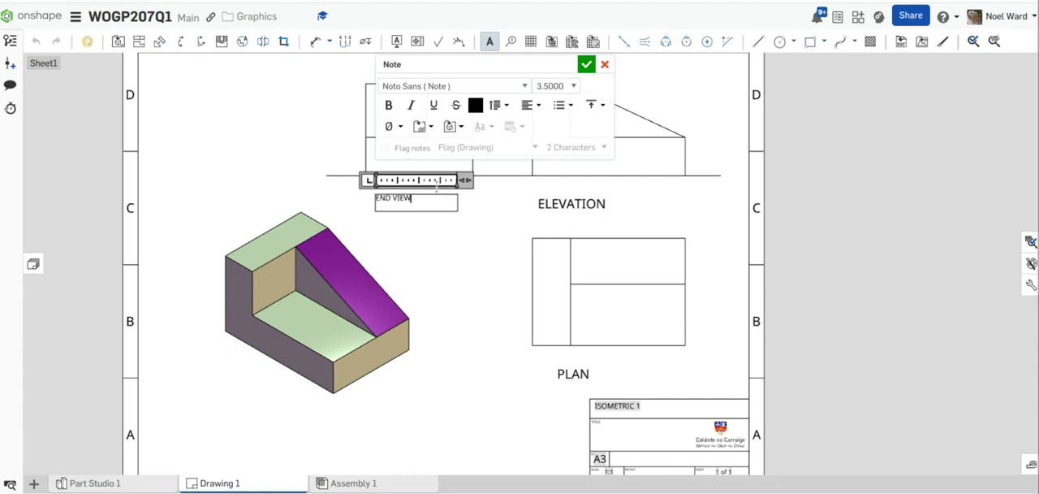
drag(424, 201, 374, 197)
click(574, 86)
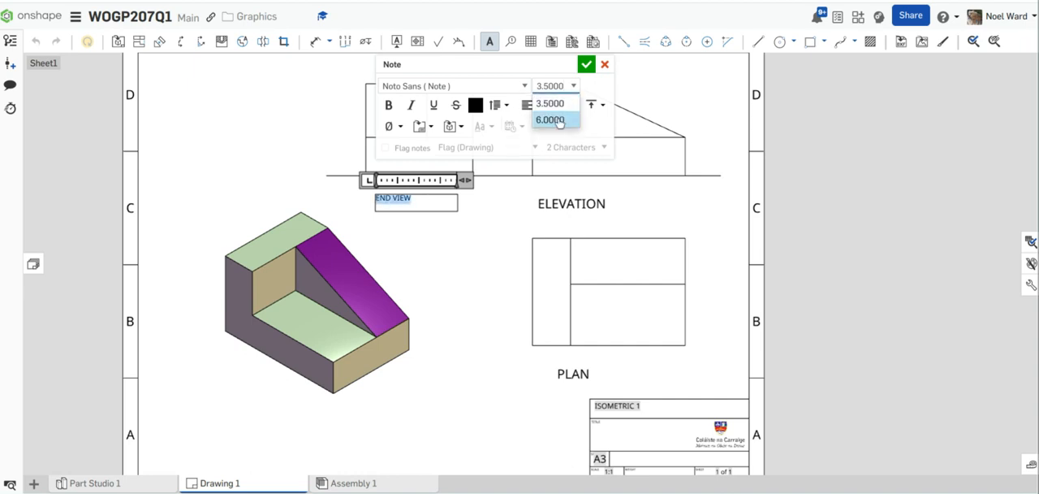
click(559, 122)
click(430, 405)
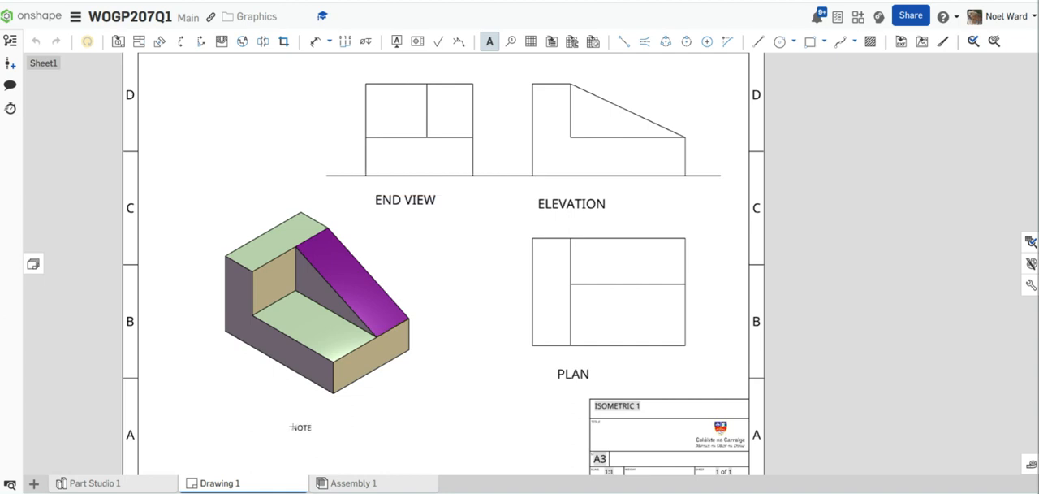
Step: Add a note reading ISOMETRIC below the shaded isometric view with a text height of 6
click(292, 426)
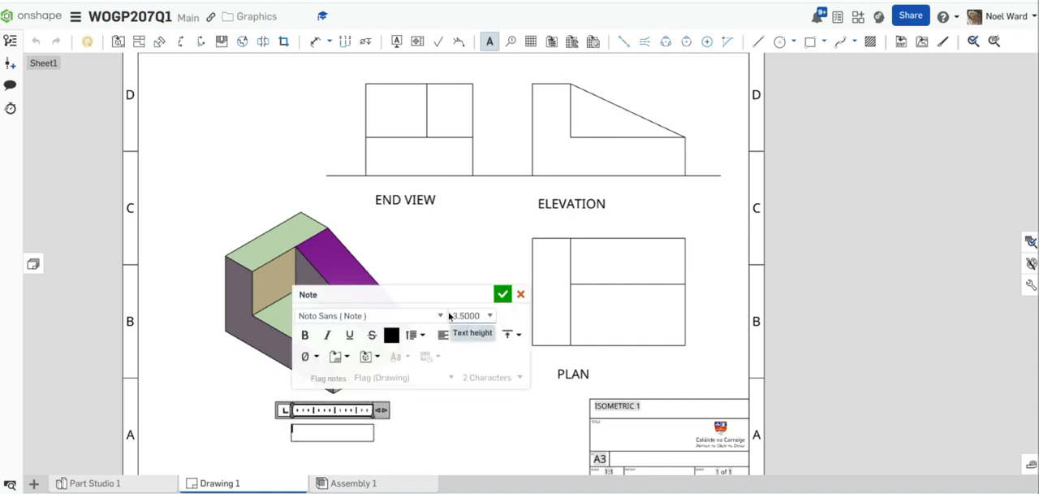
drag(455, 319, 481, 322)
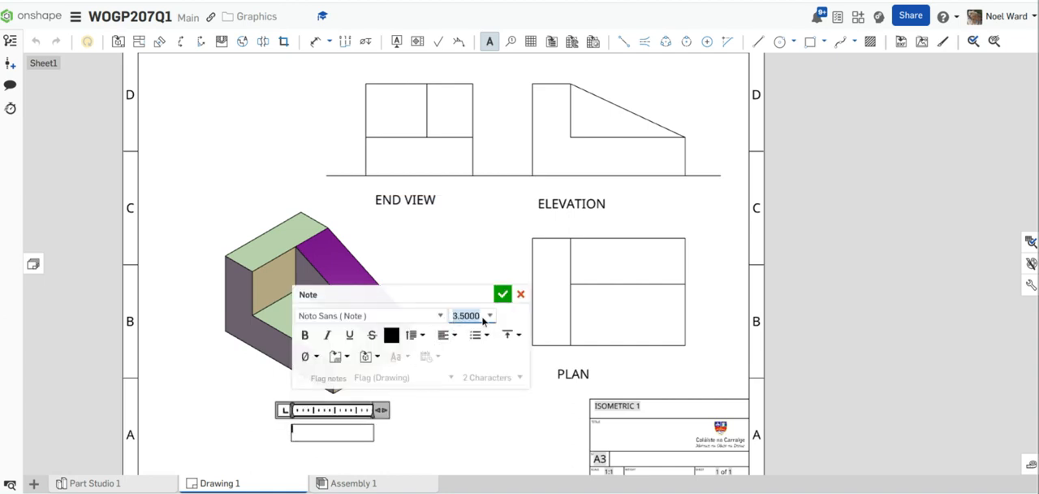
click(490, 315)
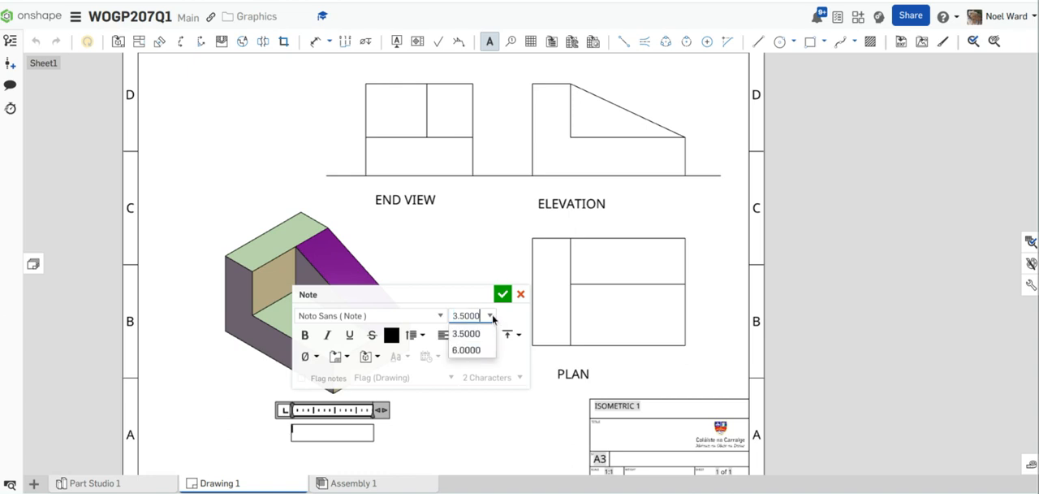
click(476, 352)
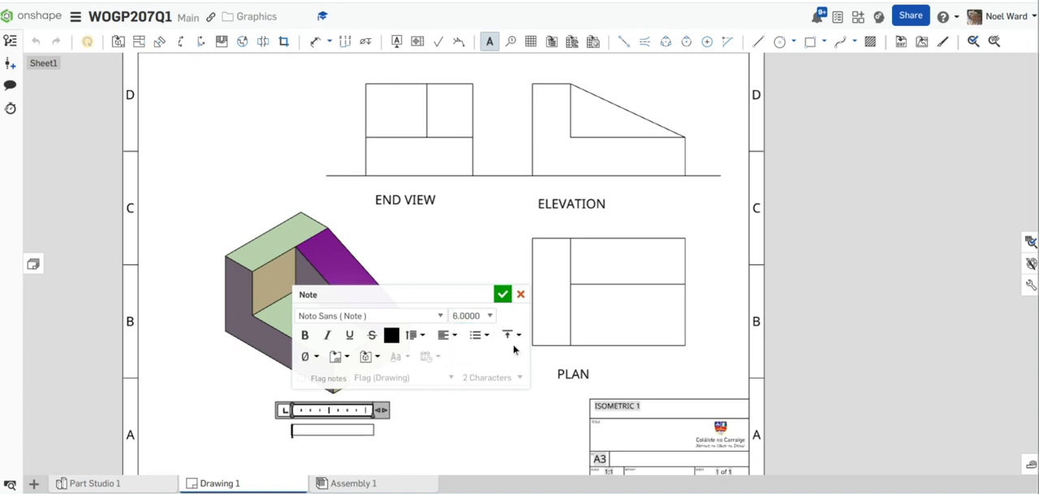
text(ISO)
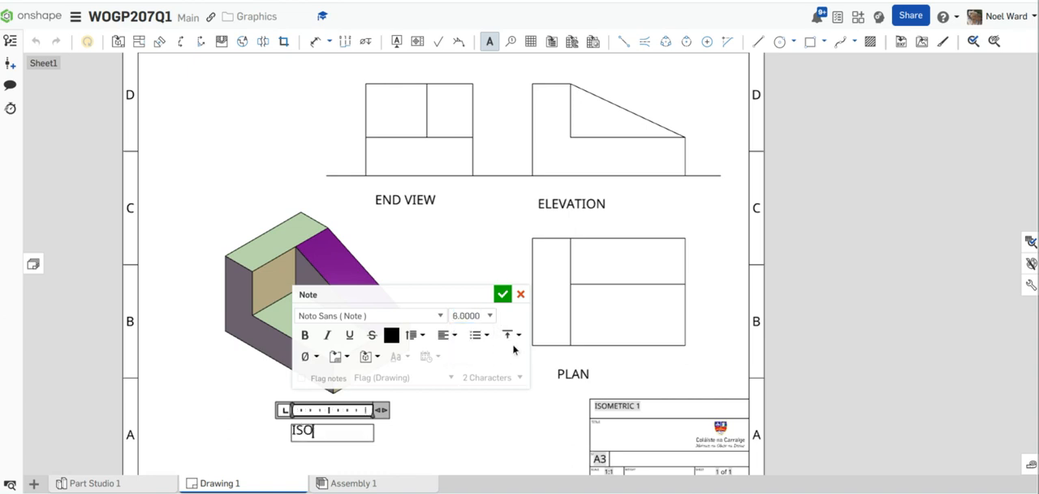
text(METRIC)
click(313, 176)
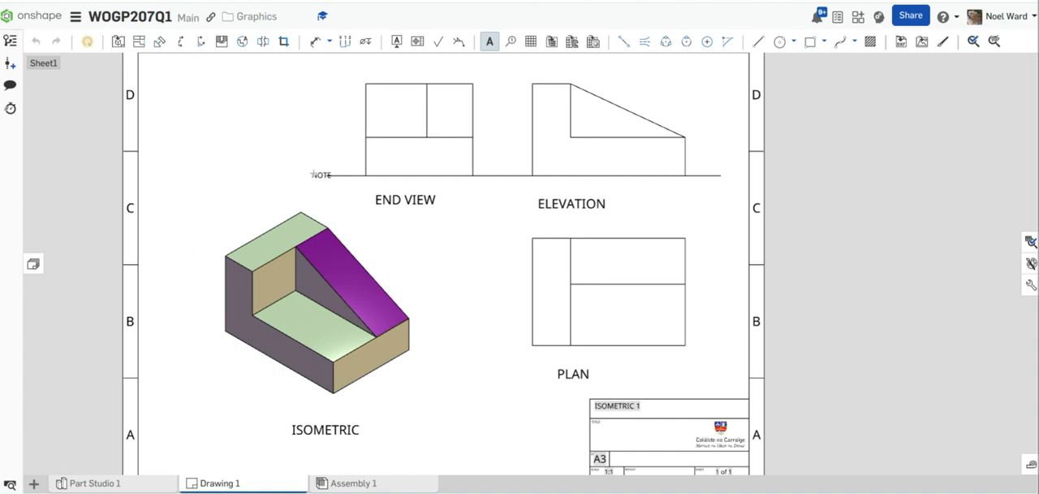
Step: Label the ground line's end beside the end view with an X note at text height 6
click(313, 175)
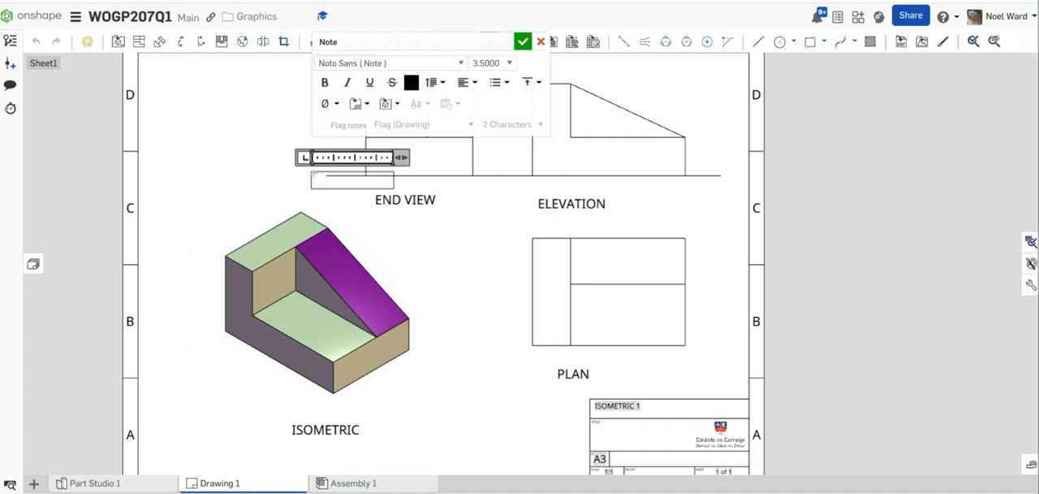
click(488, 71)
click(491, 95)
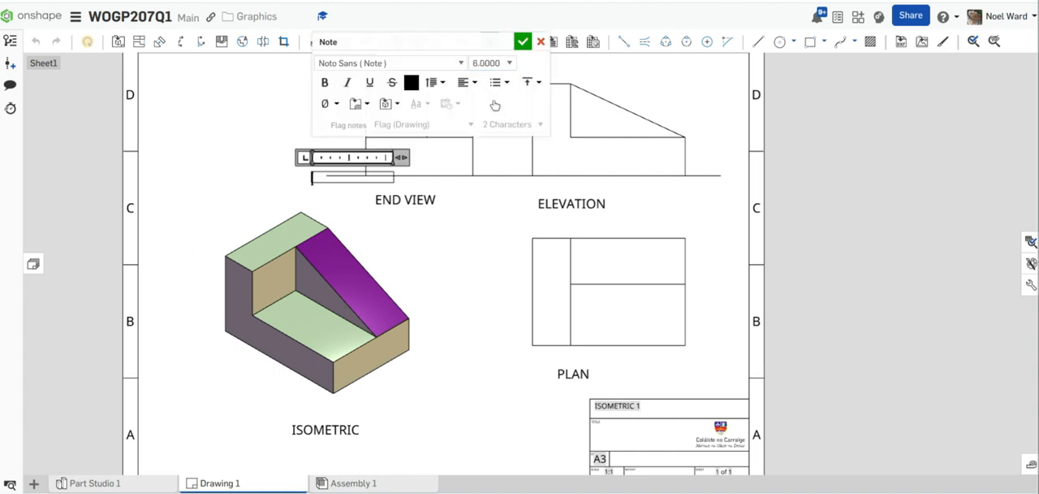
text(X)
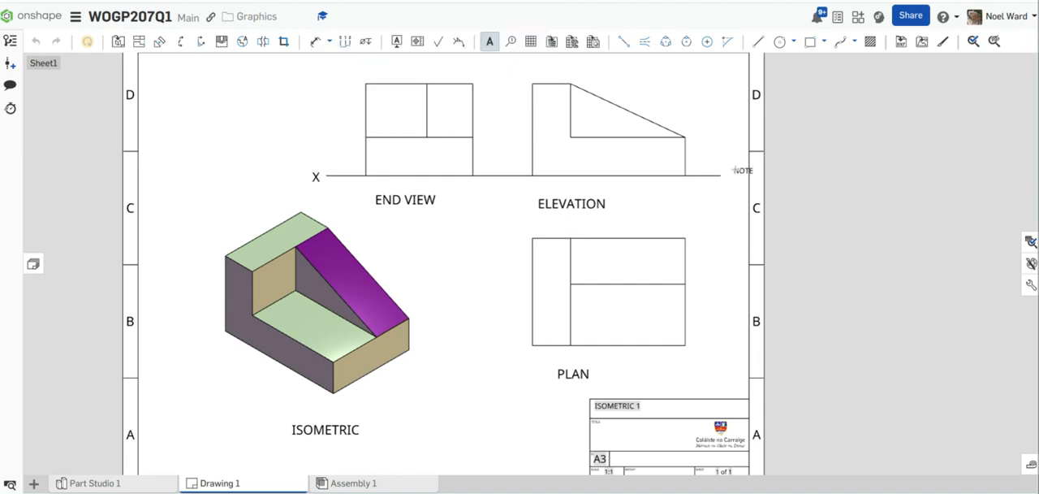
Step: Label the ground line's end beside the elevation with a Y note at text height 6
click(730, 174)
click(731, 173)
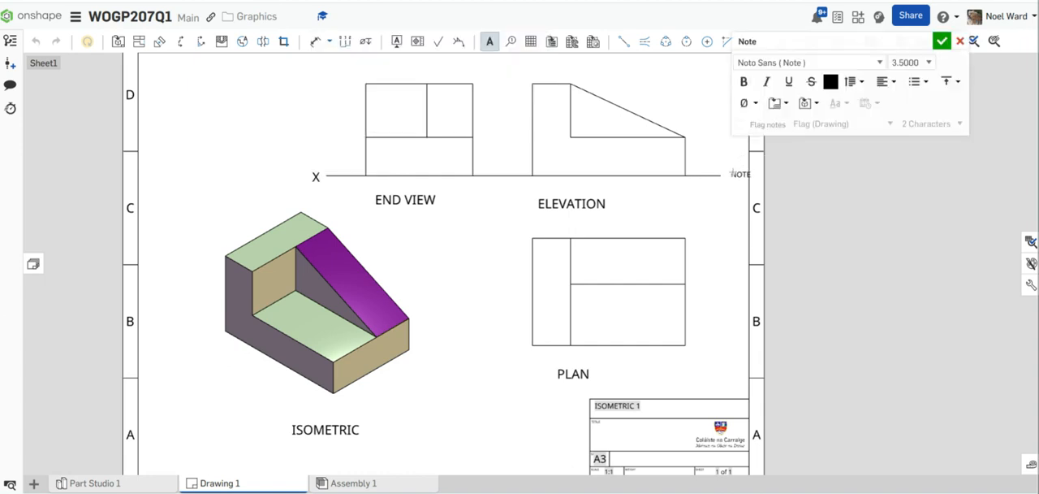
click(928, 62)
click(911, 99)
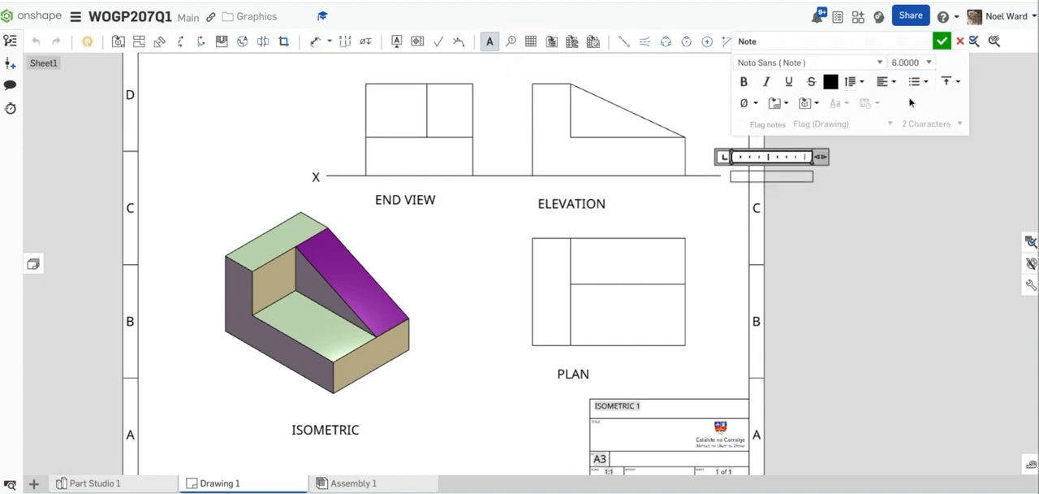
text(Y)
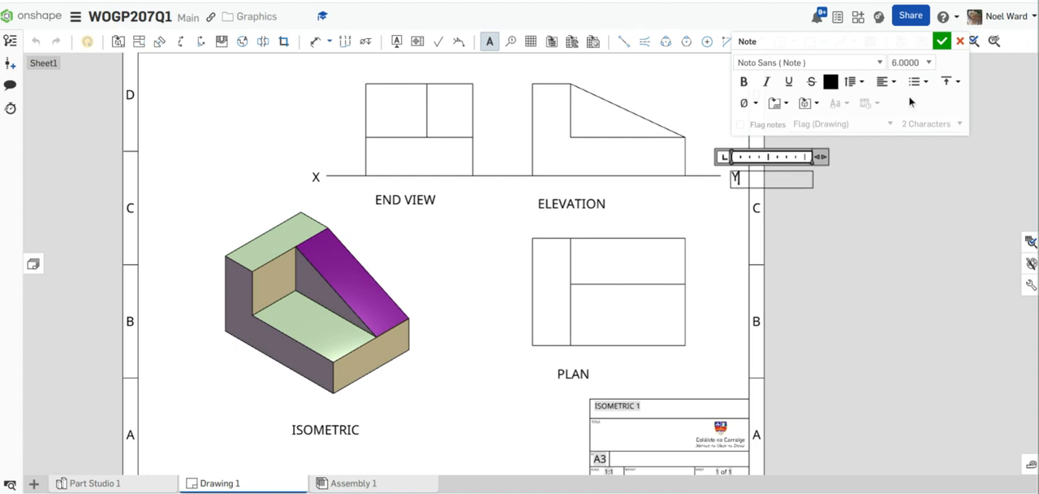
click(942, 41)
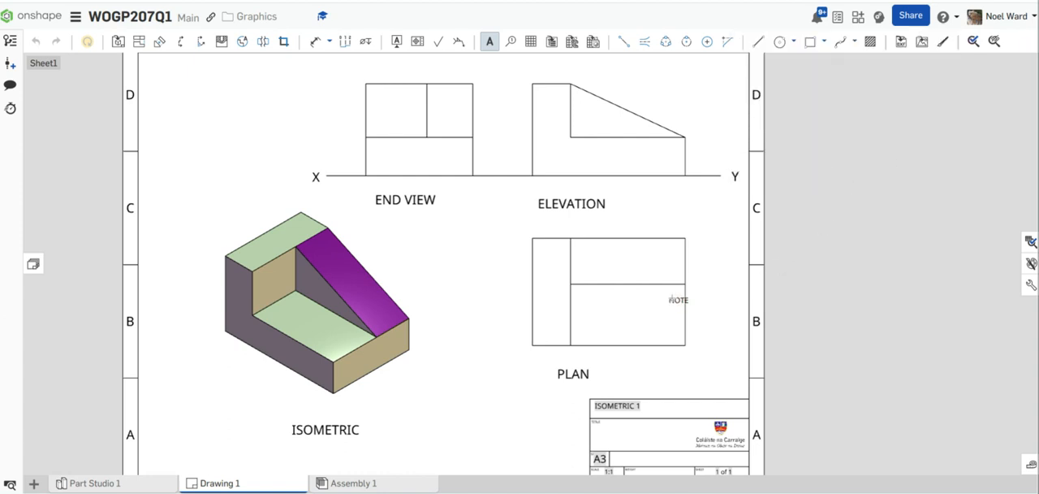
Step: Leave the note command and shift the END VIEW note slightly left and down beneath the end view
scroll(621, 436, down, 1)
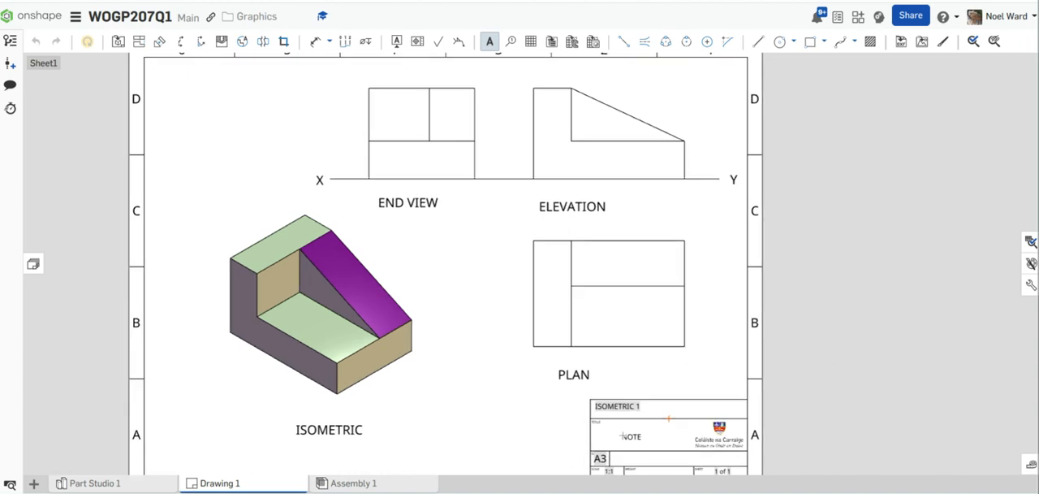
middle_drag(621, 385, 620, 276)
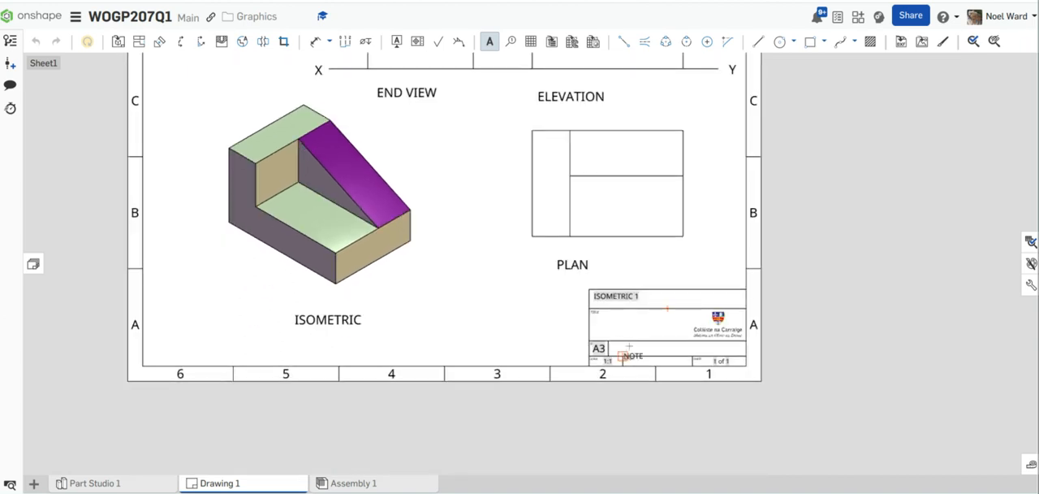
scroll(501, 320, up, 2)
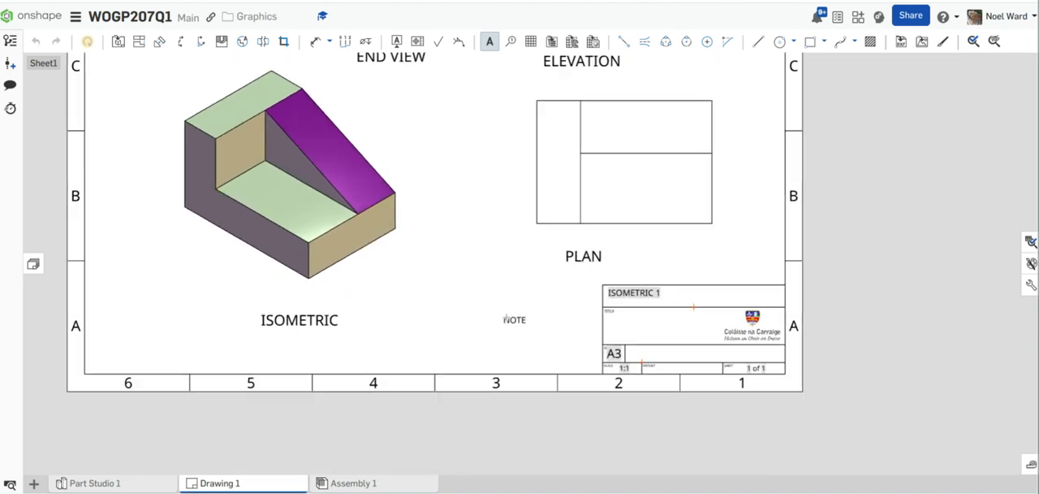
middle_drag(501, 321, 535, 465)
key(Escape)
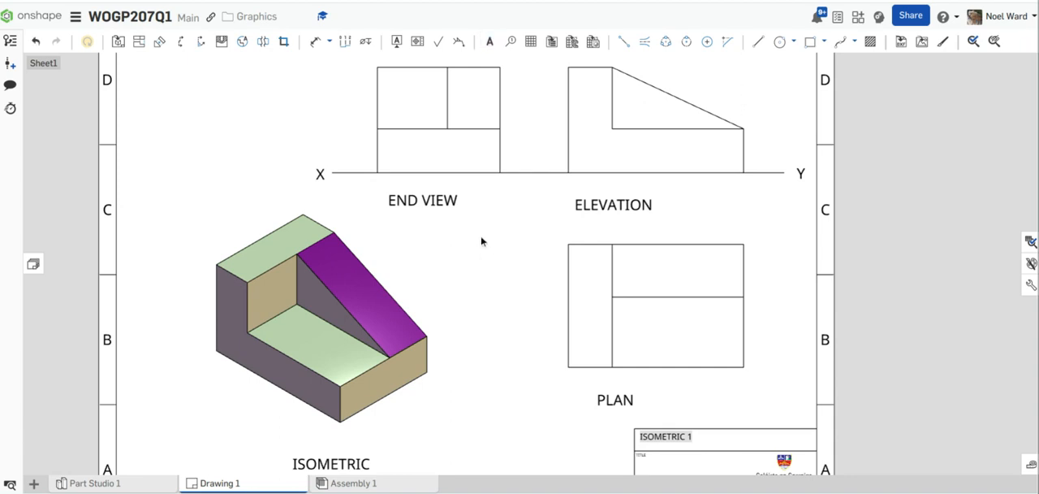
click(431, 203)
drag(428, 204, 420, 203)
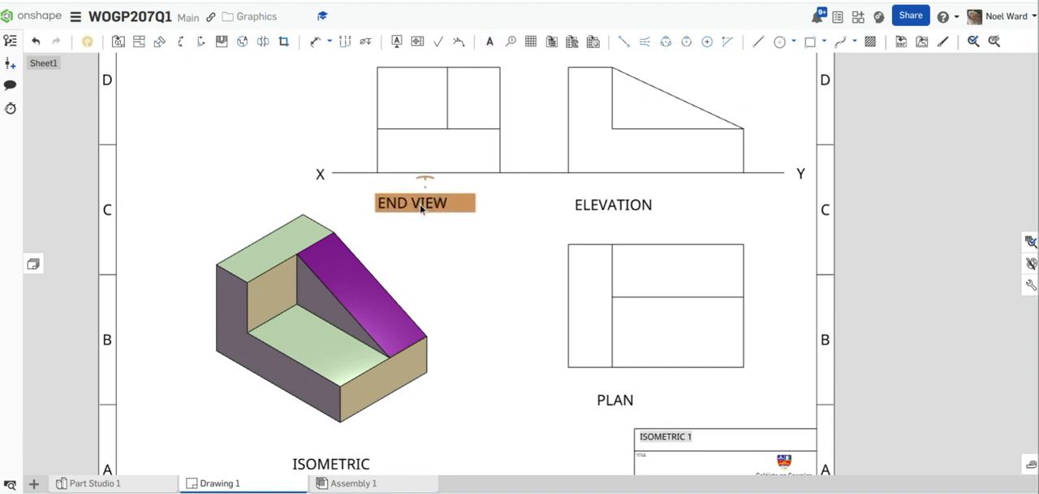
Step: Draw a horizontal guide line about 238 long just beneath the END VIEW and ELEVATION notes
click(623, 42)
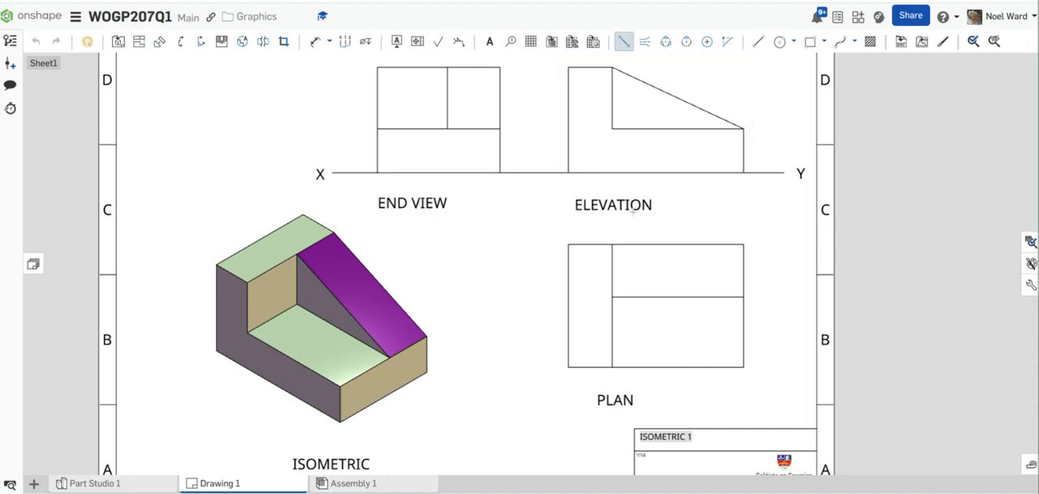
click(624, 41)
click(758, 42)
click(361, 214)
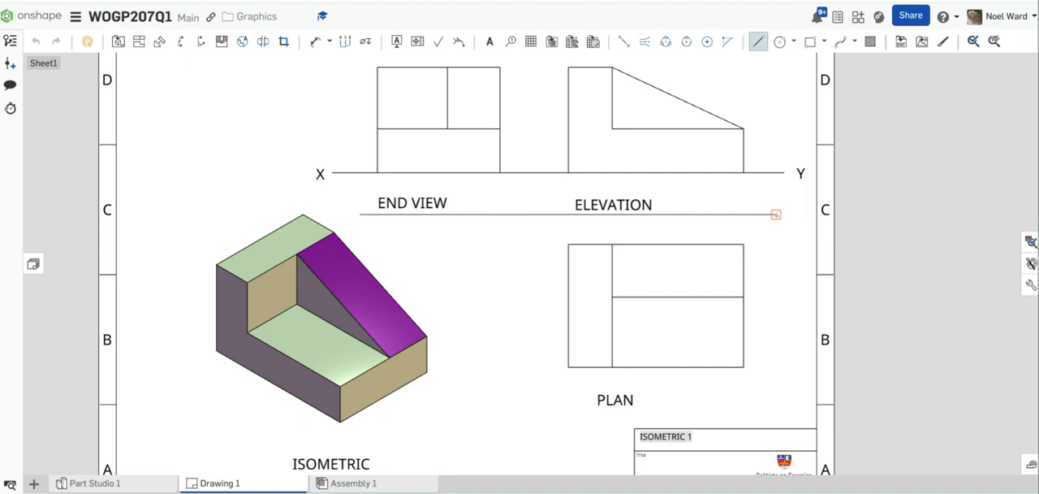
click(776, 214)
key(Escape)
click(314, 41)
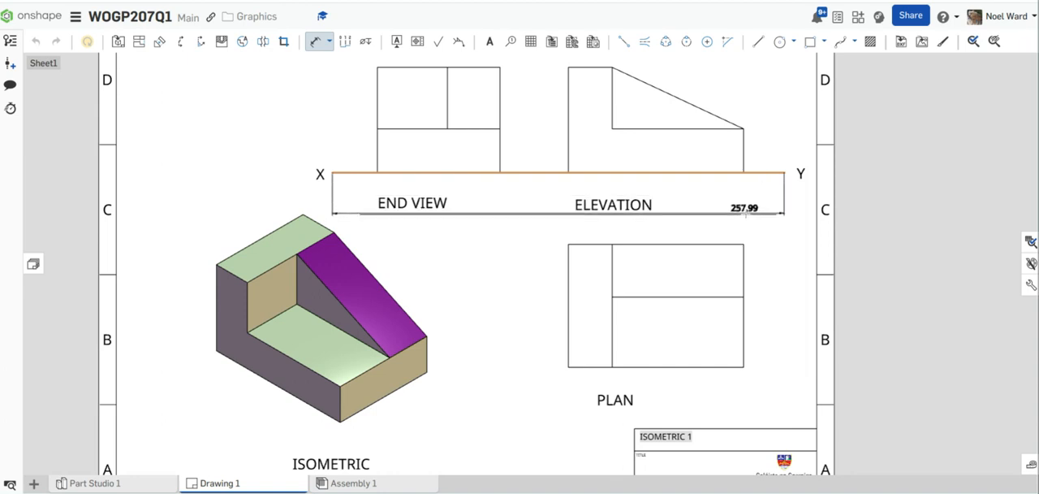
click(734, 218)
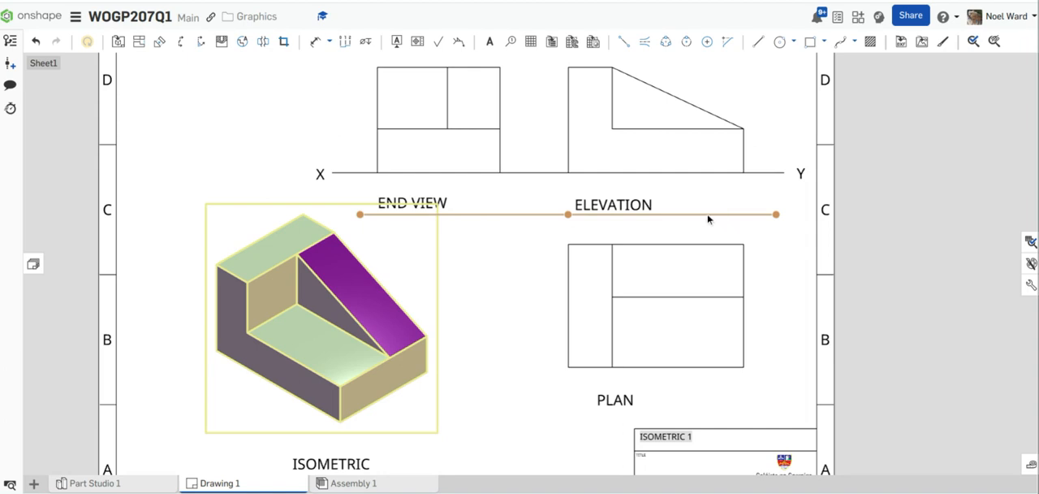
click(315, 41)
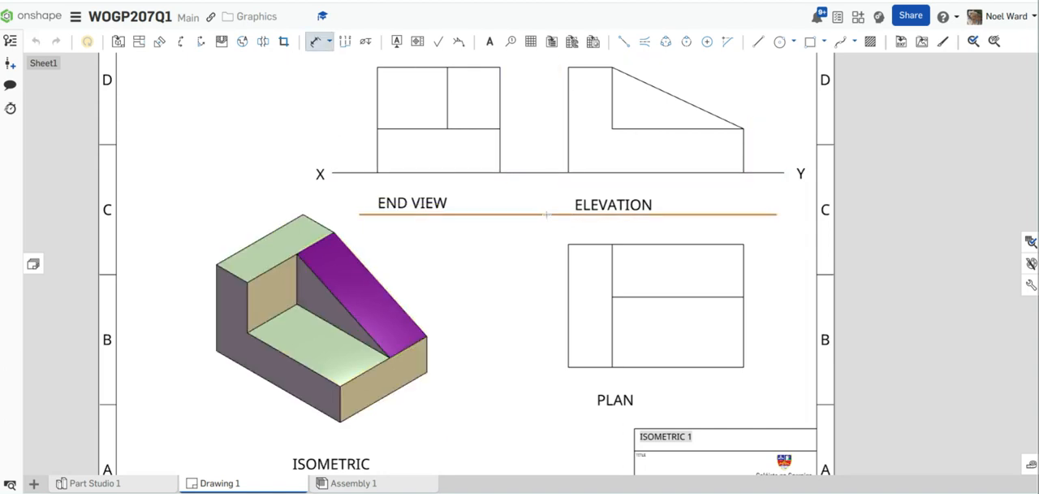
click(546, 214)
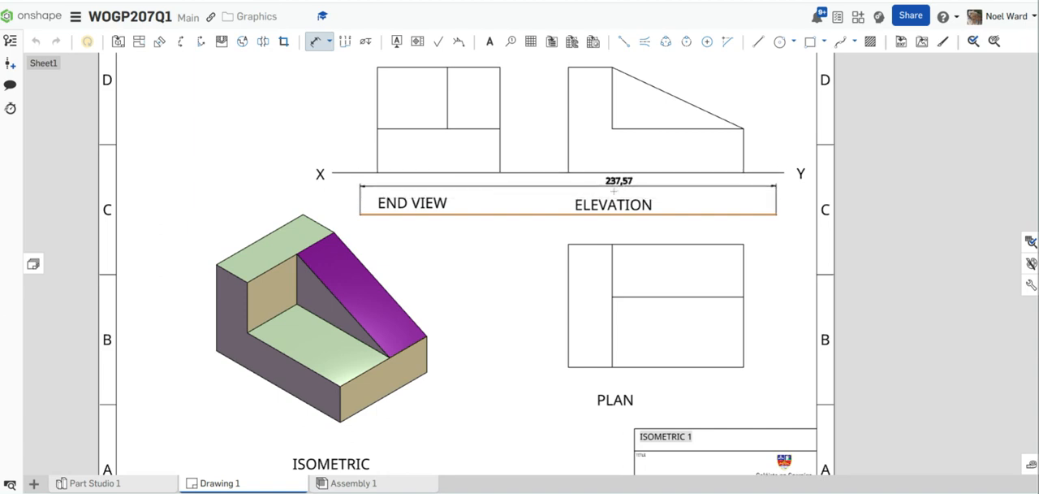
key(Escape)
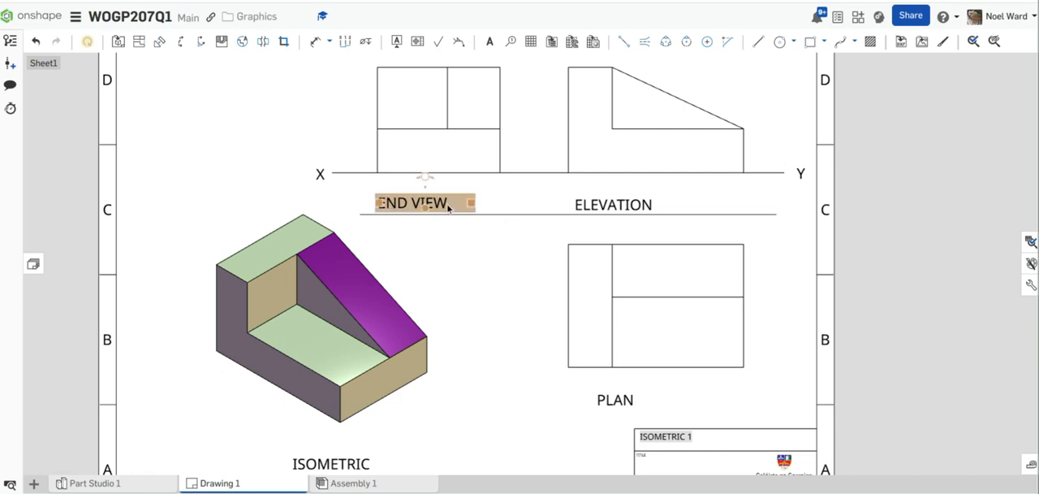
Step: Move the END VIEW and ELEVATION notes down to align along the guide line, and delete the guide line
drag(447, 203, 445, 208)
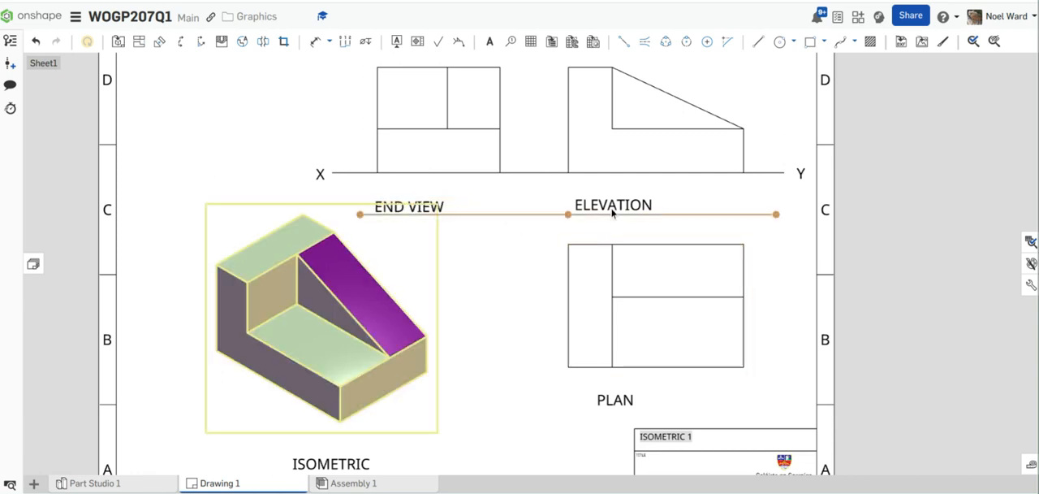
drag(611, 213, 604, 213)
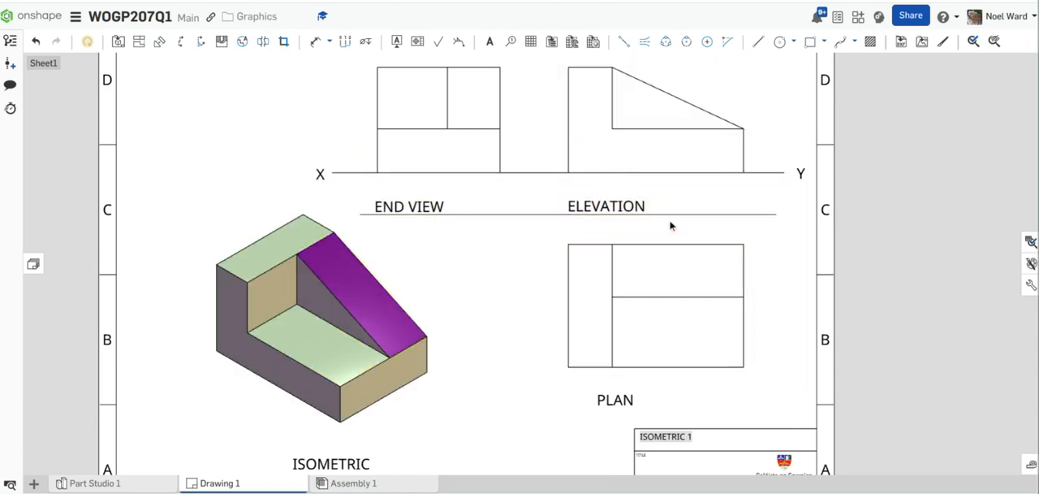
scroll(566, 234, up, 1)
scroll(566, 233, up, 3)
click(583, 199)
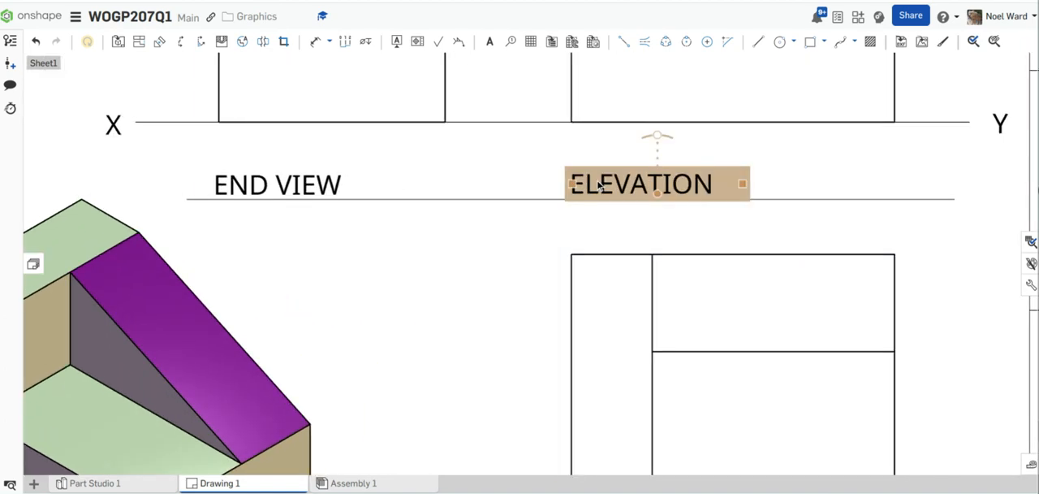
click(457, 235)
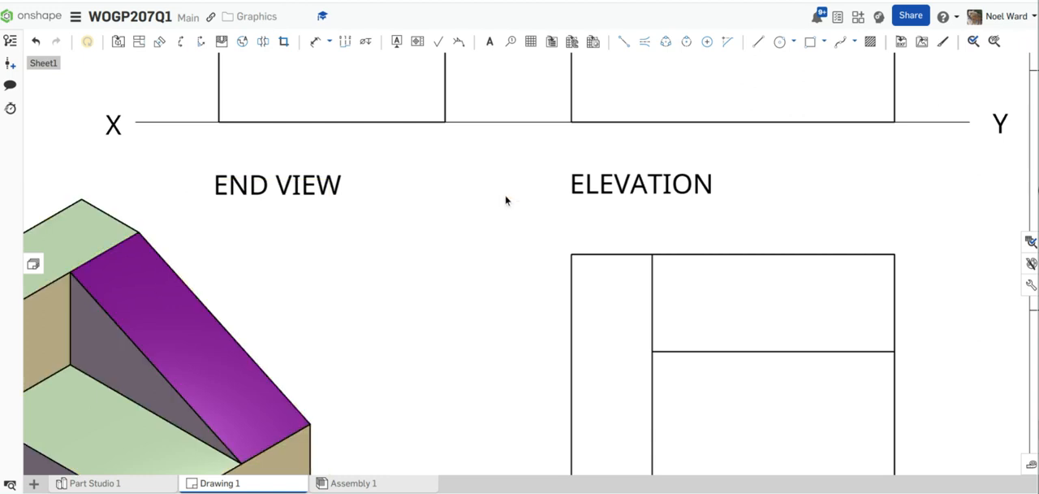
Step: Move the END VIEW and ELEVATION notes together slightly right and down, lining them up with the left edges of their views
click(305, 193)
click(642, 187)
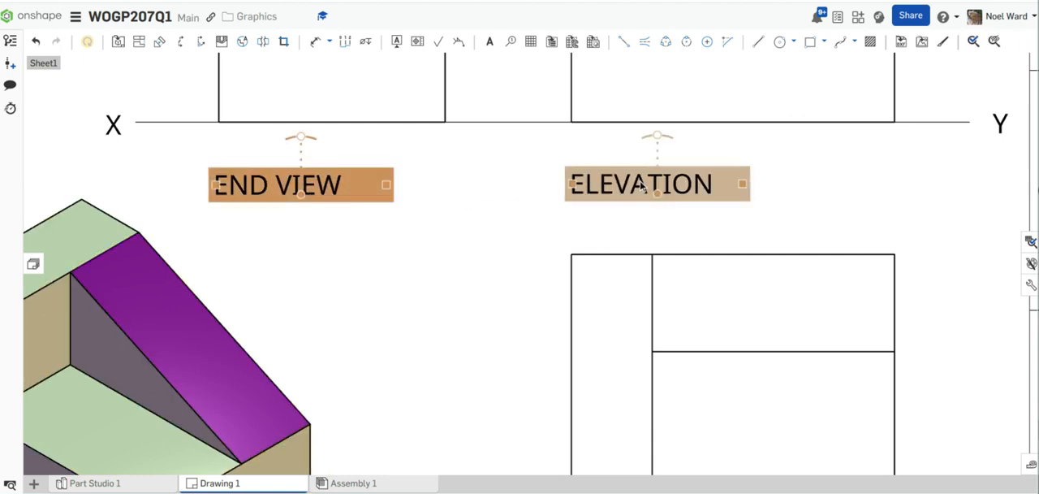
mouse_move(351, 186)
mouse_down()
mouse_move(352, 153)
mouse_move(354, 191)
mouse_up()
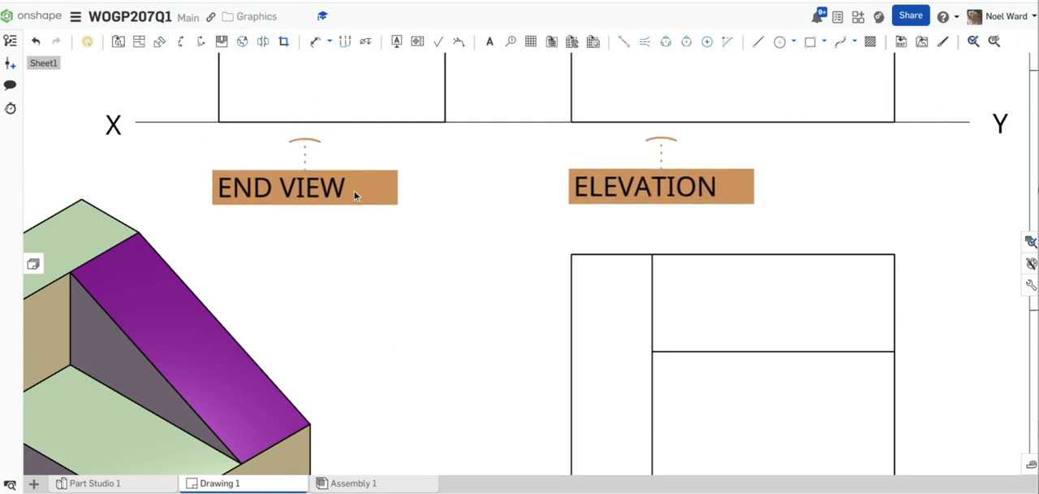
Step: Move the PLAN note left beneath the plan view so it lines up with the view's left edge and the ELEVATION note
scroll(736, 306, down, 3)
mouse_move(727, 246)
middle_down()
mouse_move(725, 217)
mouse_move(662, 95)
middle_up()
mouse_move(625, 283)
mouse_down()
mouse_move(607, 284)
mouse_move(626, 282)
mouse_up()
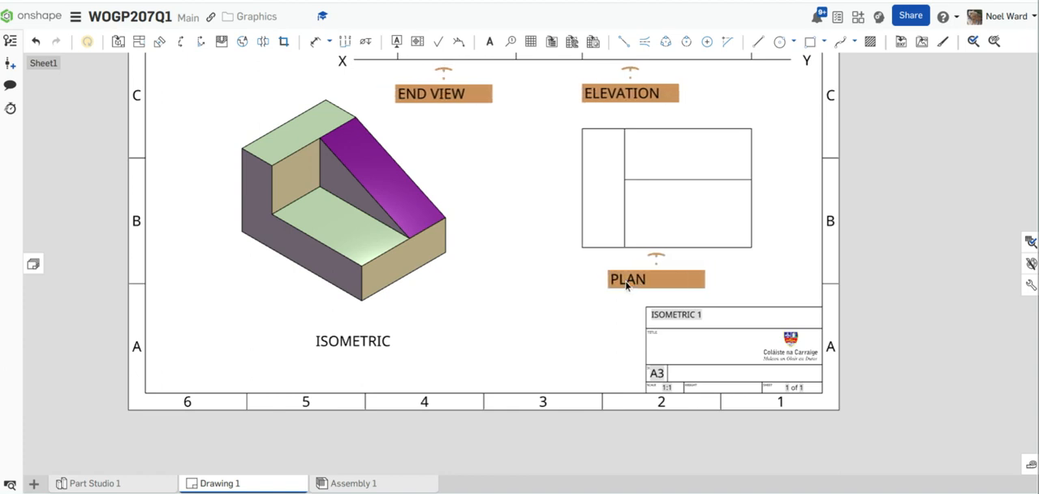
click(707, 276)
click(623, 284)
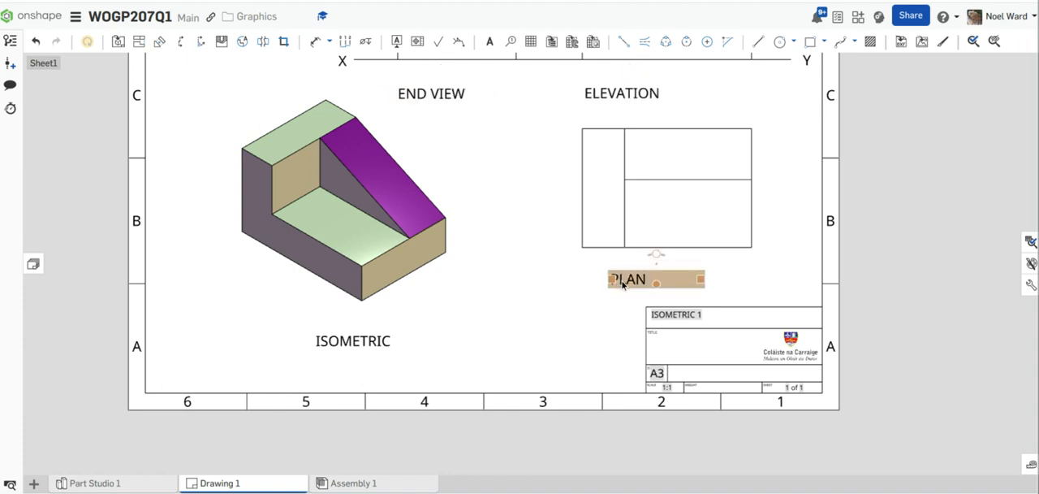
drag(623, 284, 594, 284)
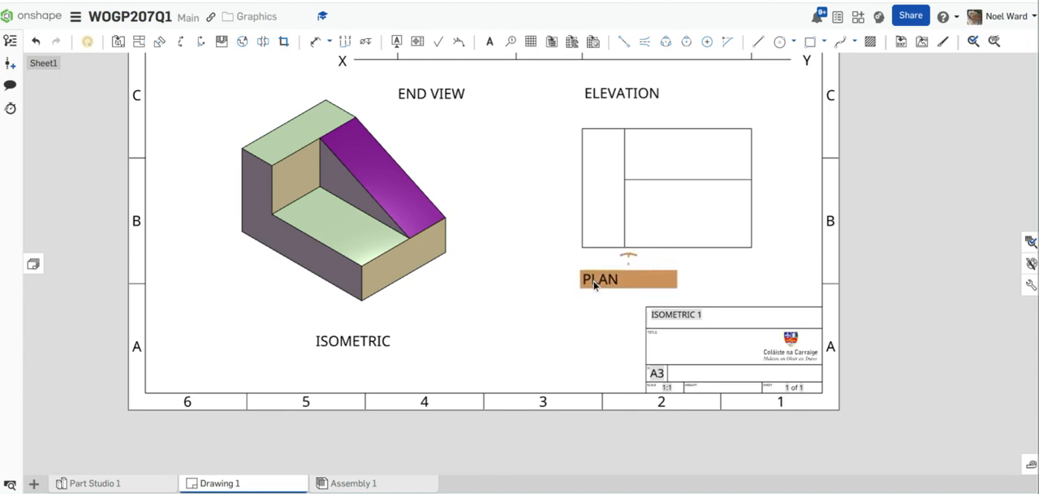
click(720, 274)
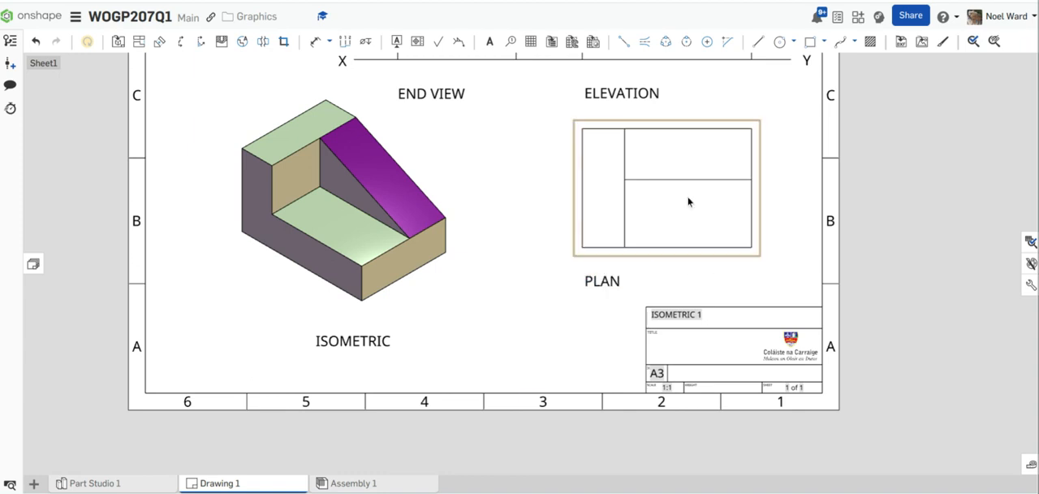
Step: Move the ISOMETRIC note left and slightly up so it starts beneath the left edge of the shaded isometric view
click(341, 340)
drag(341, 341, 272, 341)
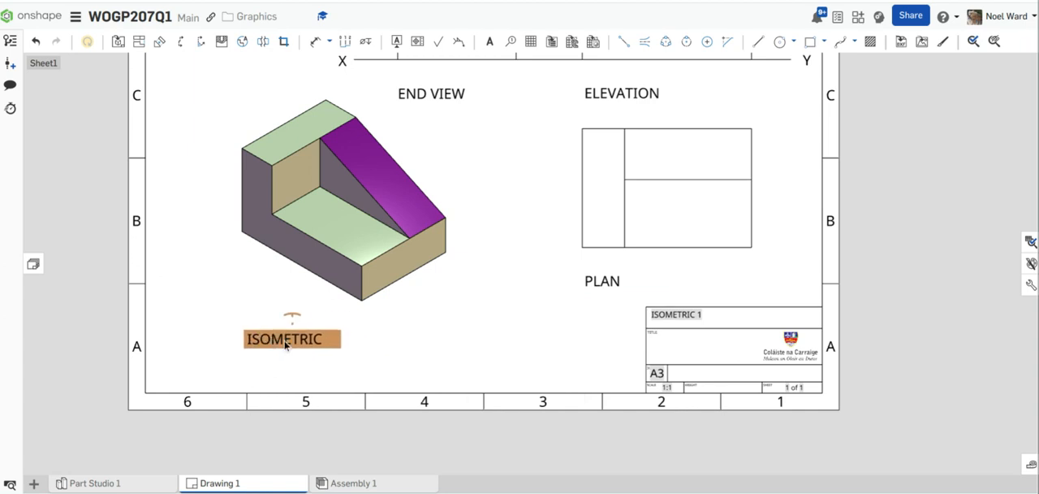
click(564, 338)
scroll(583, 302, down, 3)
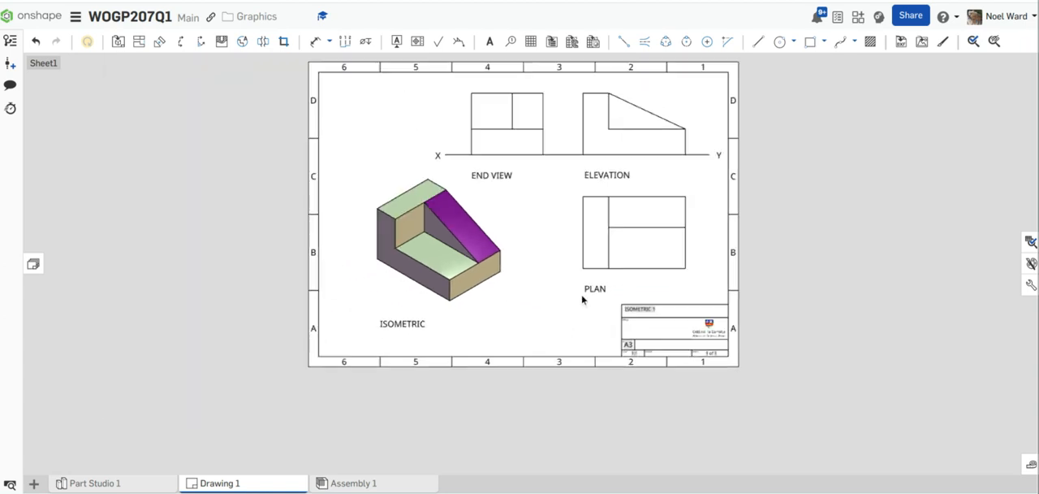
middle_drag(535, 323, 507, 384)
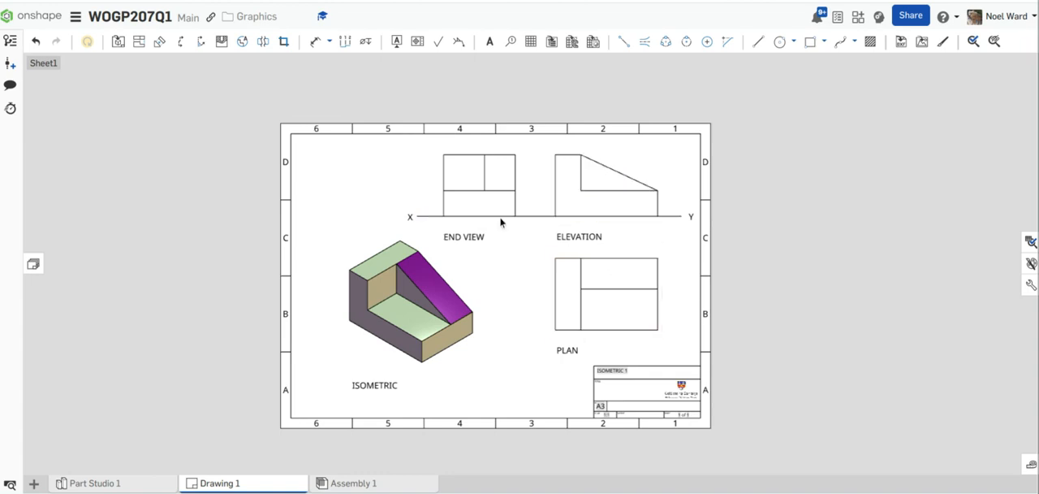
scroll(454, 322, up, 2)
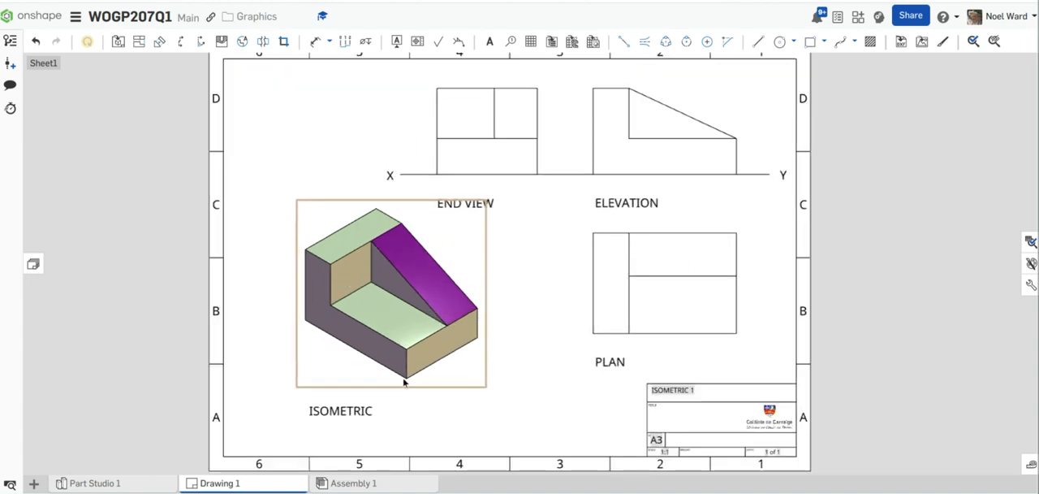
scroll(405, 376, down, 1)
Step: Switch to Part Studio 1 and hide the origin, the Top, Front and Right planes, and Plane 1 to leave only the solid
click(105, 485)
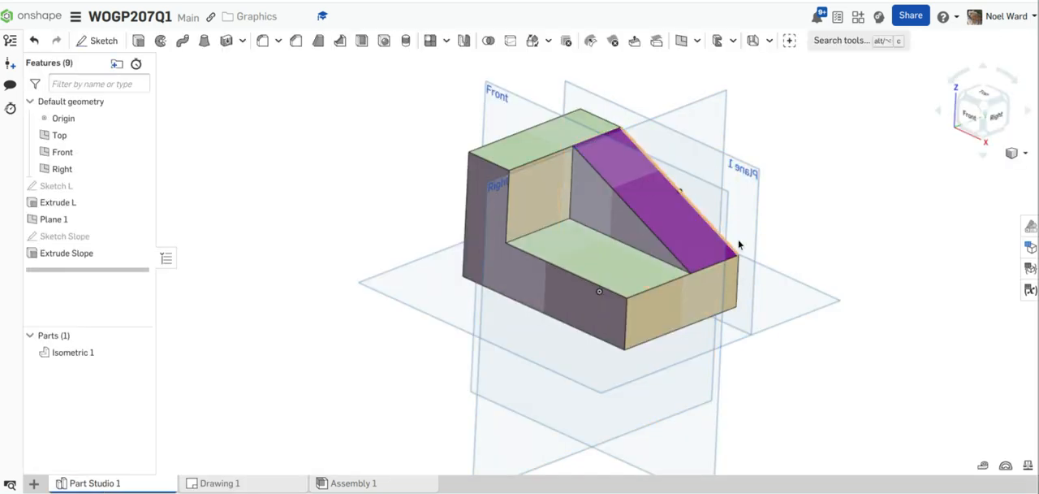
middle_drag(847, 228, 716, 247)
mouse_move(717, 243)
right_down()
mouse_move(706, 230)
mouse_move(727, 221)
mouse_move(725, 232)
right_up()
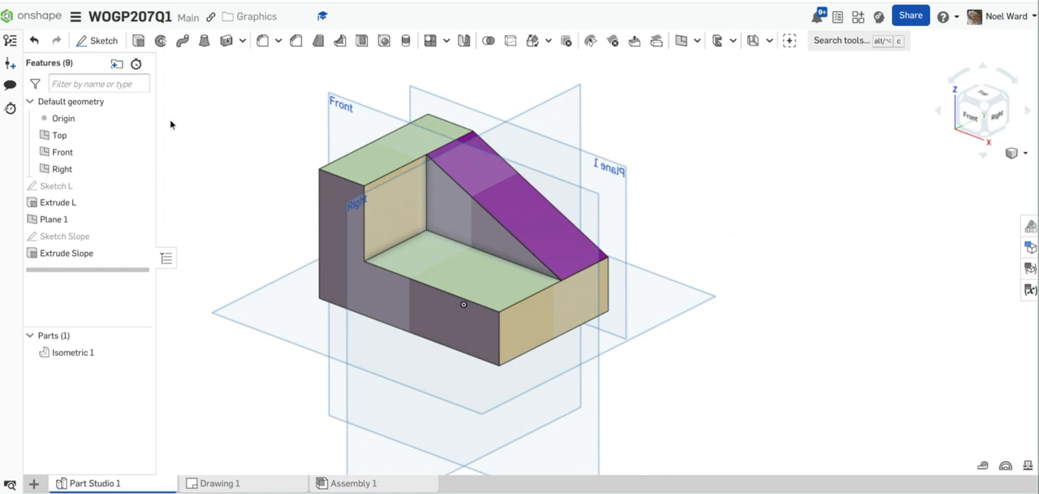
click(138, 135)
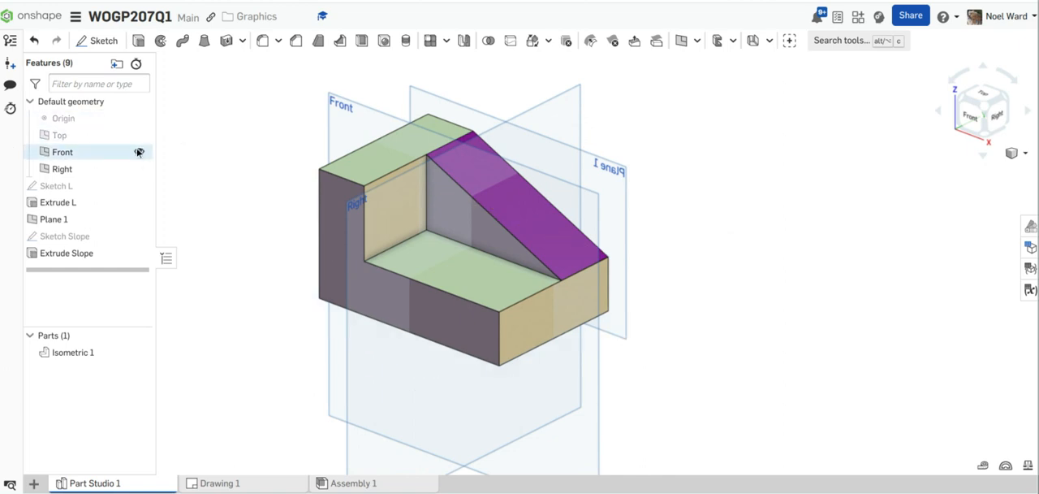
click(139, 151)
click(138, 169)
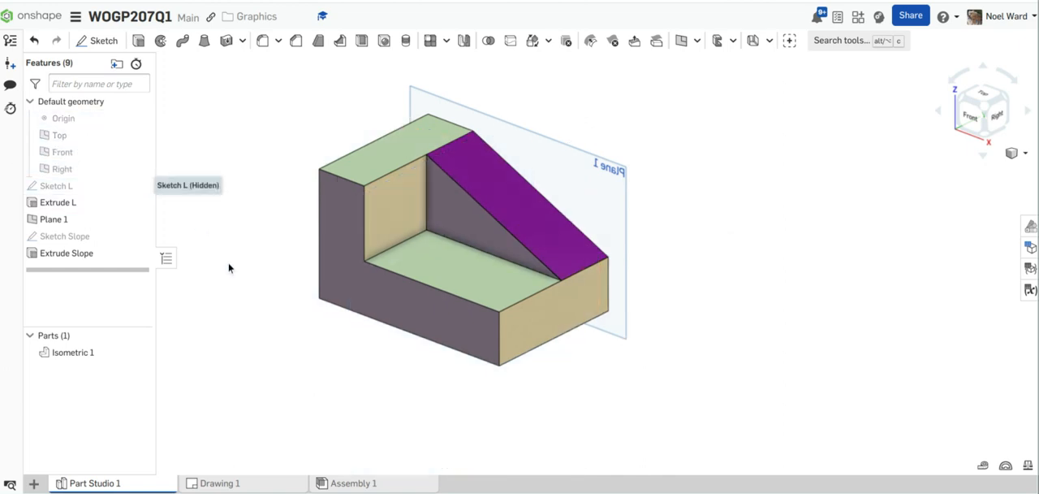
click(139, 219)
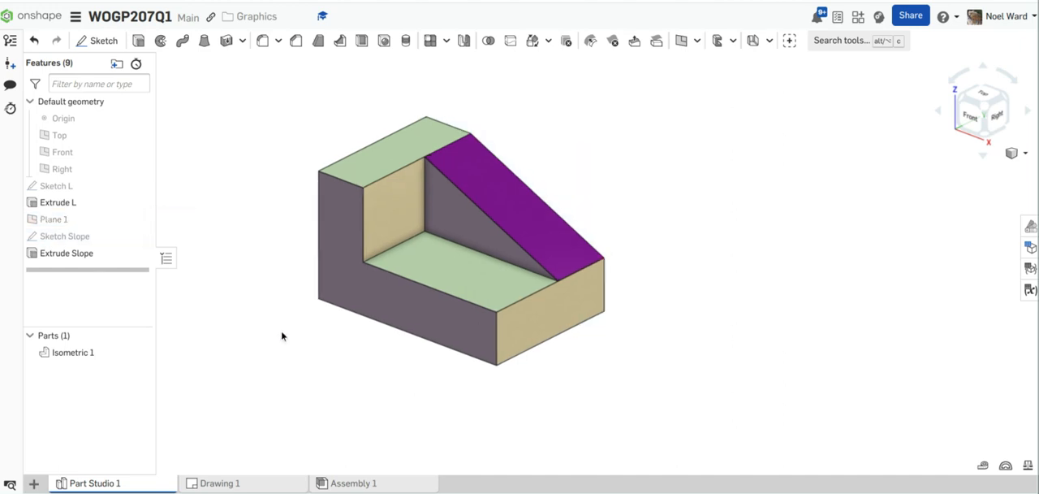
middle_drag(280, 334, 365, 343)
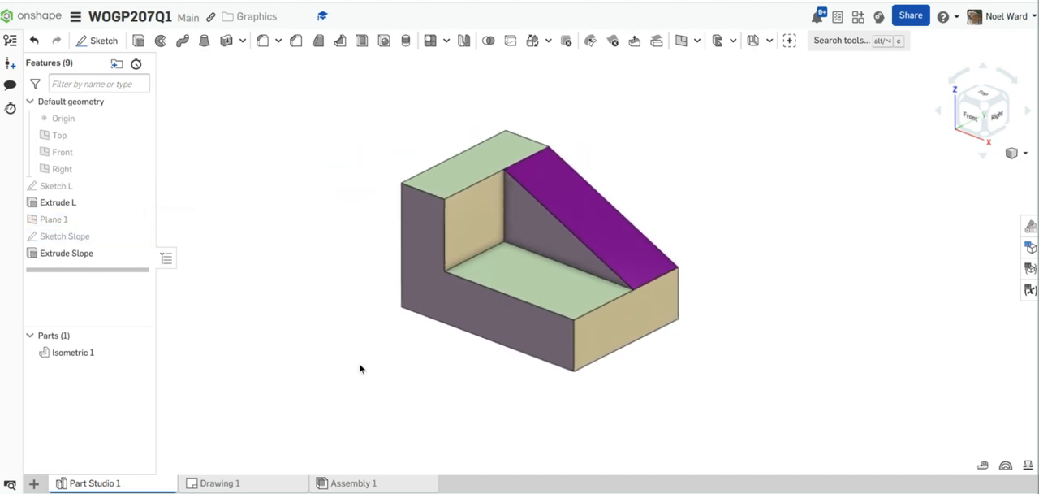